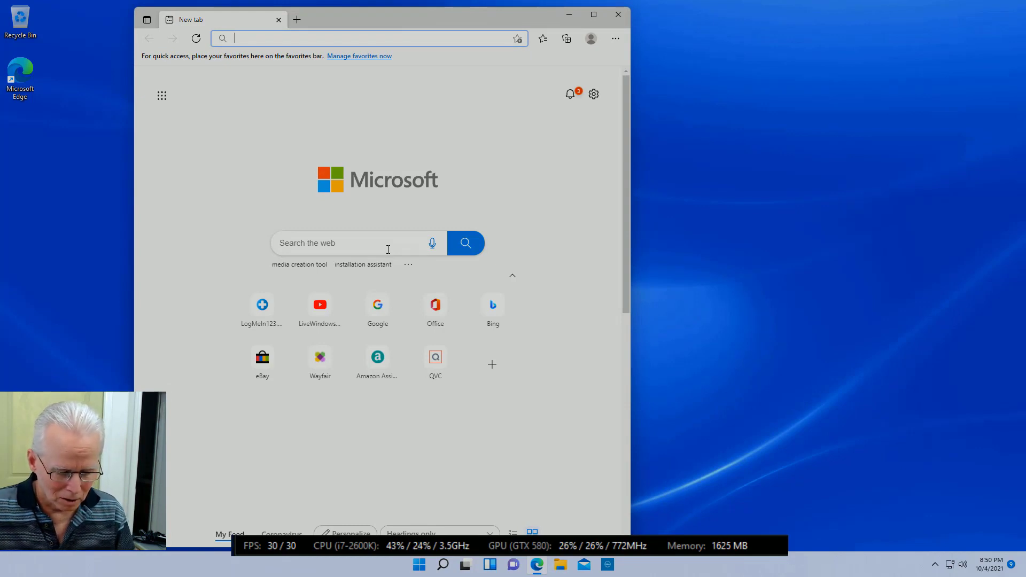
Step: Search Bing for 'windows 11 installation assistant' from the Edge address bar
type("windows")
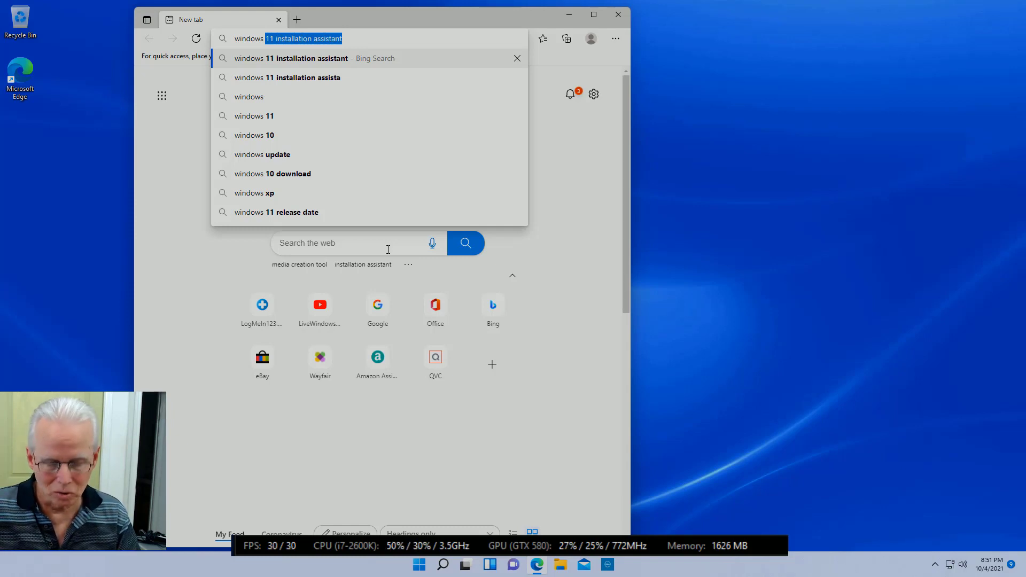
key("Return")
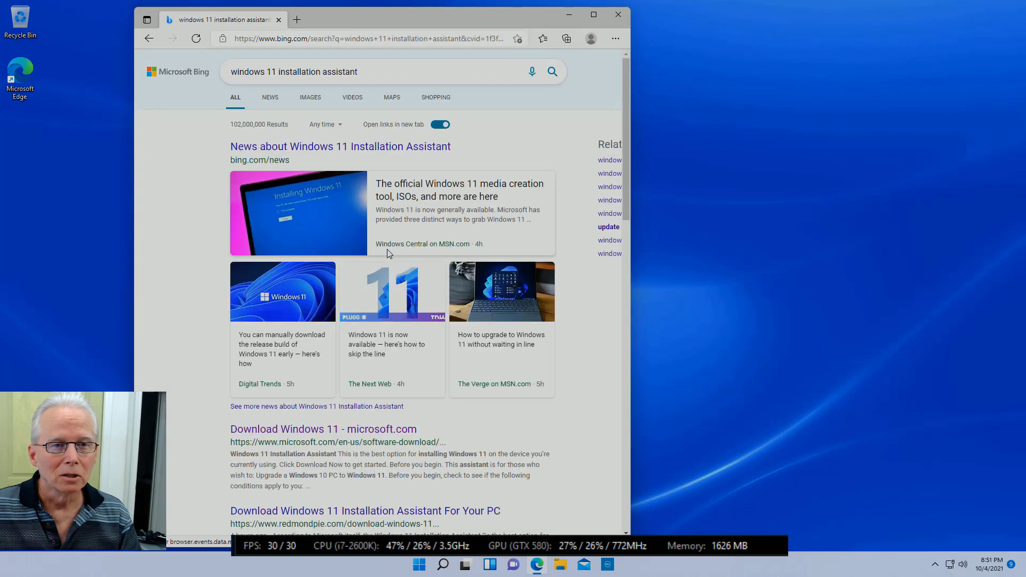
Step: Open the microsoft.com Download Windows 11 result and scroll to Create Windows 11 Installation Media
mouse_move(388, 254)
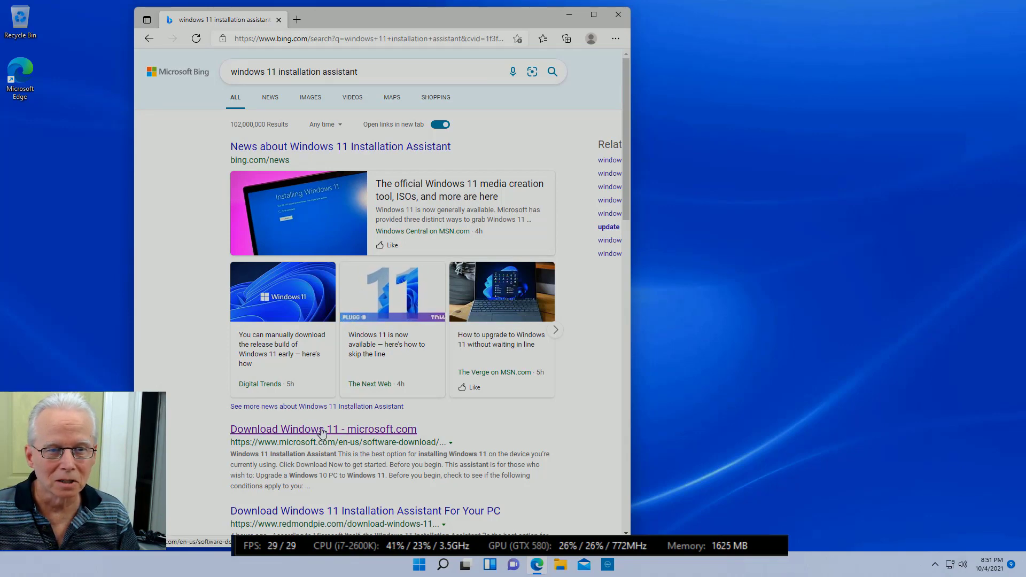
left_click(322, 432)
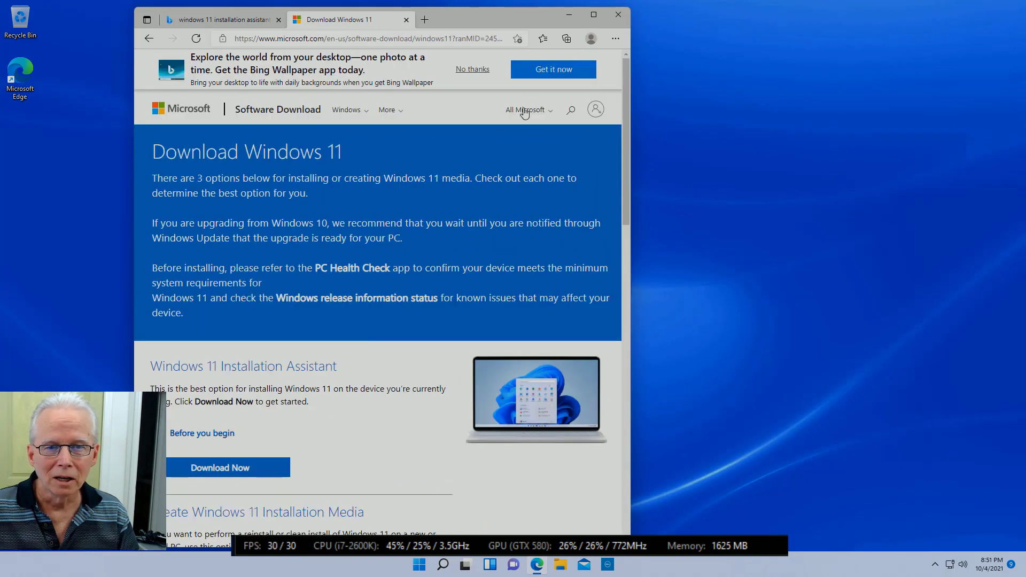
scroll(359, 316, "down", 3)
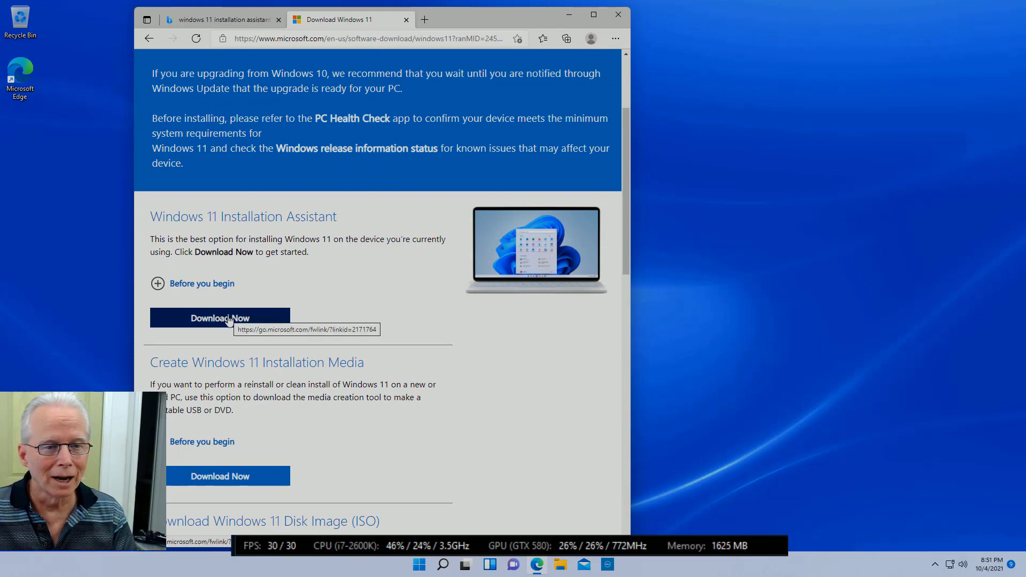
scroll(228, 320, "down", 3)
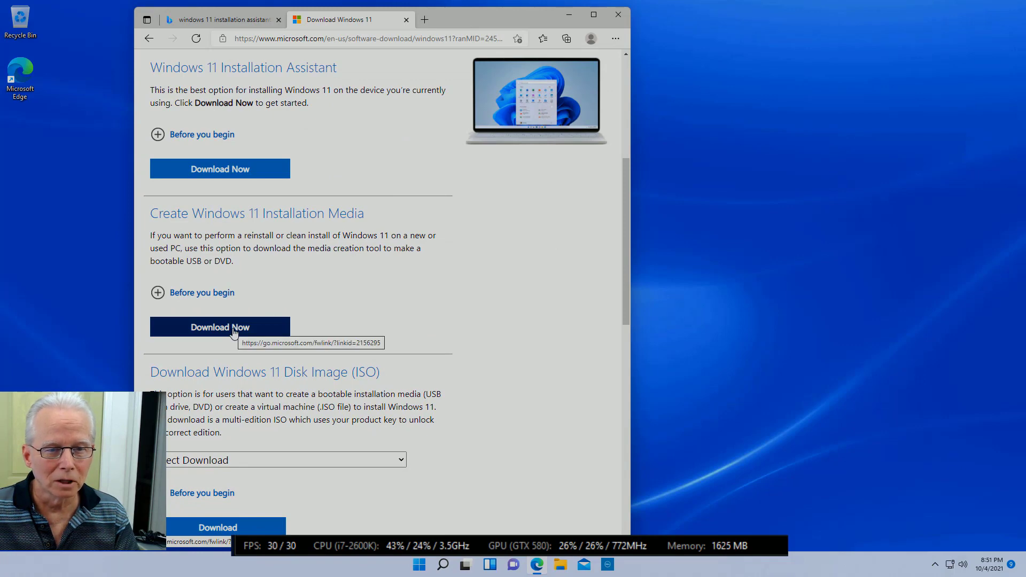
scroll(233, 332, "down", 3)
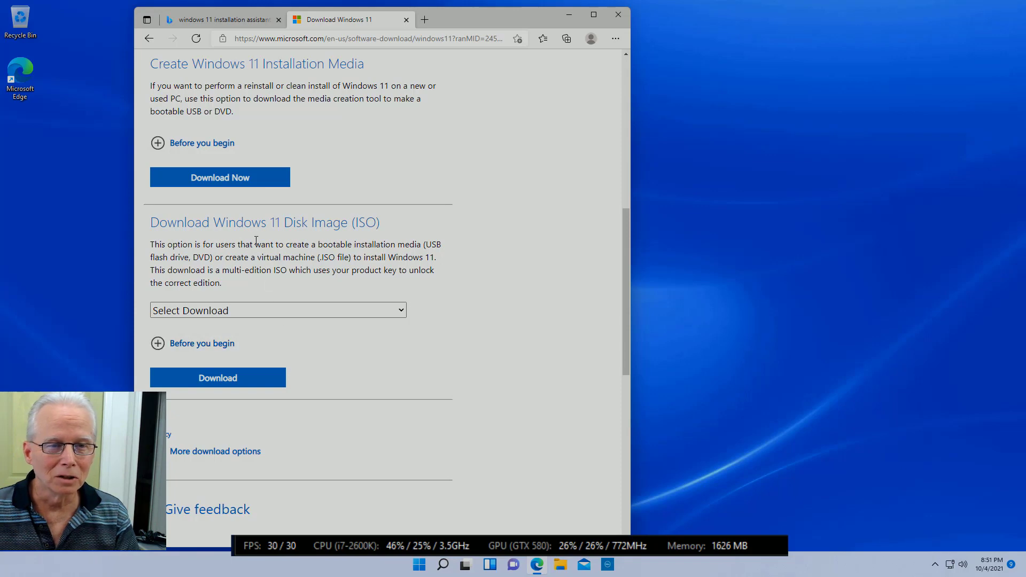
Step: Download MediaCreationToolW11.exe and run it, approving the User Account Control prompt
left_click(231, 179)
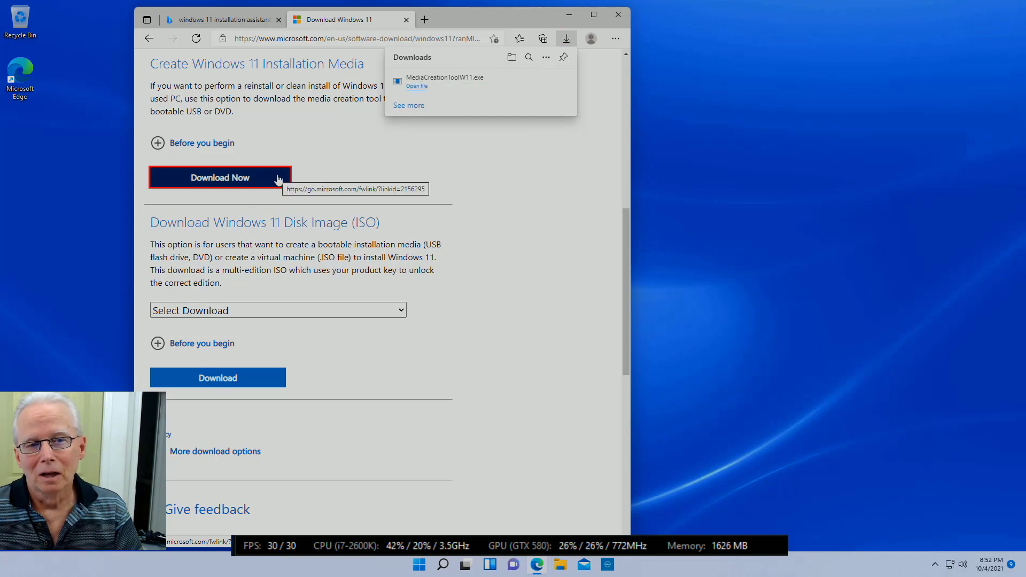
left_click(419, 86)
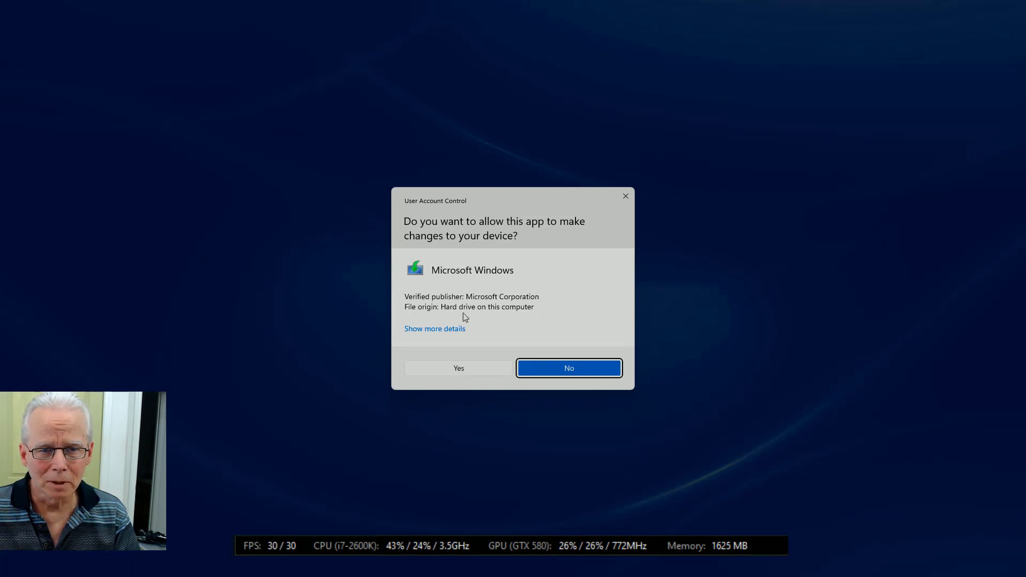
left_click(470, 367)
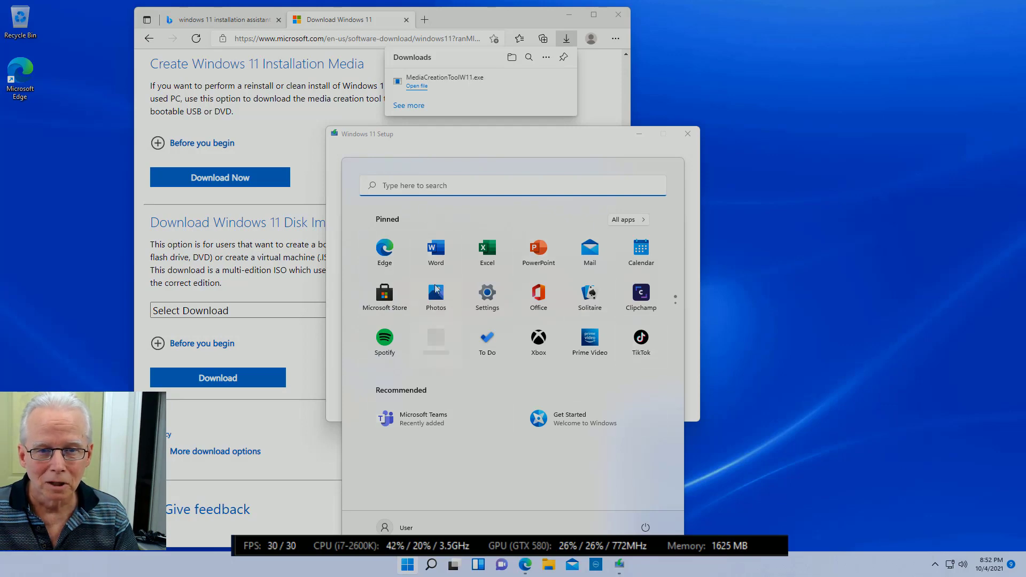
Step: Dismiss the Start menu, bring Windows 11 Setup forward and accept its license terms
left_click(407, 567)
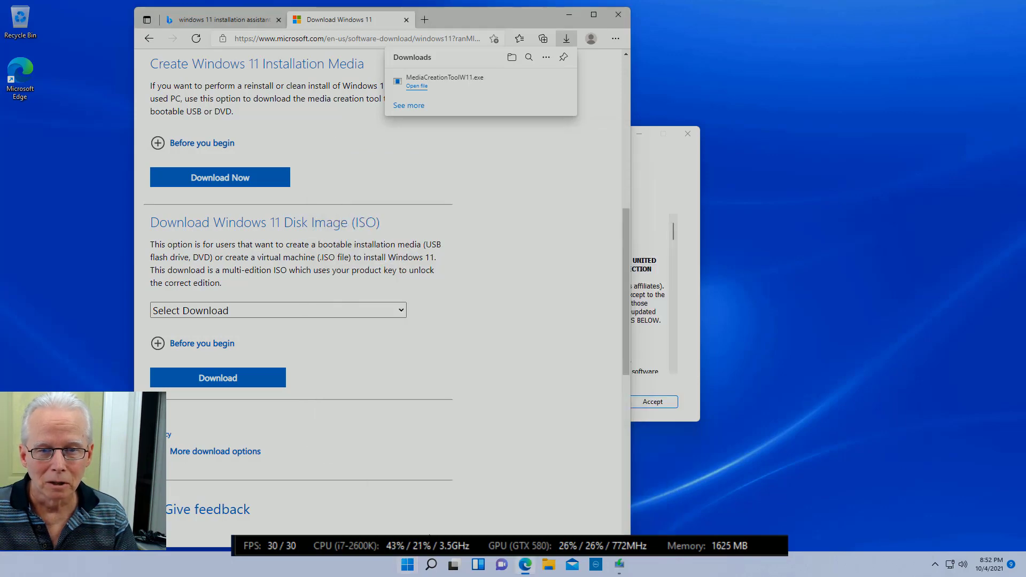
left_click(685, 169)
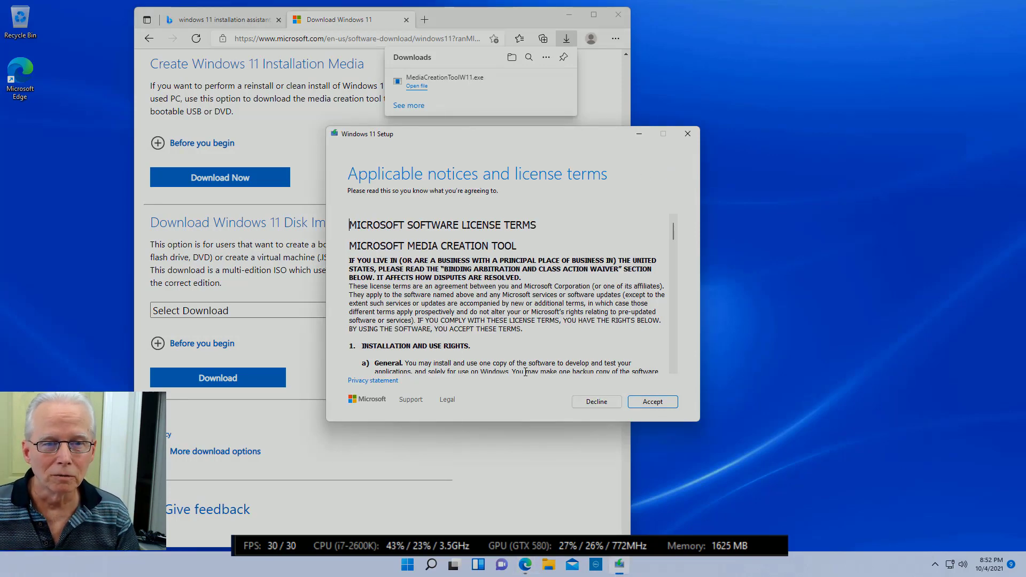
left_click(646, 406)
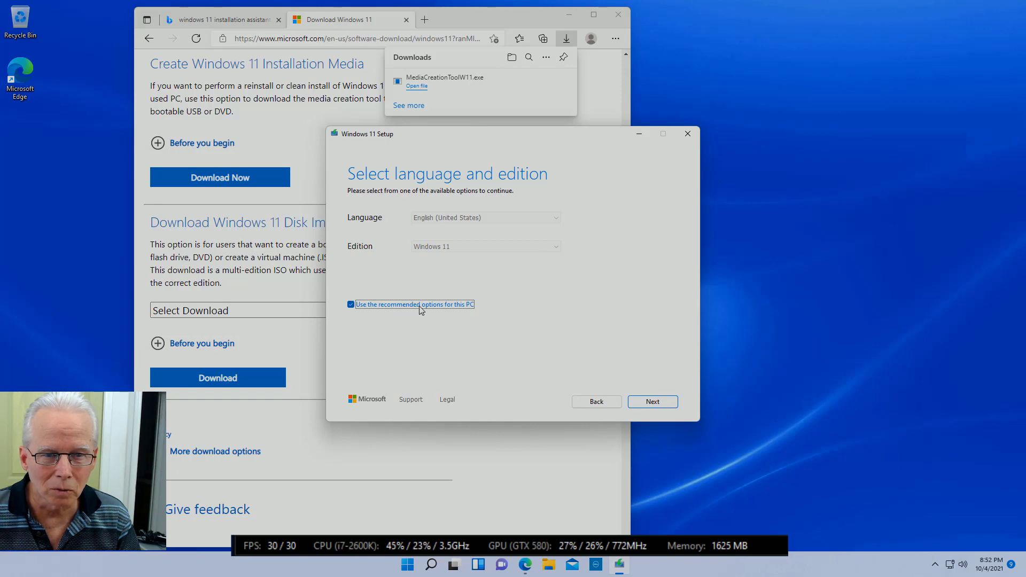
Step: Untick the recommended options, keep English (United States) and Windows 11, and continue
left_click(351, 305)
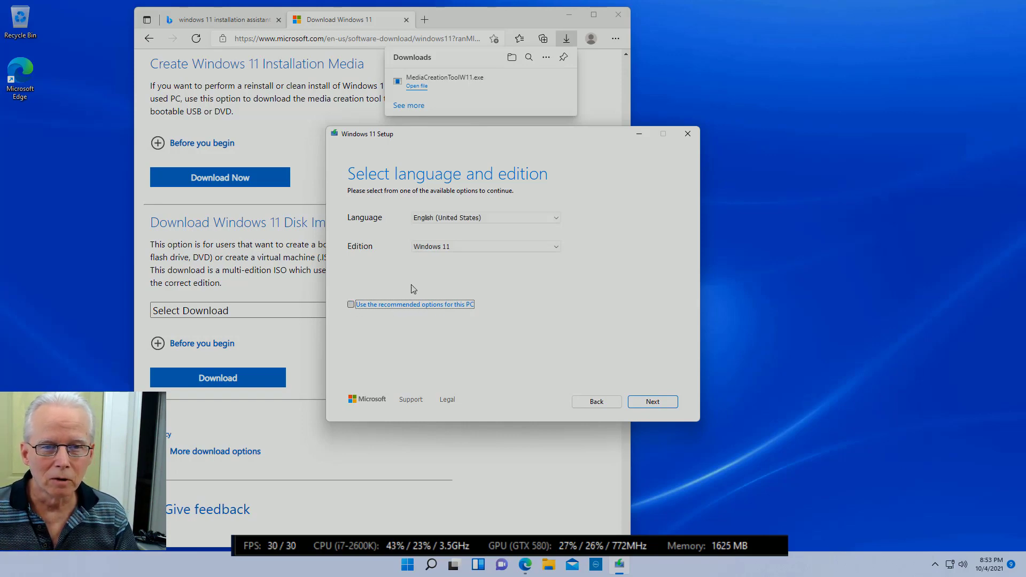
left_click(556, 248)
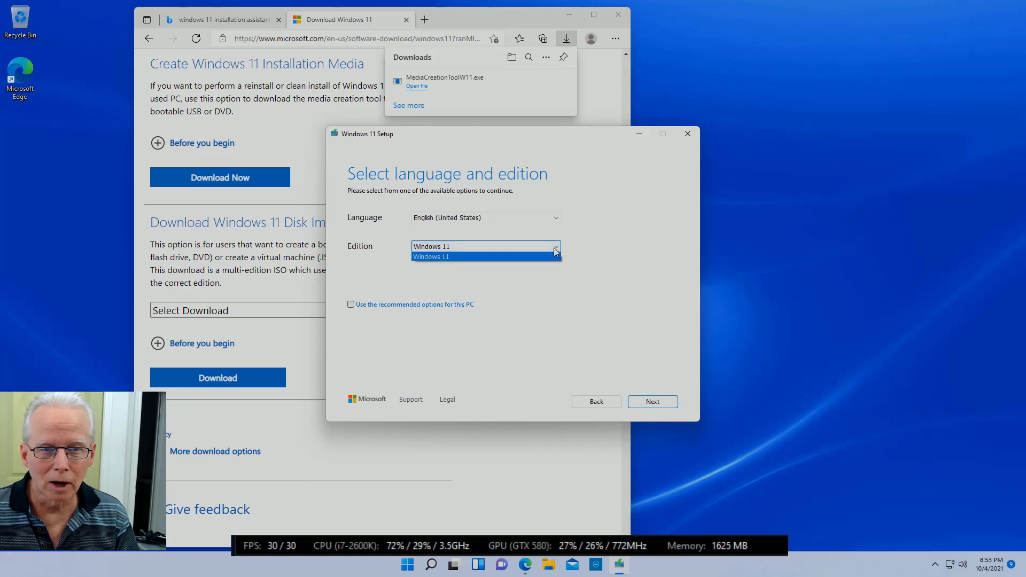
left_click(609, 250)
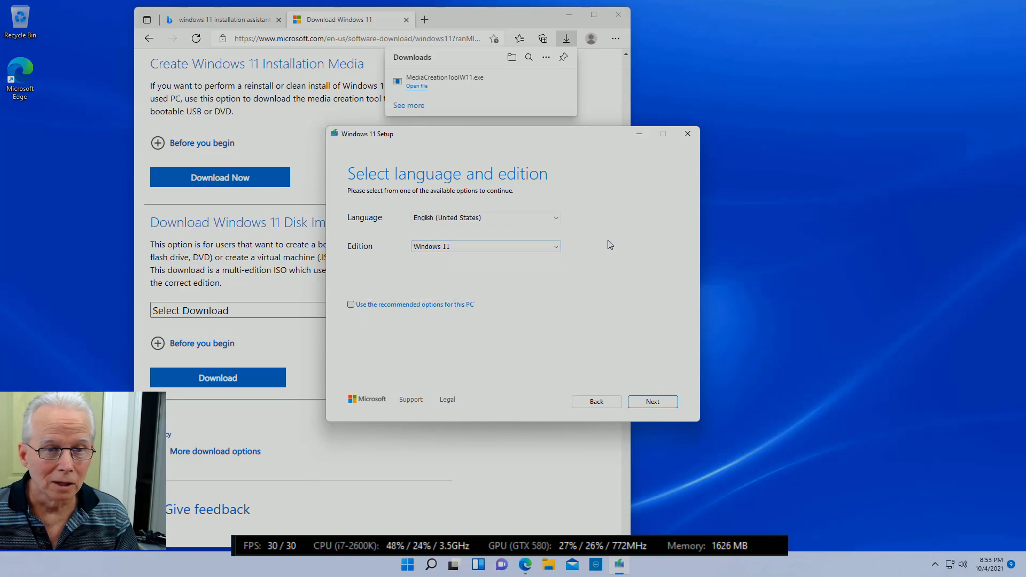
left_click(558, 218)
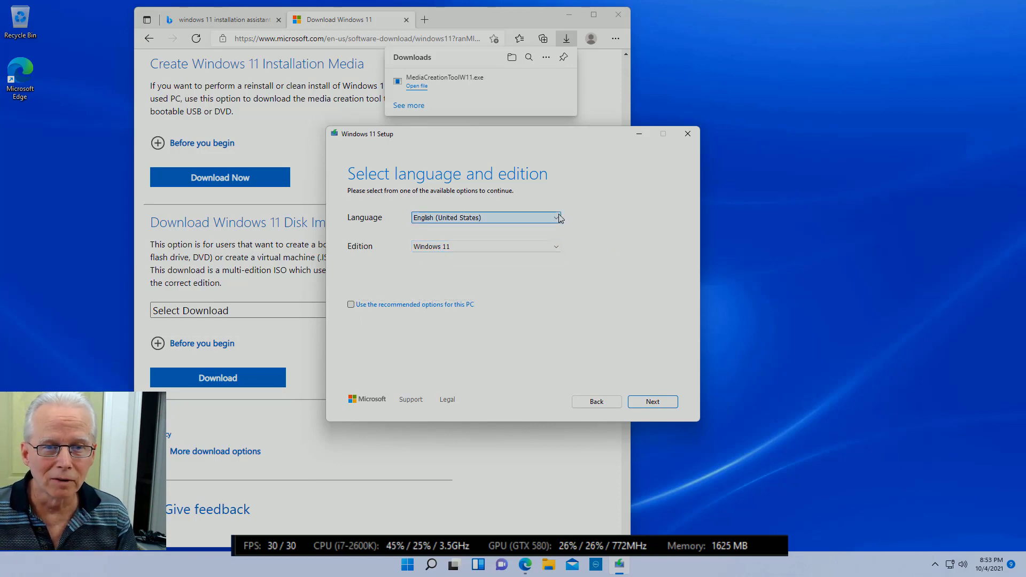
left_click(631, 216)
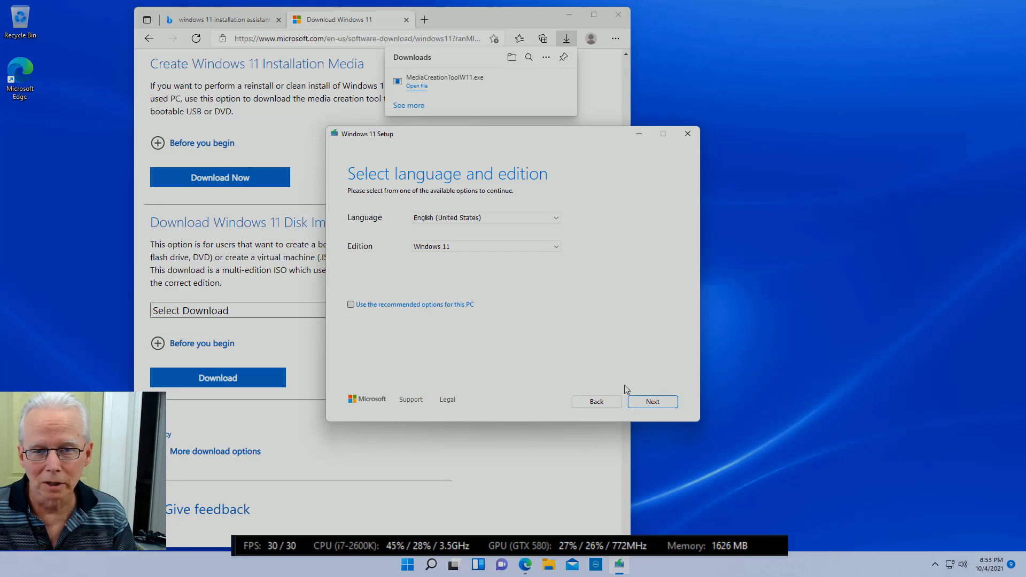
left_click(651, 402)
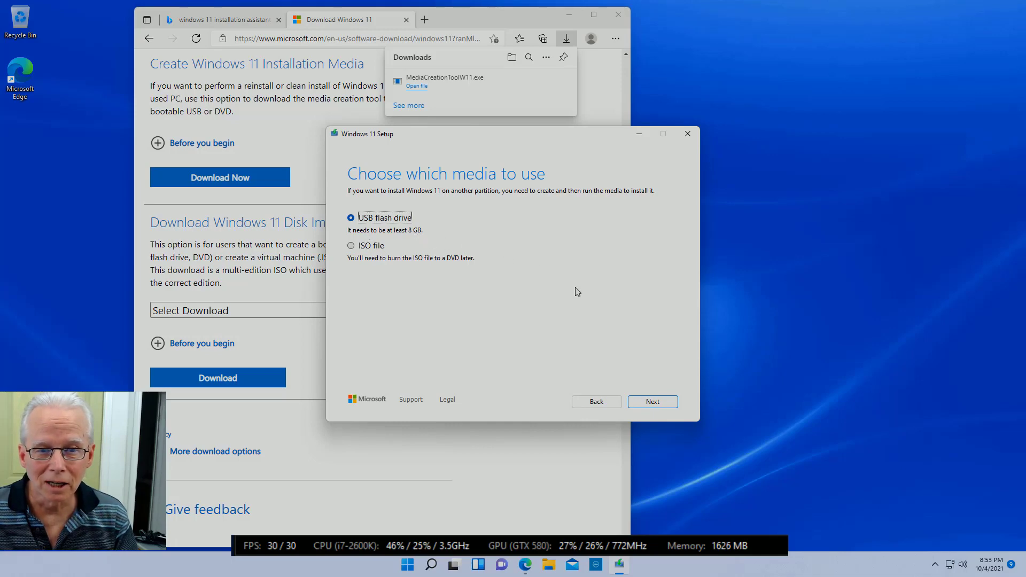
Step: Keep USB flash drive as the media type and continue to the drive list
left_click(655, 403)
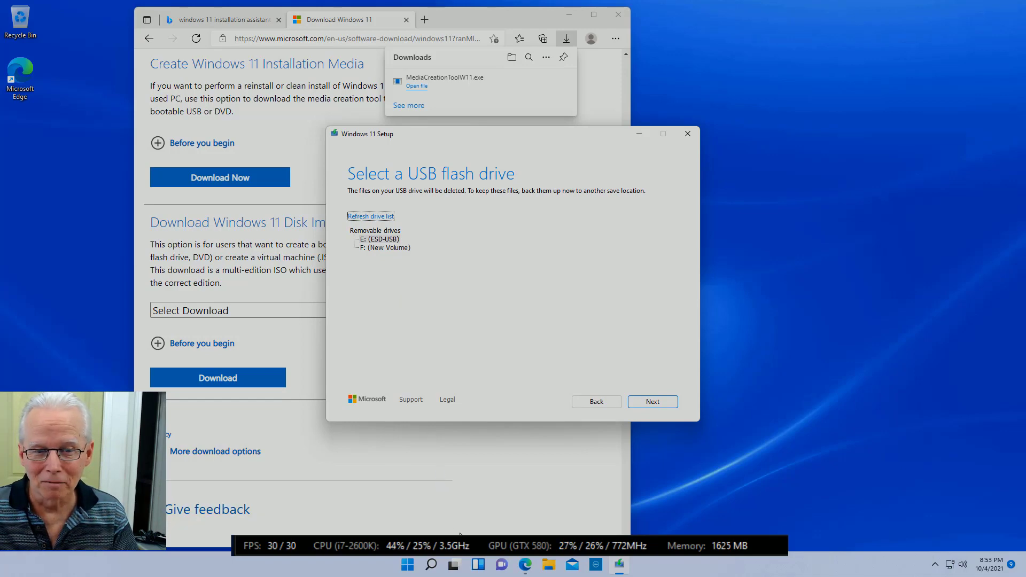
mouse_move(461, 562)
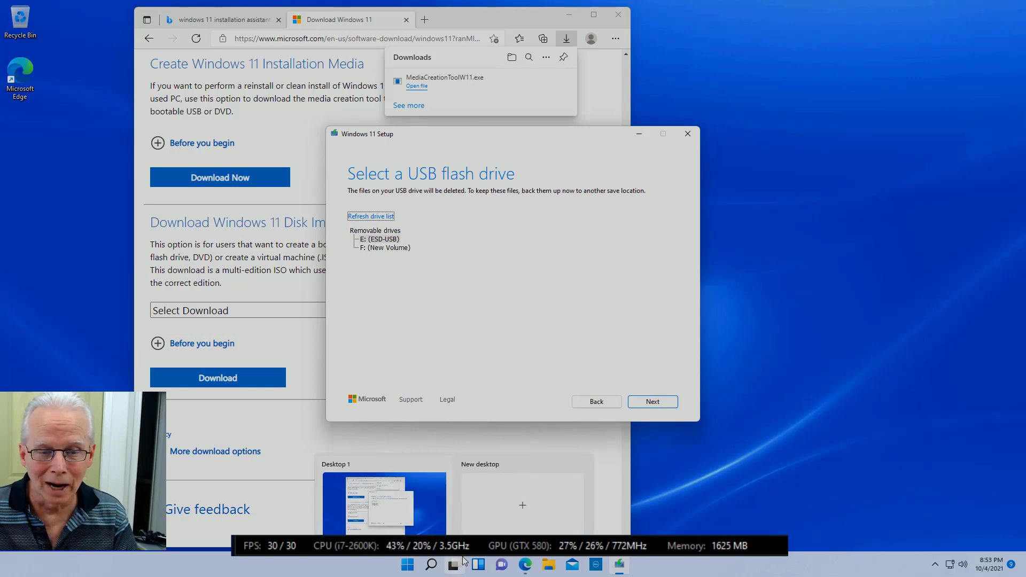
Step: Inspect the removable drives' files in File Explorer, then close it
left_click(549, 566)
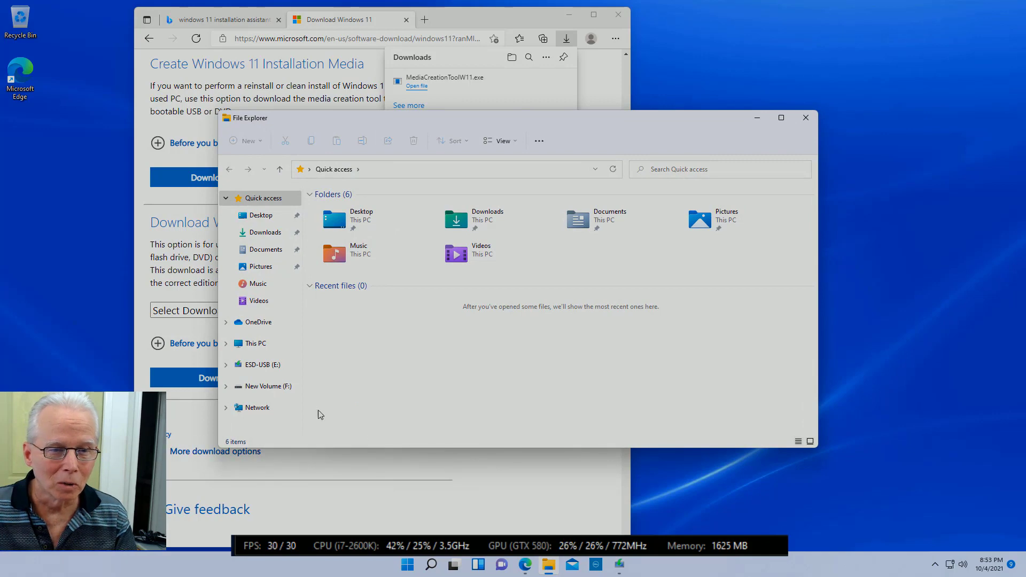
left_click(263, 366)
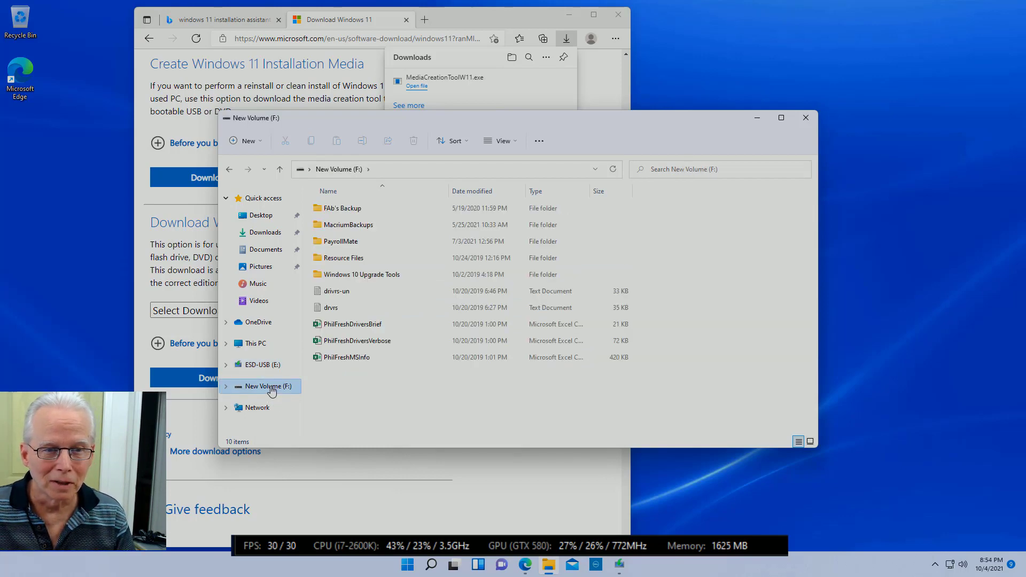
left_click(804, 119)
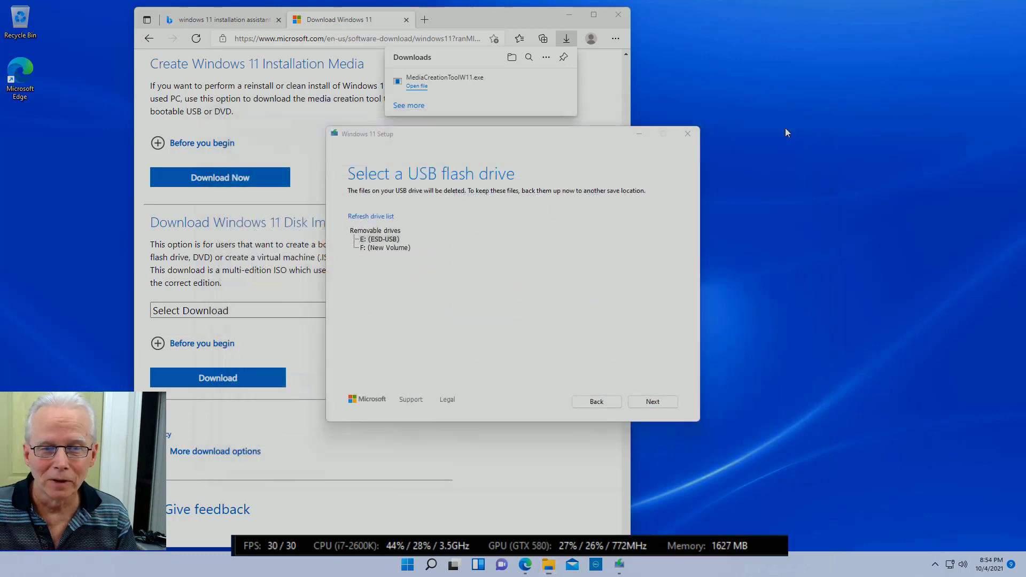
Step: Write the installation media to drive E: (ESD-USB) and finish once it is ready
left_click(388, 240)
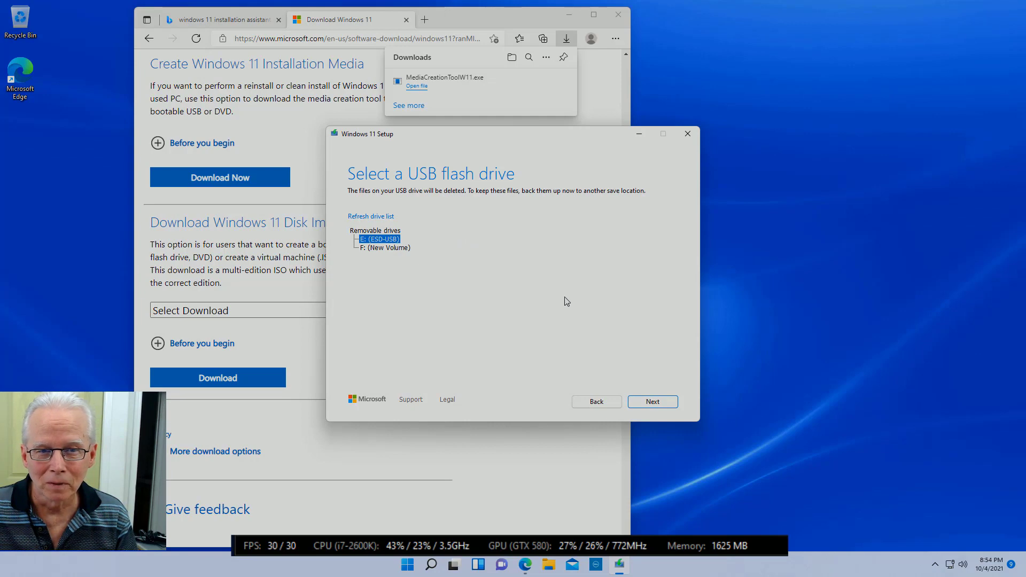
left_click(650, 404)
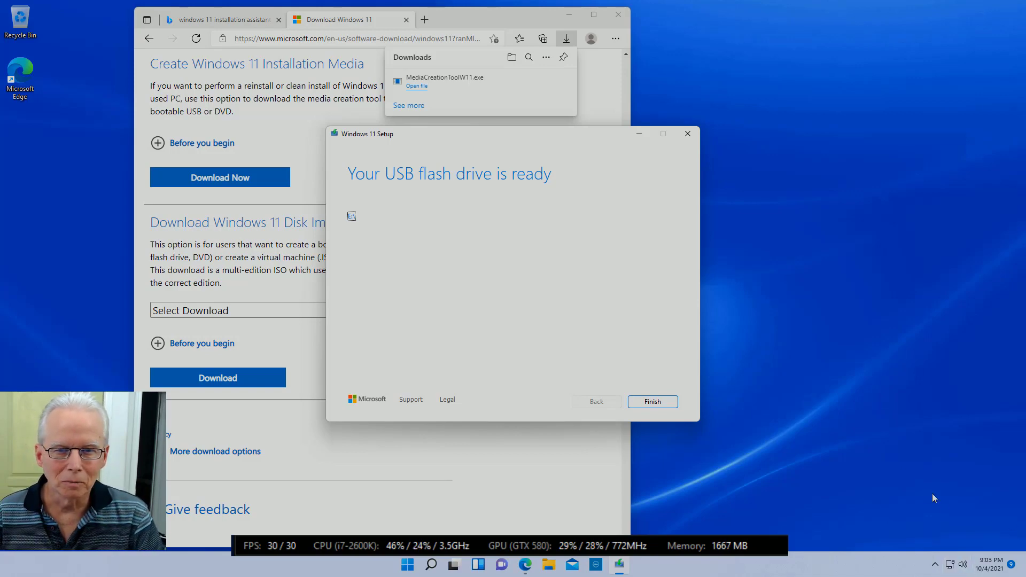
left_click(654, 404)
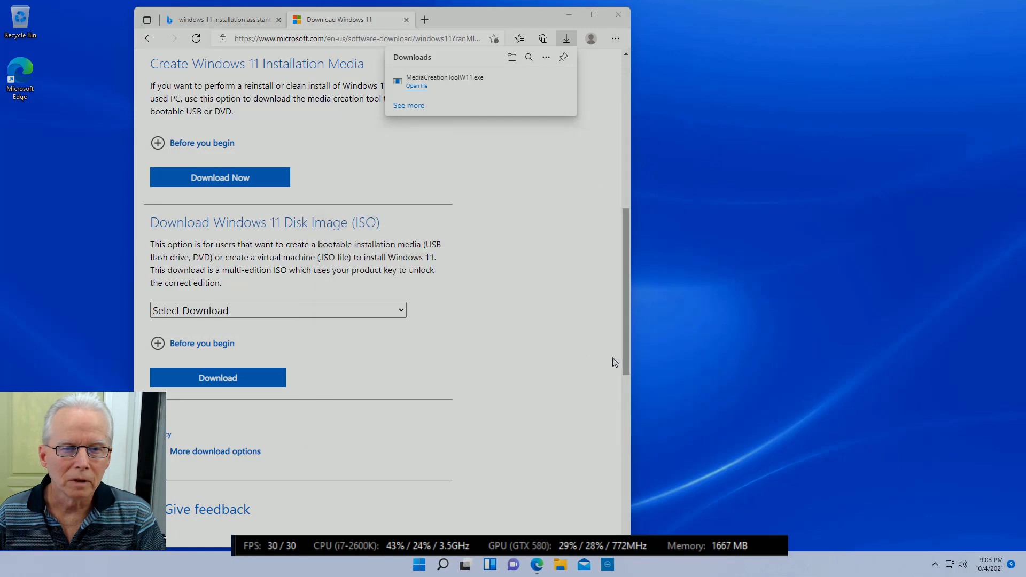
Step: Close Microsoft Edge and bring up the Start menu
left_click(620, 20)
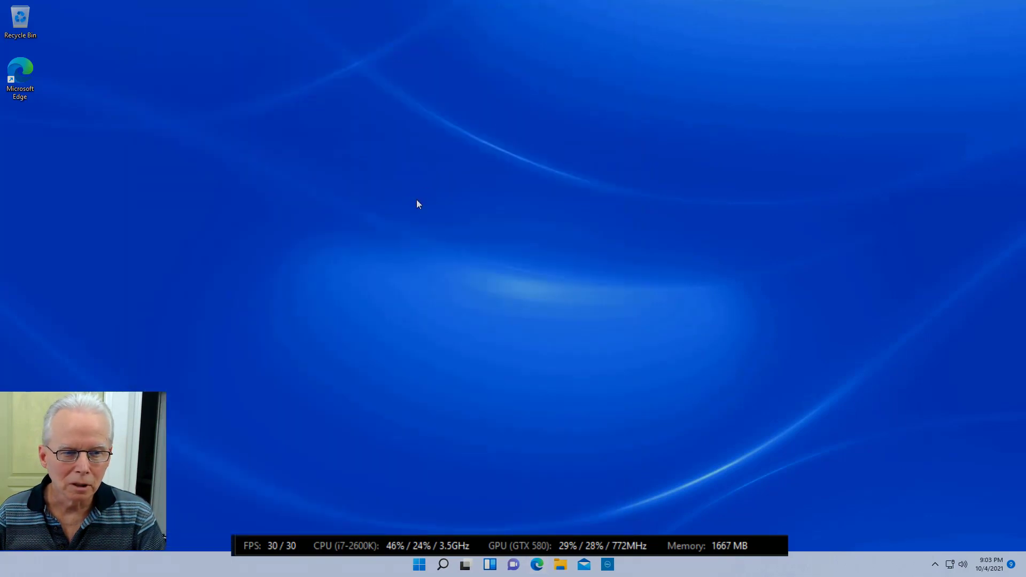
left_click(420, 570)
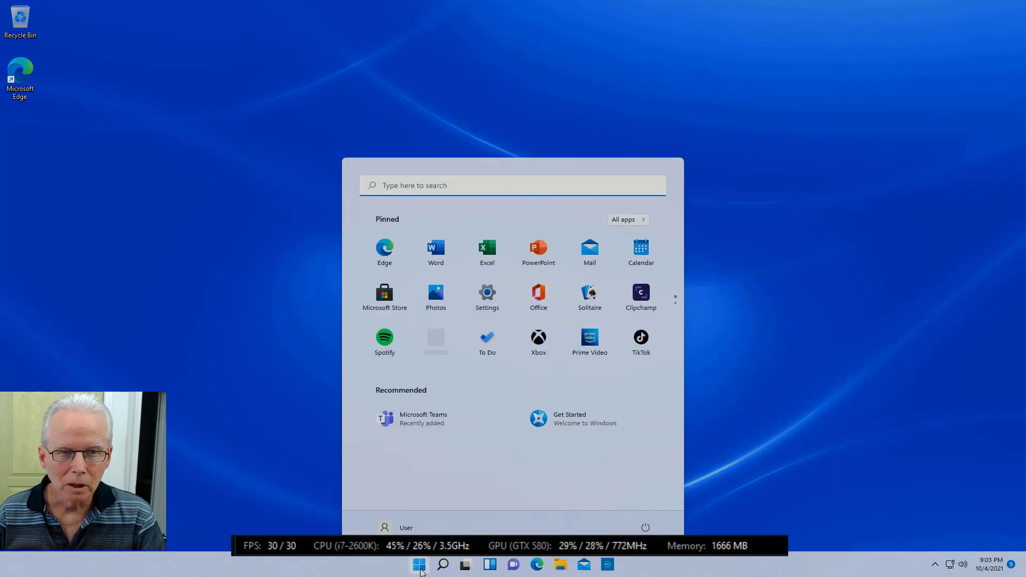
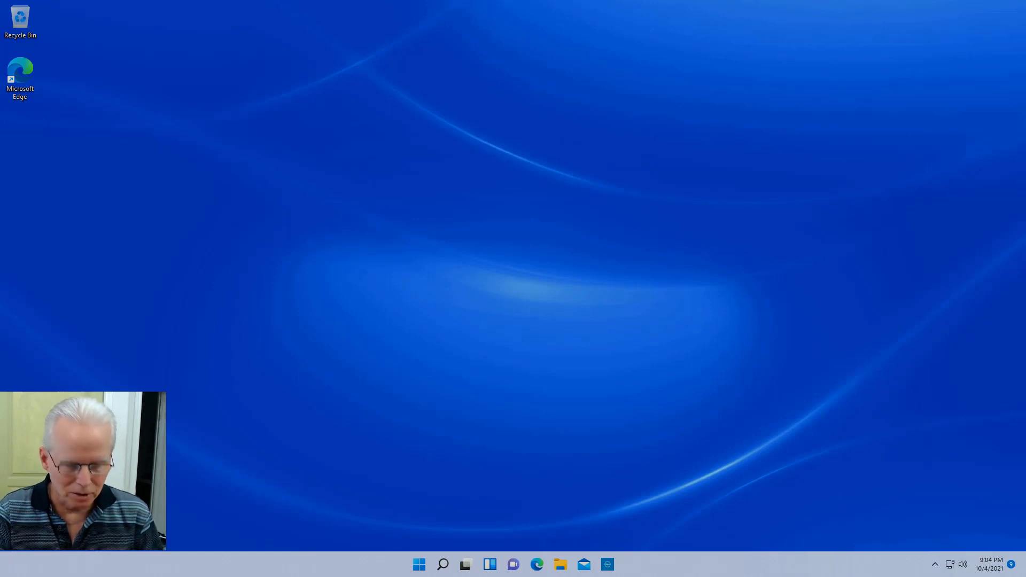
Step: Bring up the Start menu with the Windows key to search settings
key("super")
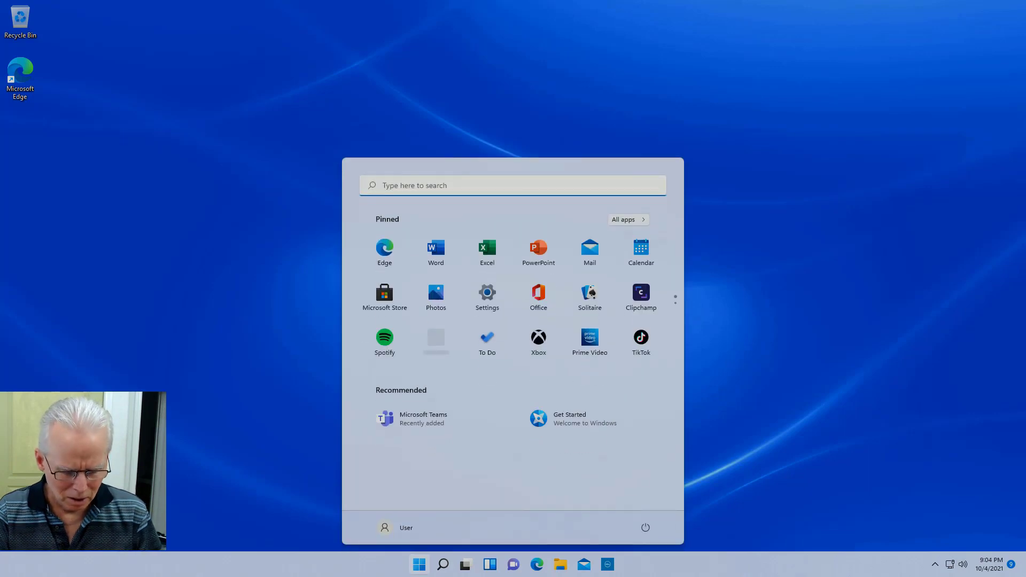
Step: Search 'advanced star' and open the advanced startup result in Settings
type("advanc")
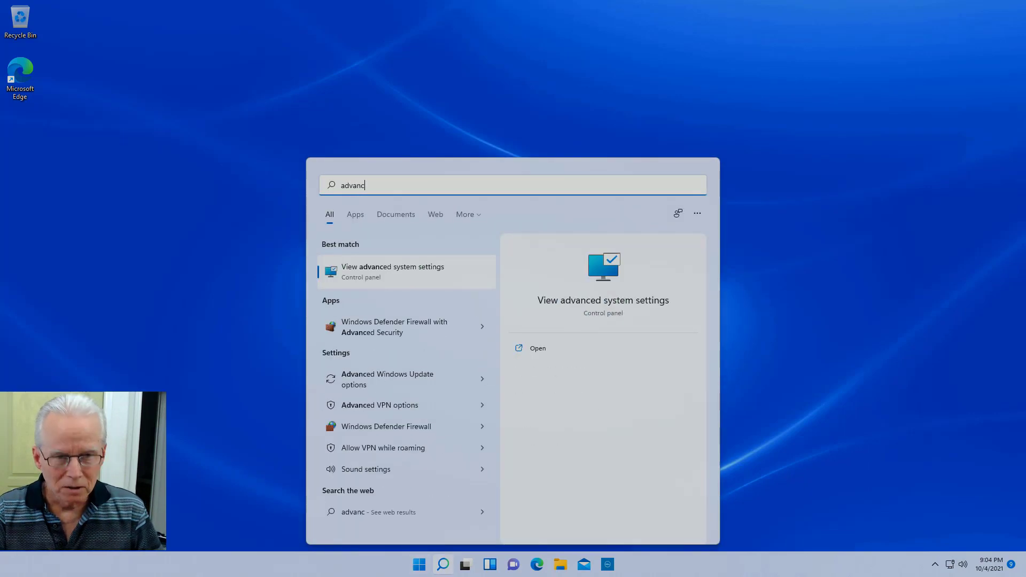
type("ed star")
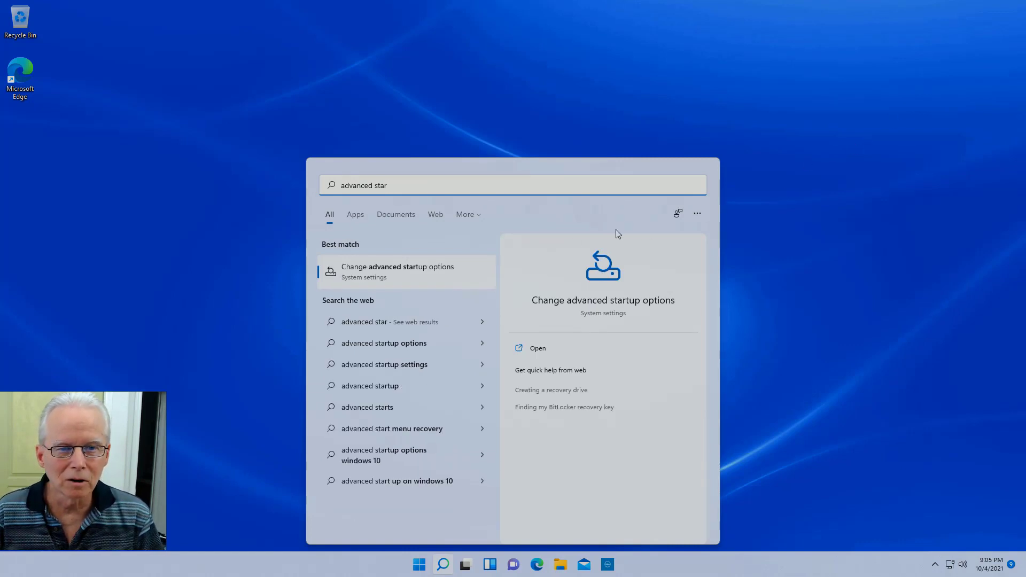
left_click(427, 278)
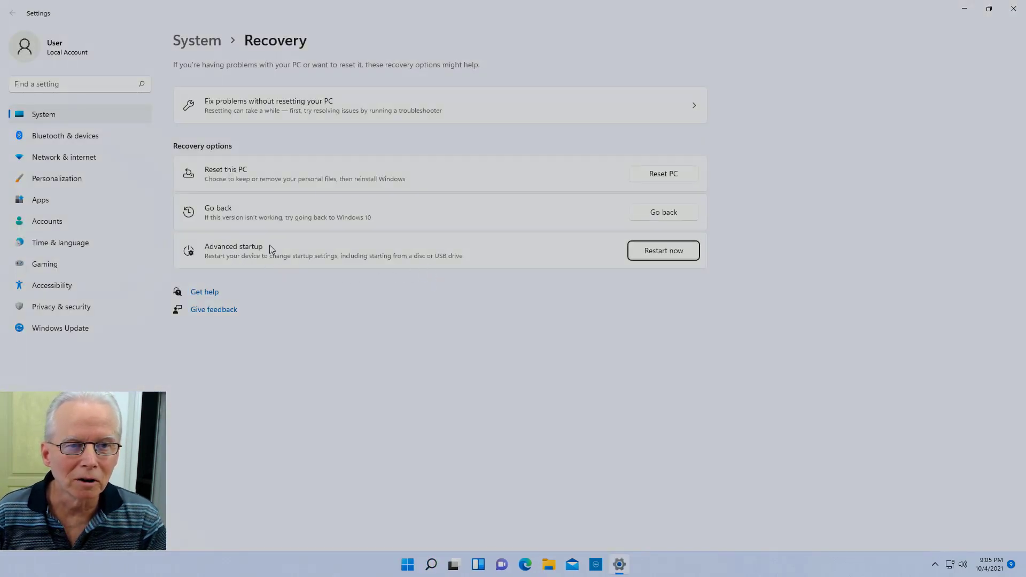
Step: Restart the PC now into advanced startup and confirm the restart
left_click(658, 253)
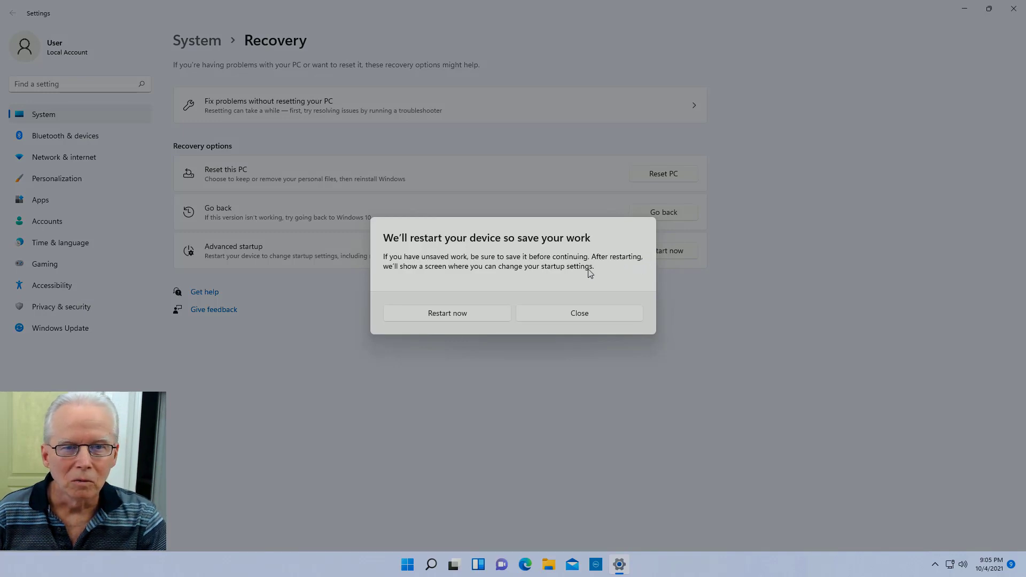
left_click(467, 318)
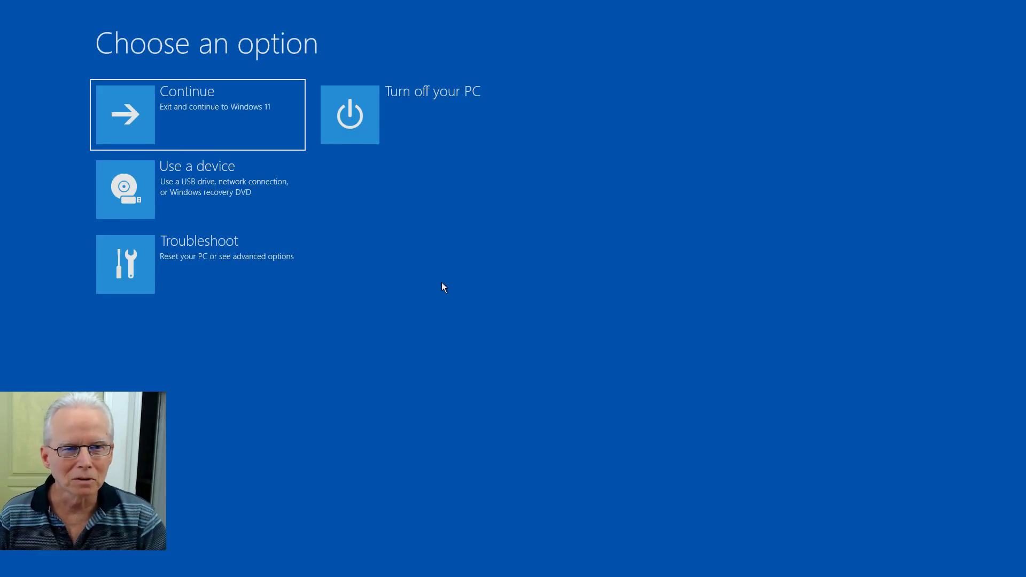
Step: Check the Use a device boot list, return, and go to Troubleshoot
left_click(197, 194)
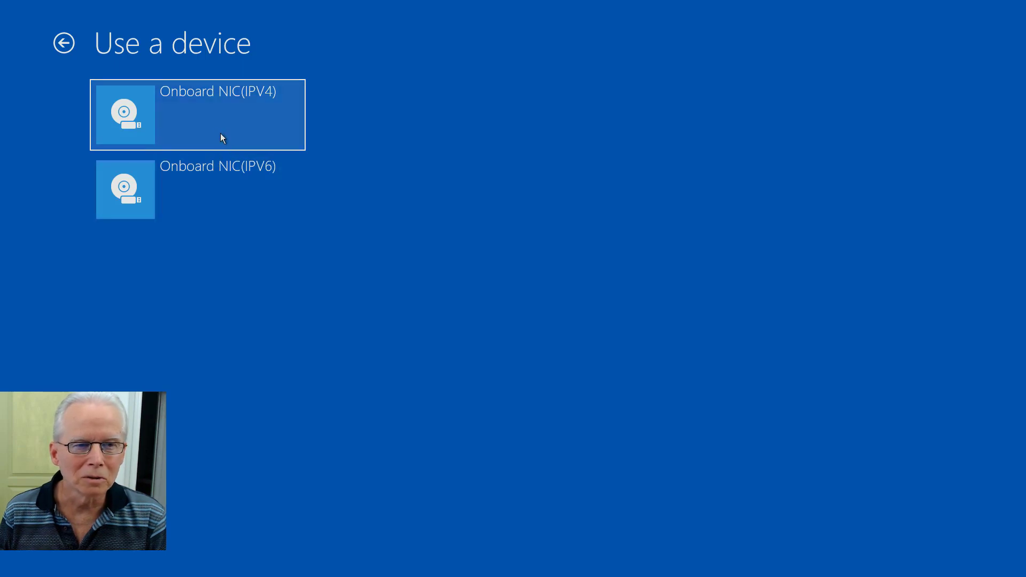
left_click(61, 46)
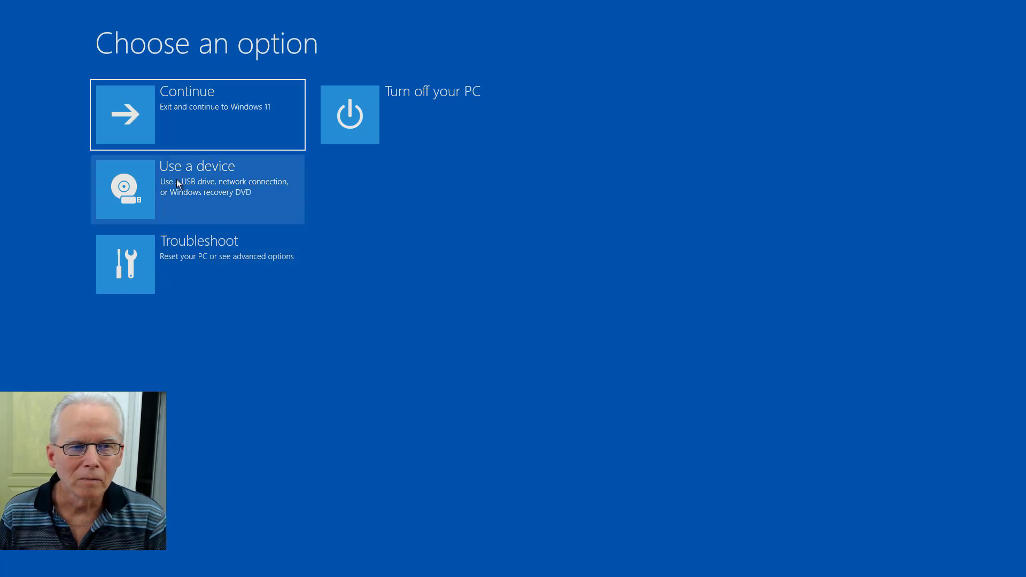
left_click(195, 259)
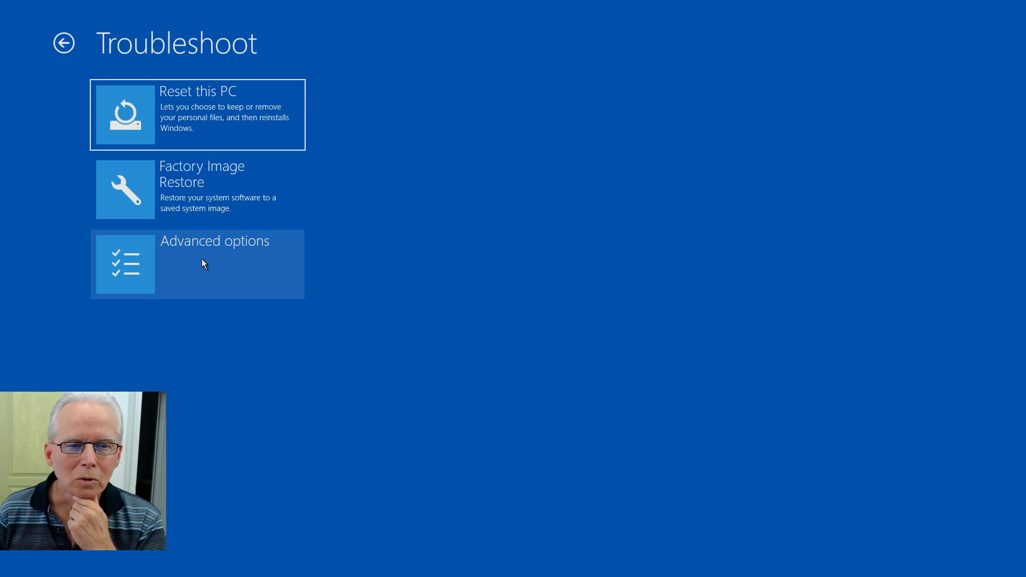
Step: Restart into UEFI Firmware Settings through Advanced options
left_click(203, 264)
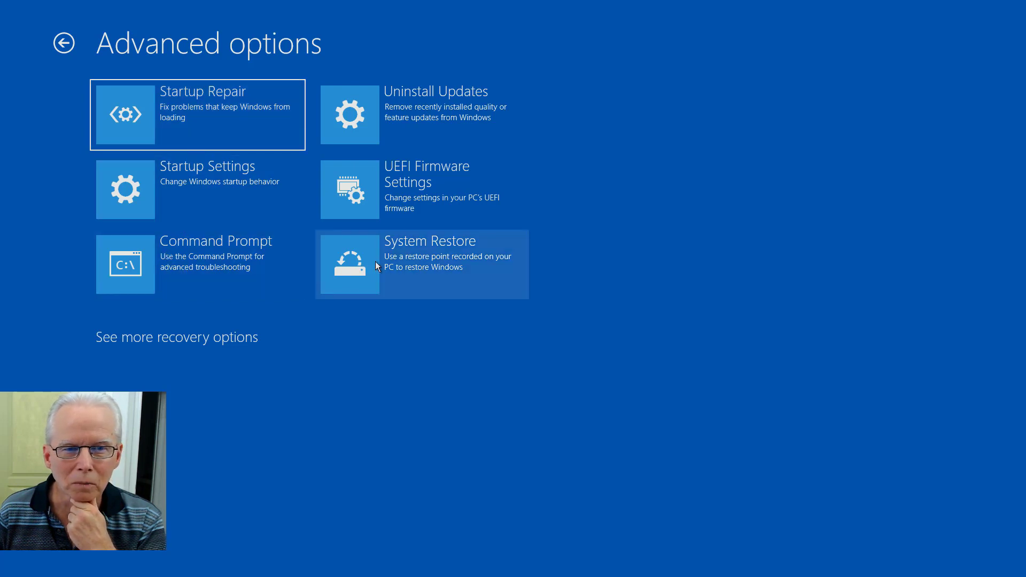
left_click(444, 187)
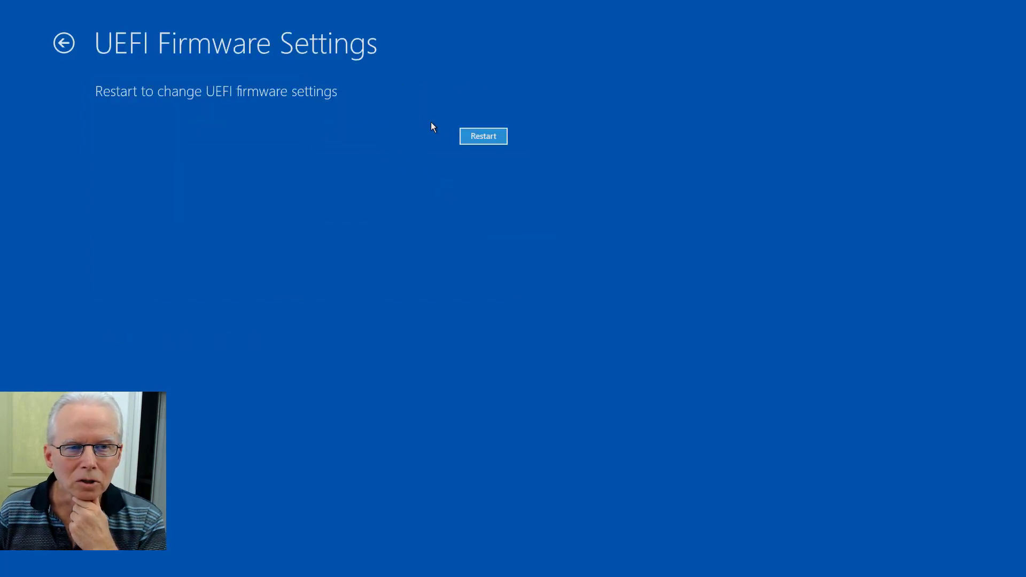
left_click(473, 137)
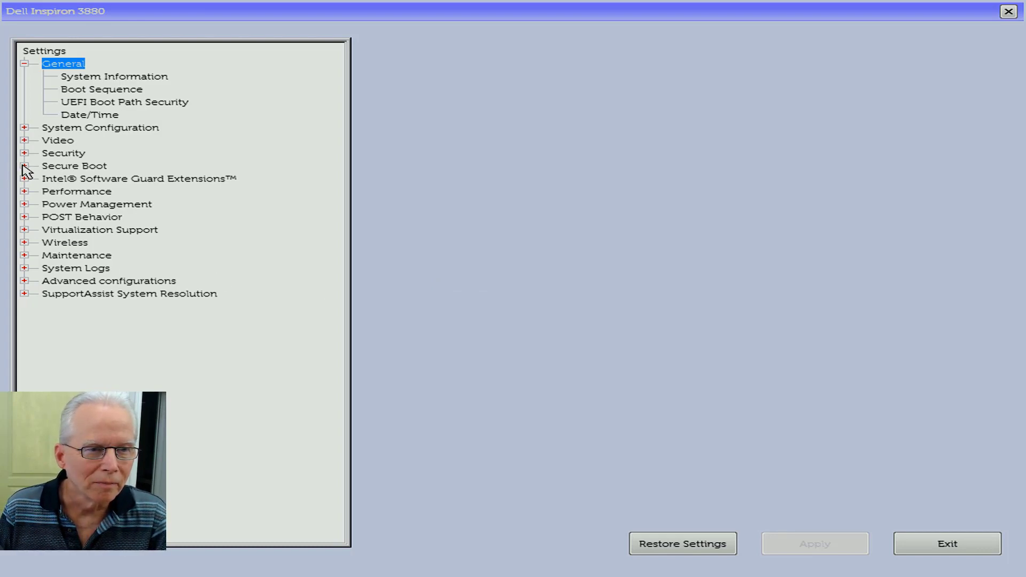
Step: Expand Secure Boot, confirm Secure Boot Mode is Deployed Mode, and view Secure Boot Enable
left_click(24, 166)
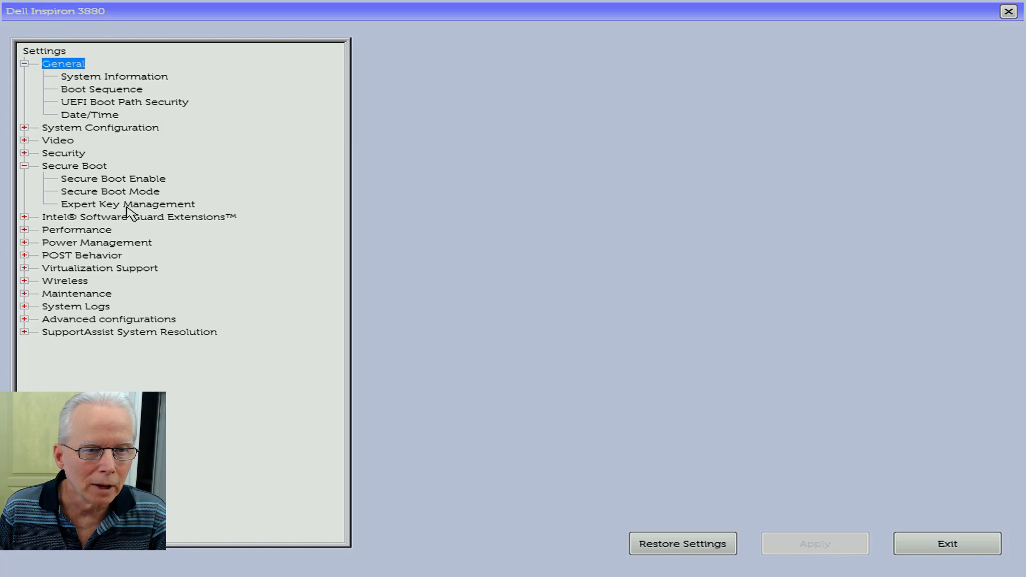
left_click(82, 167)
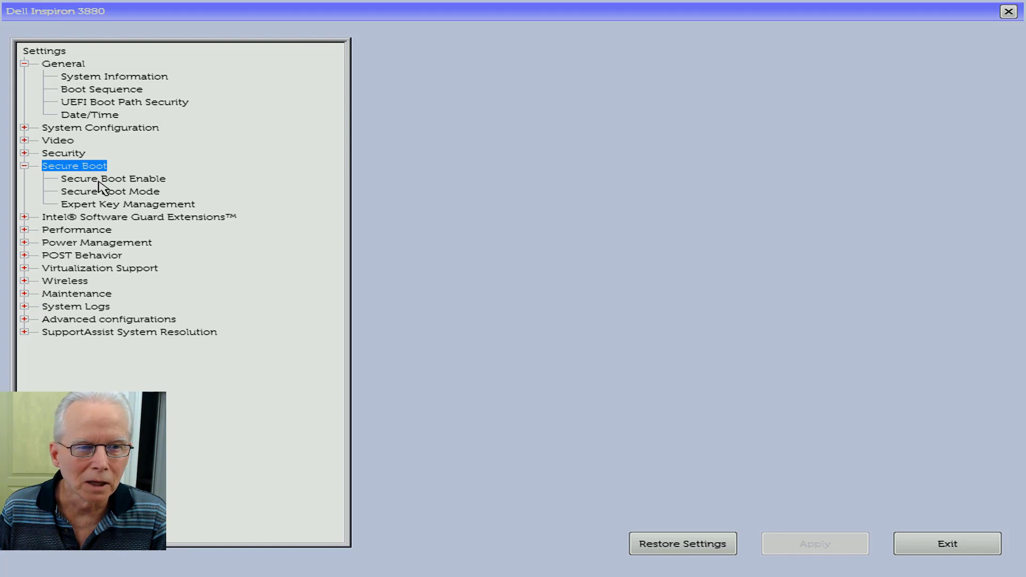
left_click(102, 195)
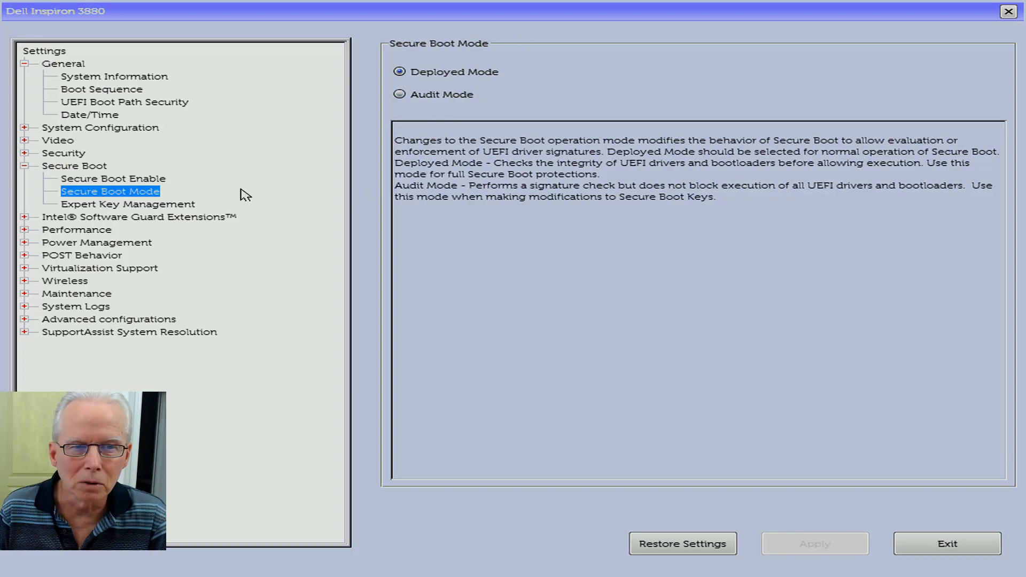
left_click(92, 184)
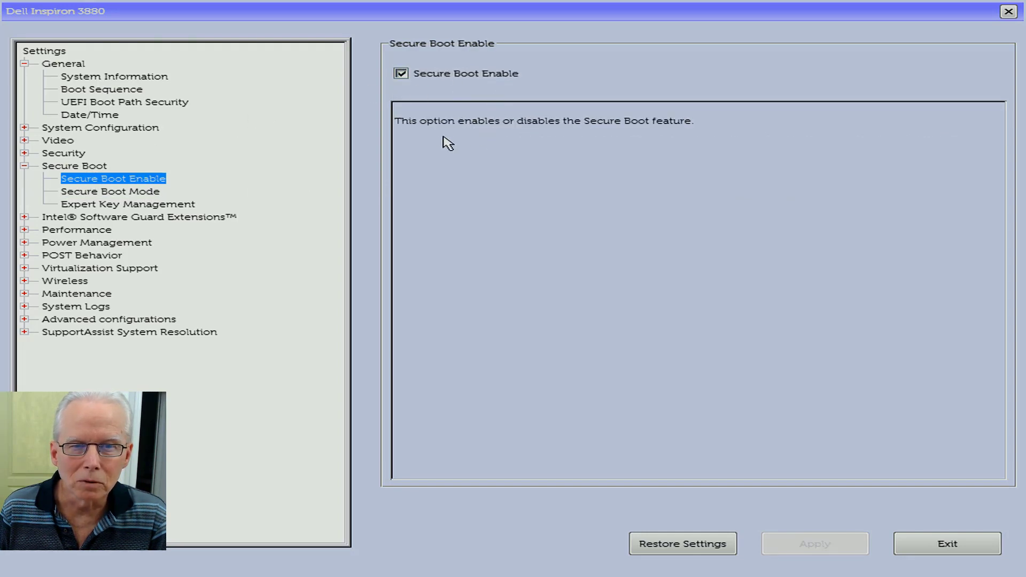
Step: Uncheck Secure Boot Enable, apply and save the change, and exit firmware setup
left_click(404, 77)
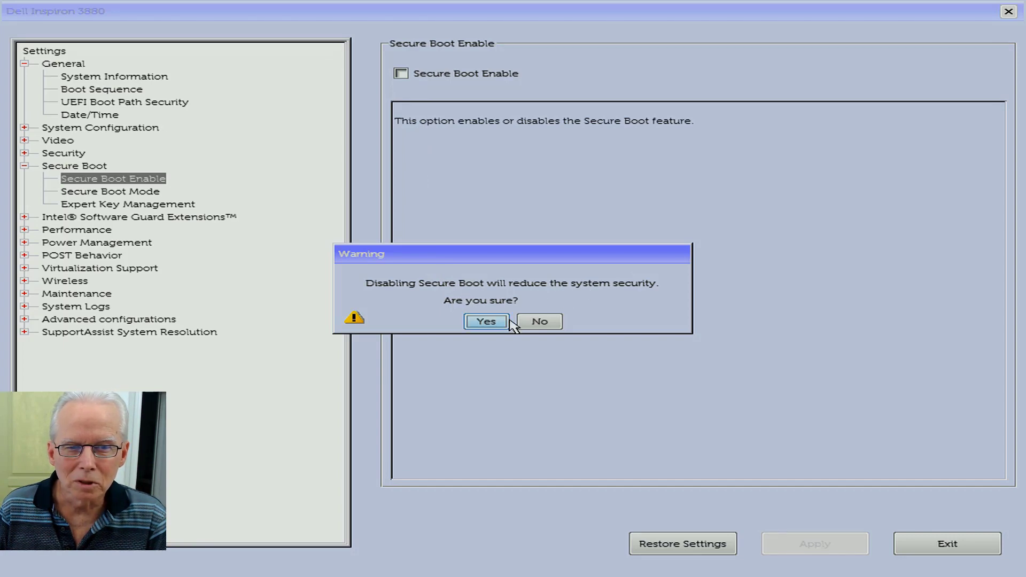
left_click(483, 323)
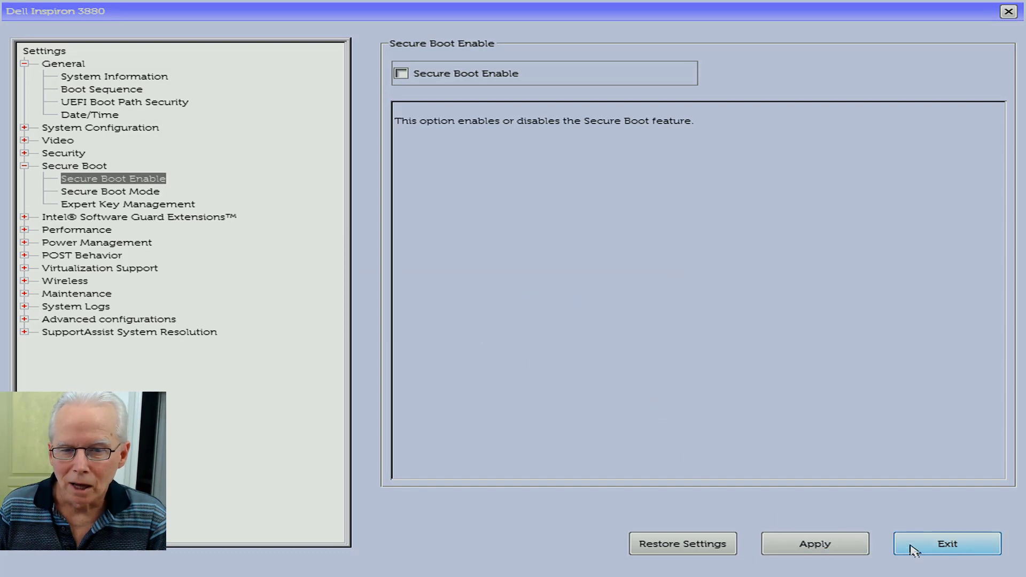
left_click(842, 546)
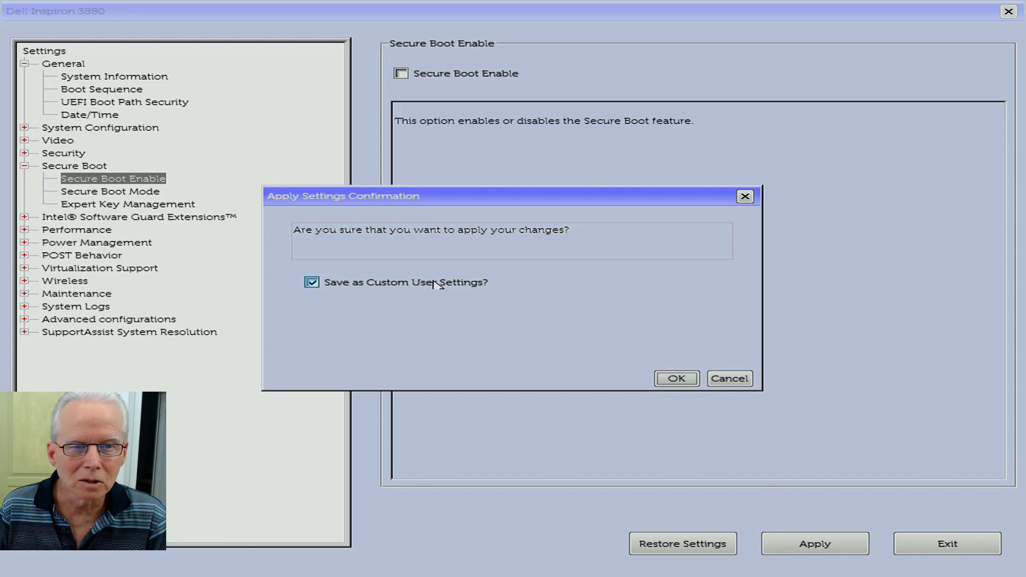
left_click(695, 378)
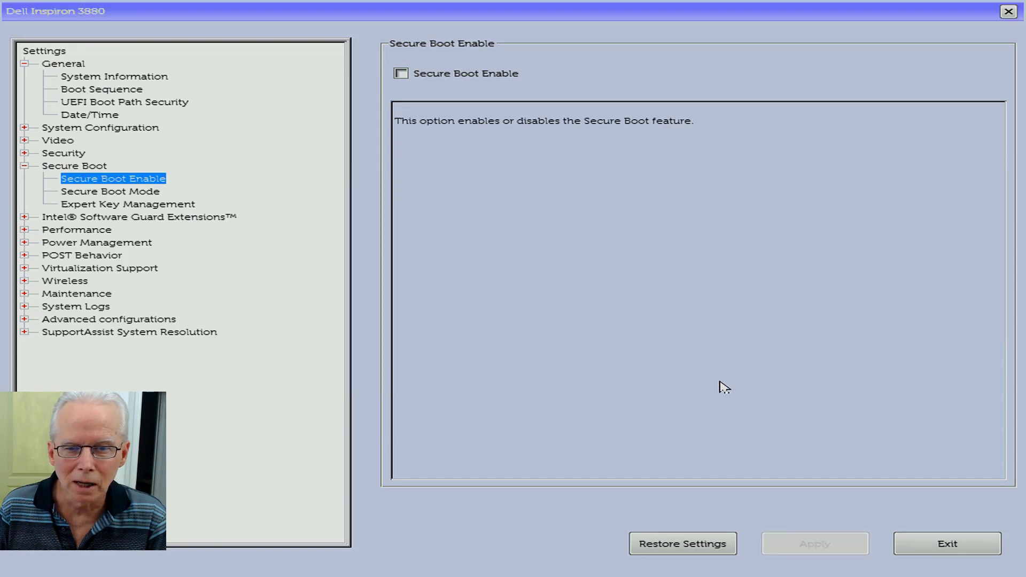
left_click(961, 543)
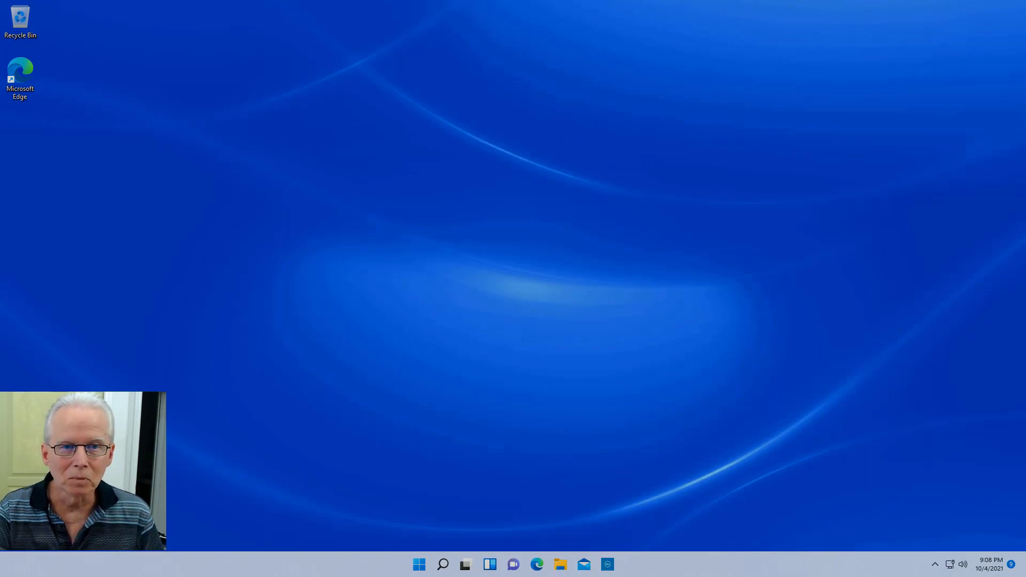
Step: Search the Start menu for 'advanced startup', fixing the typo, and focus the results
key("super")
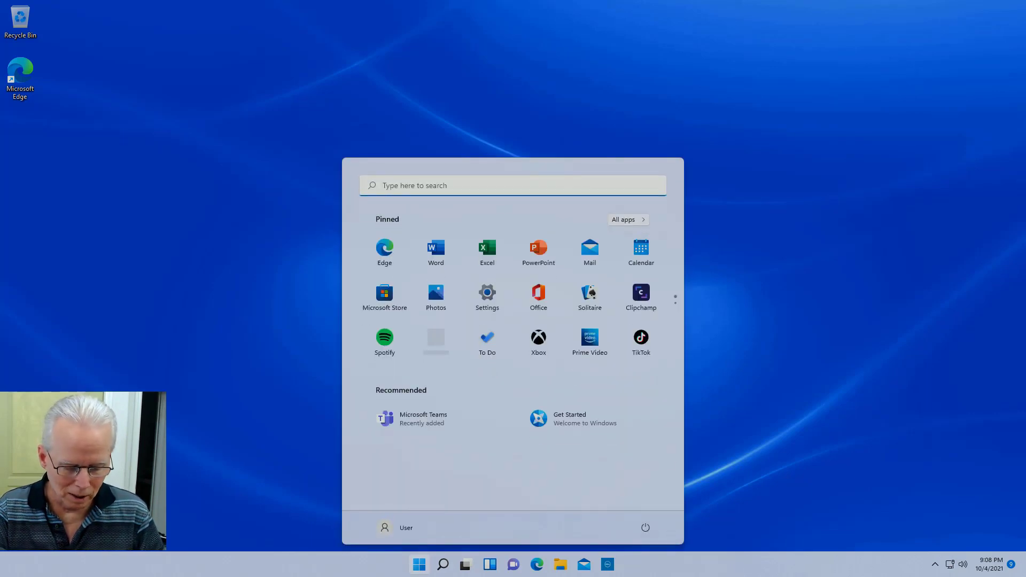
type("advaanced")
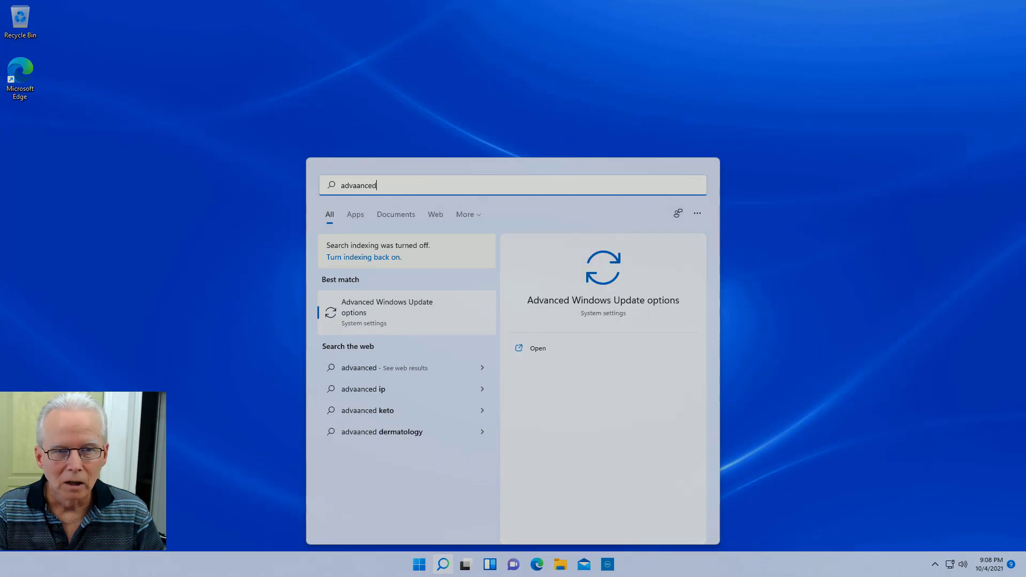
type(" start")
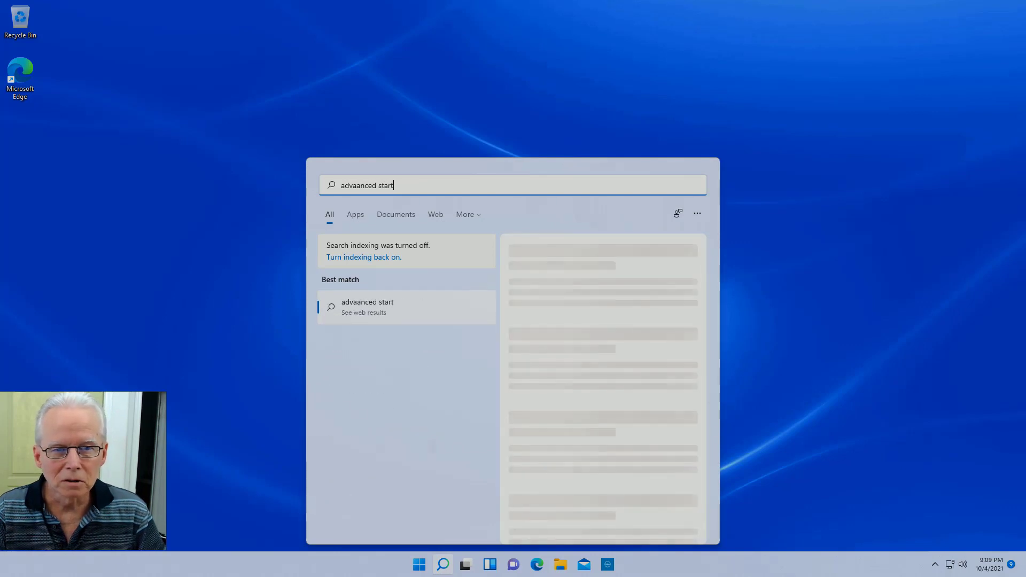
type("up")
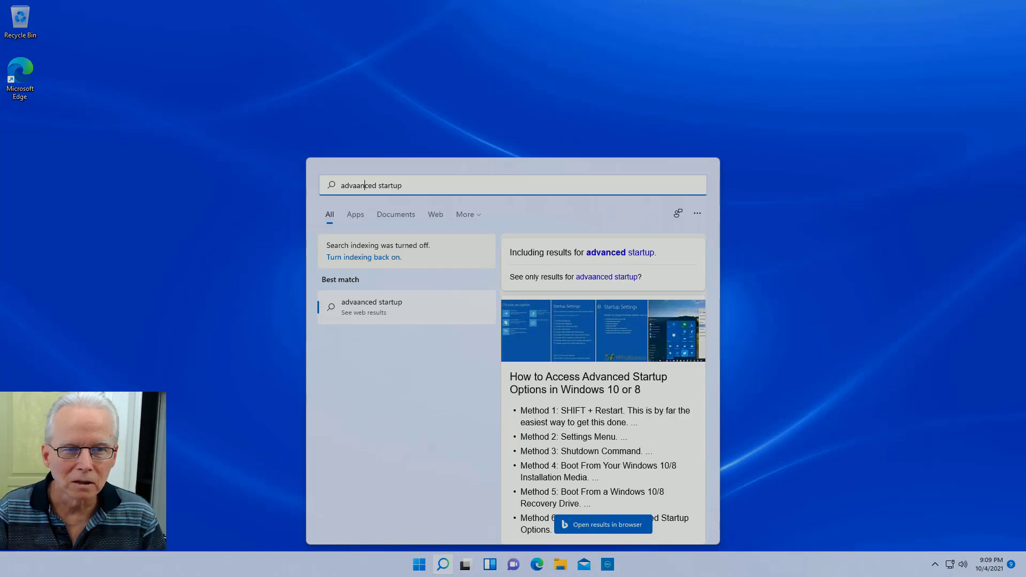
key("BackSpace")
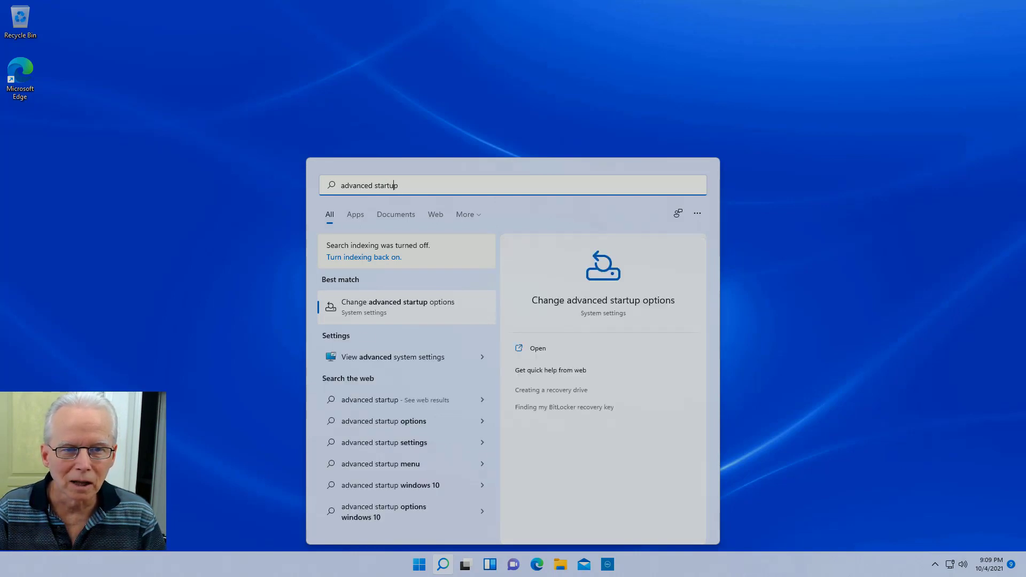
key("Tab")
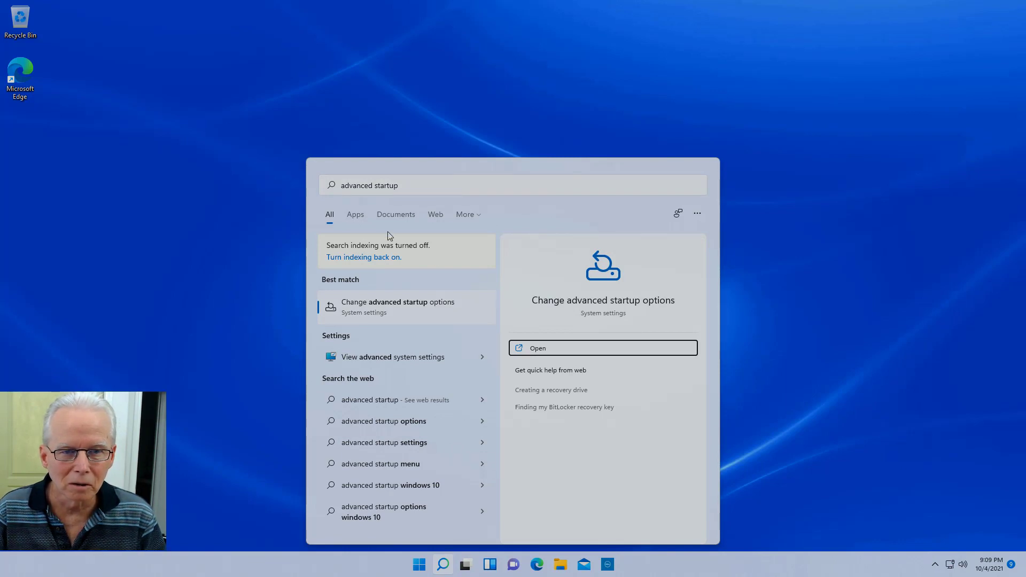
Step: Restart into advanced startup again from the System > Recovery page
left_click(404, 307)
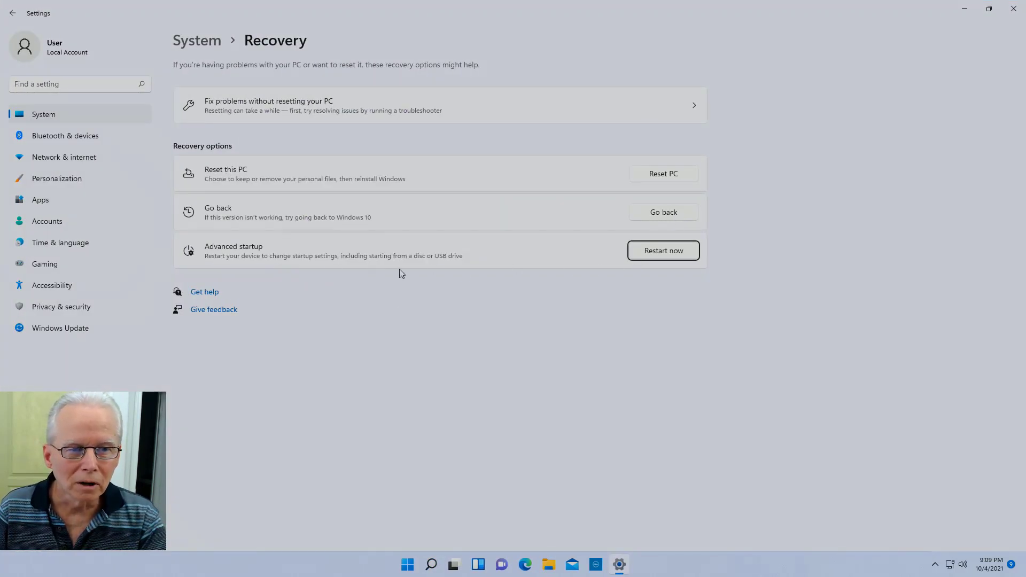
left_click(662, 252)
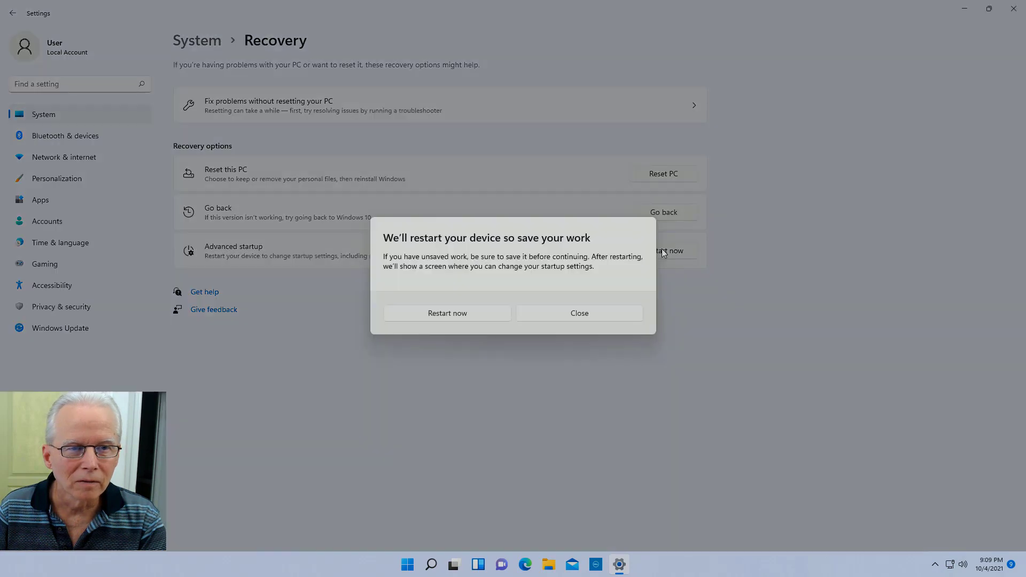
left_click(476, 314)
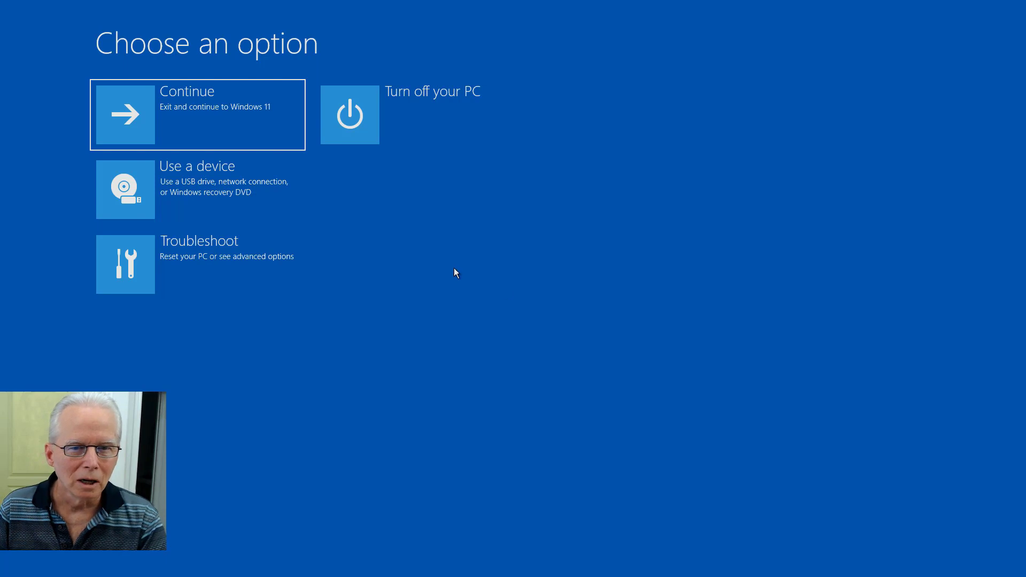
Step: Boot the PC from the UEFI: WDC drive under Use a device
left_click(208, 194)
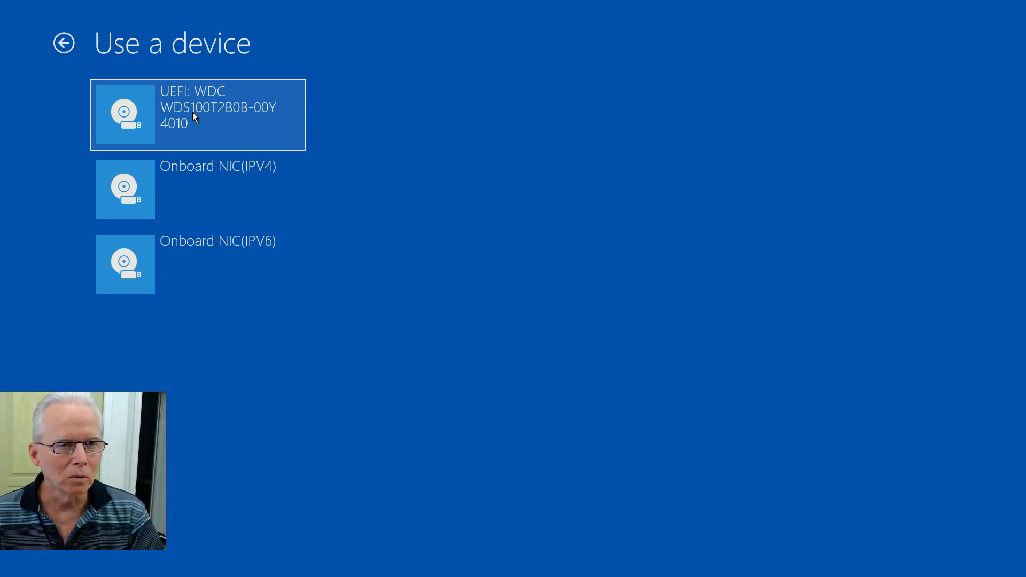
left_click(192, 113)
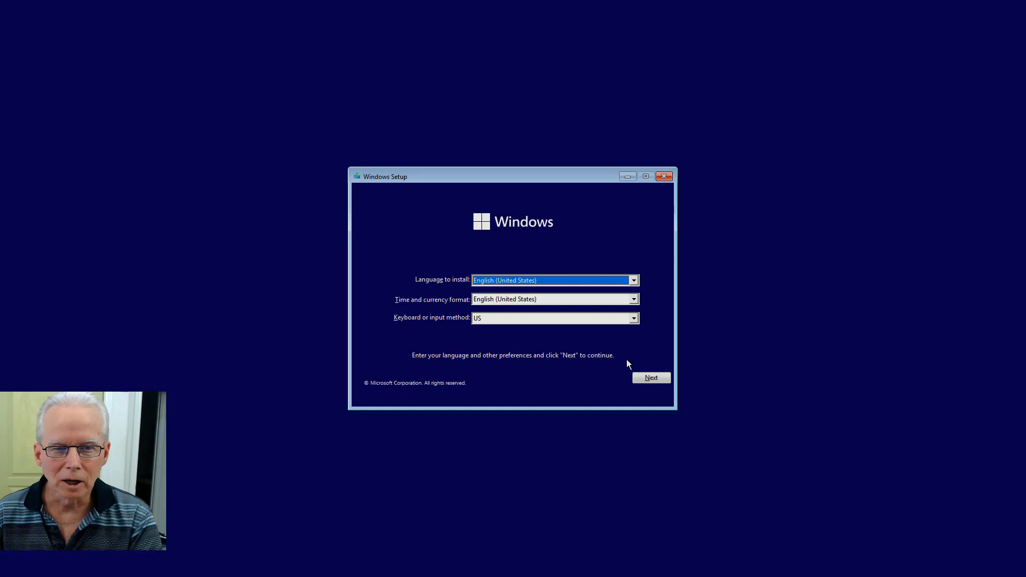
Step: Keep the default language settings, start Install now, and accept the license terms
left_click(650, 378)
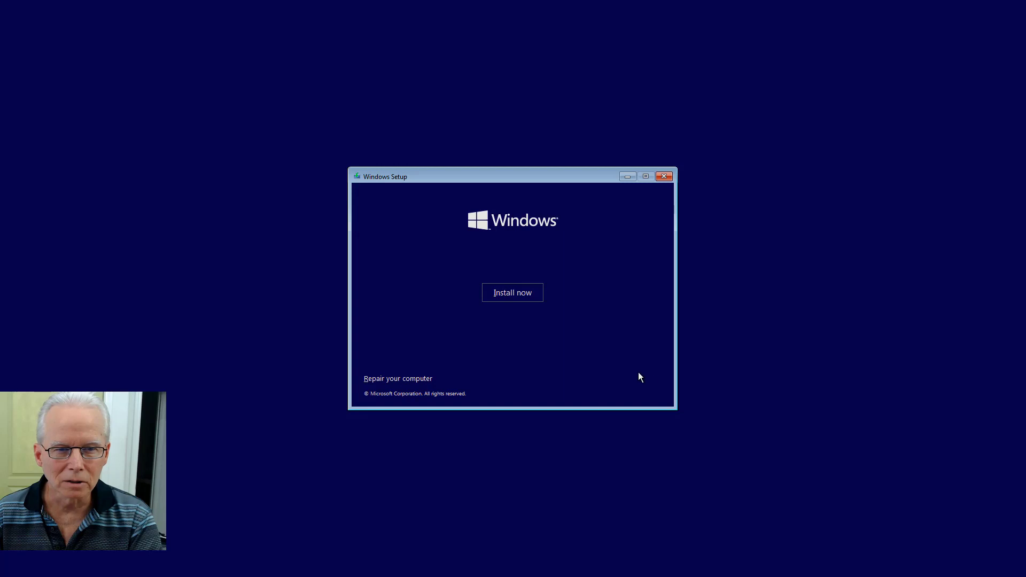
left_click(529, 291)
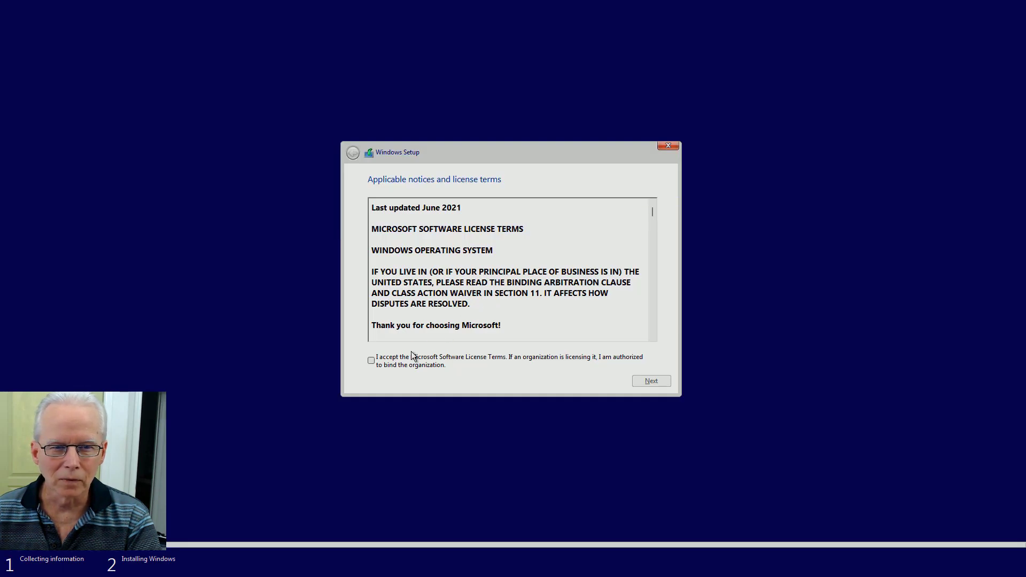
left_click(374, 362)
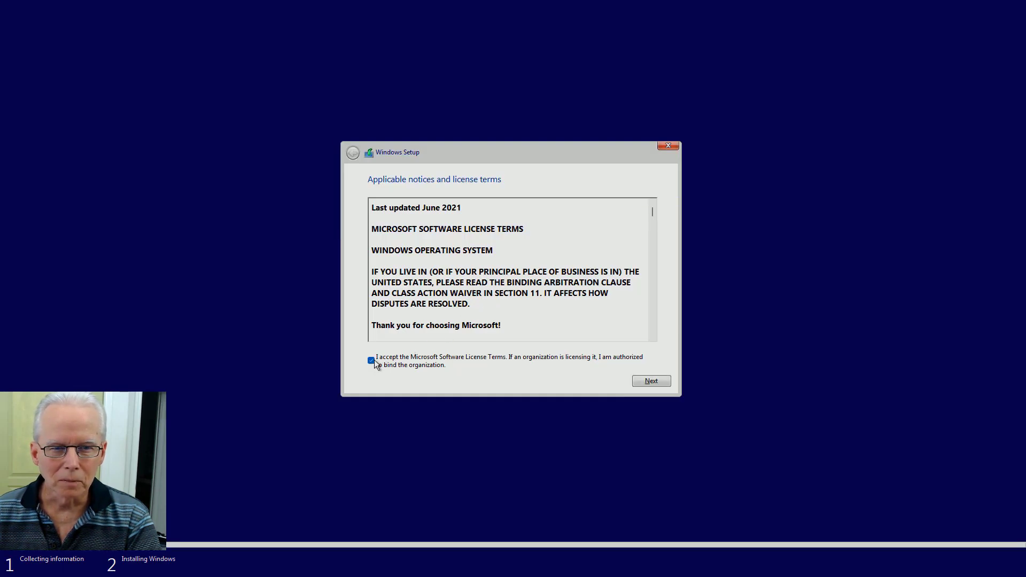
left_click(650, 381)
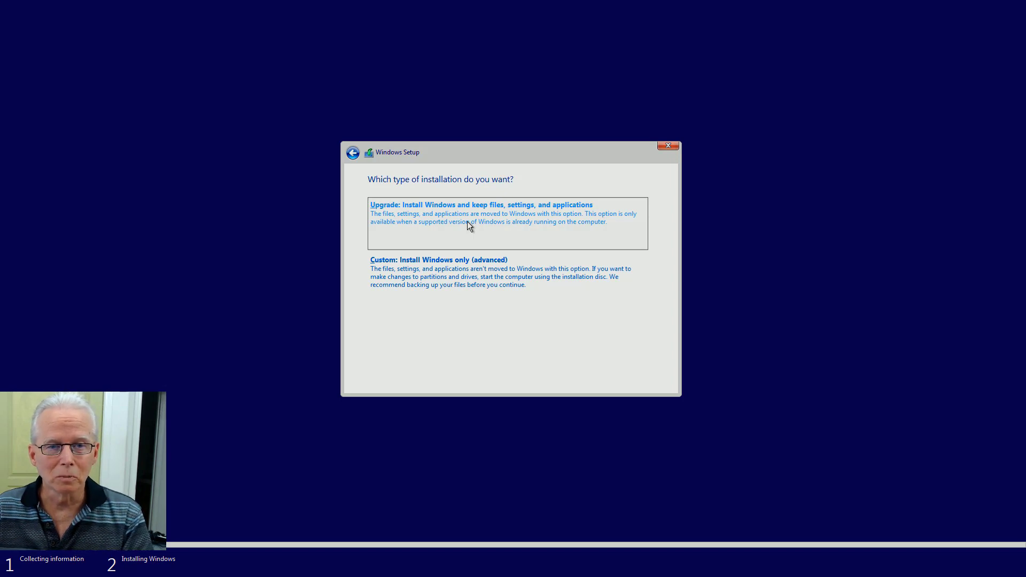
Step: Choose Custom: Install Windows only (advanced) and review the Drive 0 and Drive 1 partition list
left_click(464, 278)
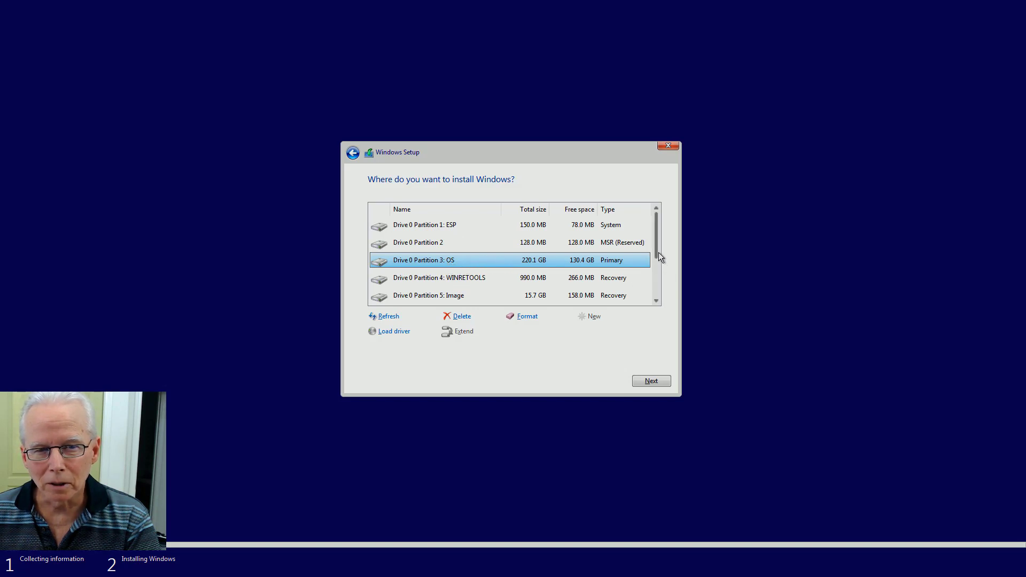
left_click_drag(658, 252, 665, 287)
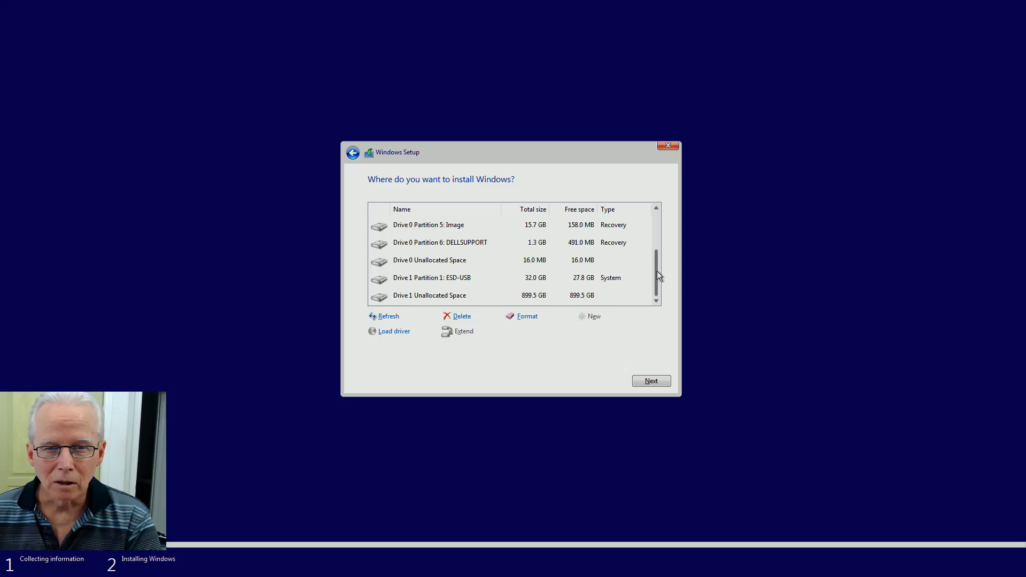
left_click_drag(657, 269, 657, 266)
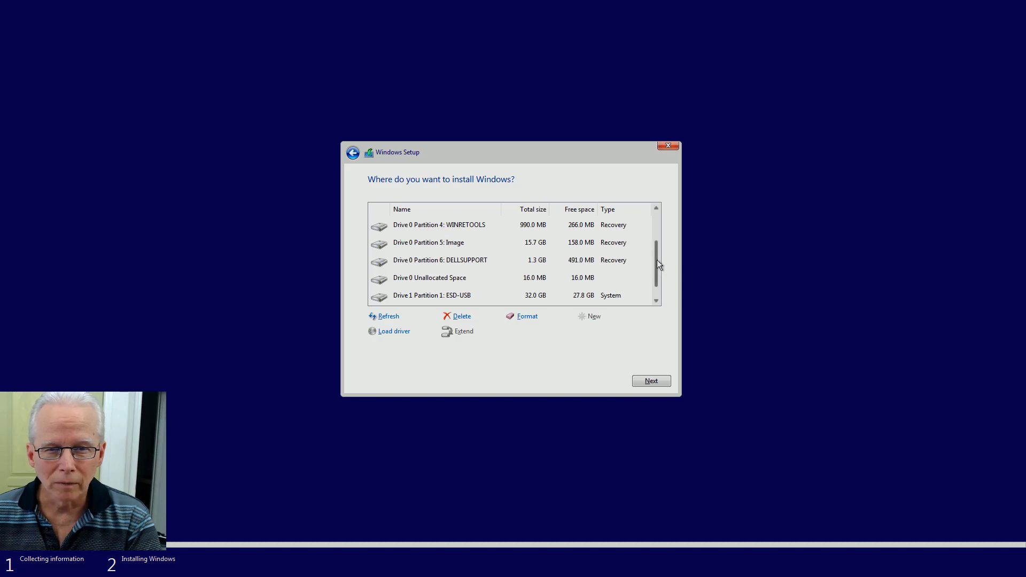
left_click_drag(657, 260, 661, 213)
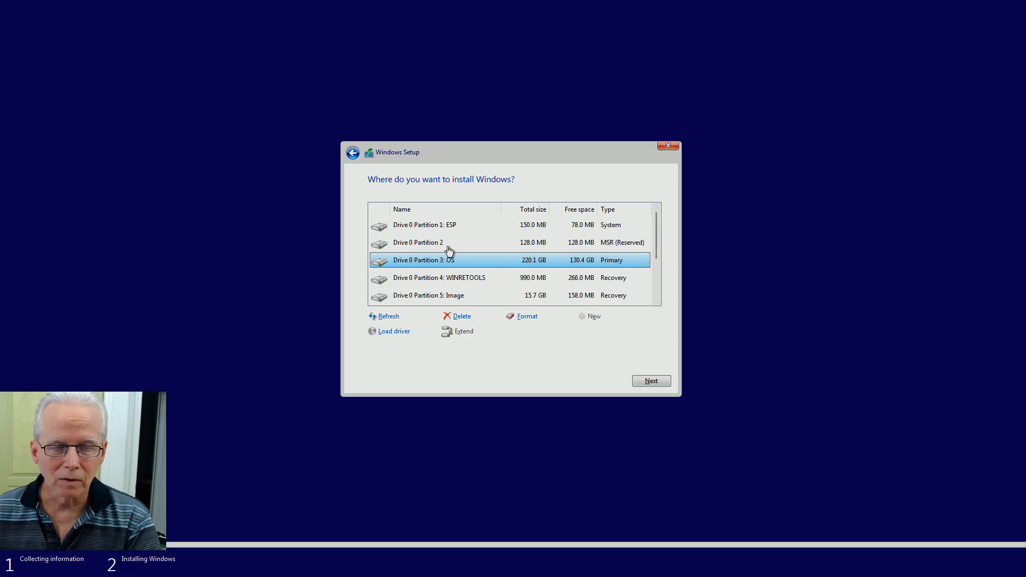
scroll(471, 256, "down", 2)
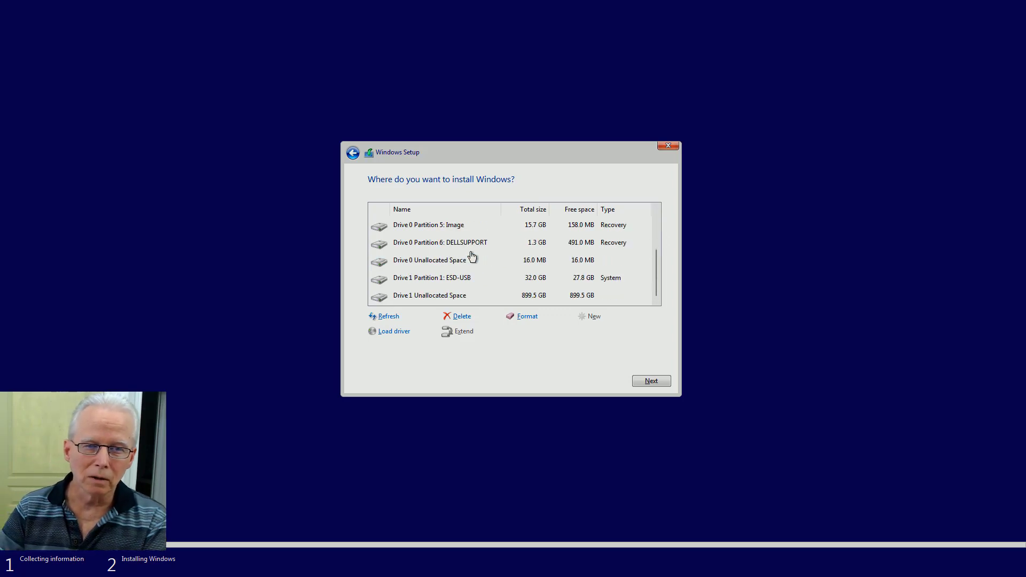
scroll(474, 249, "up", 2)
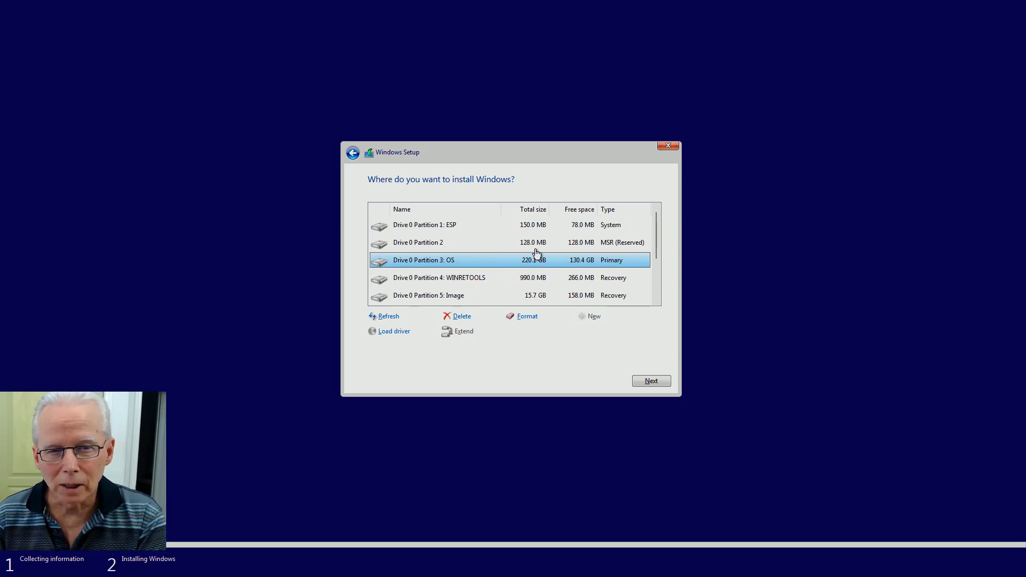
scroll(548, 273, "down", 1)
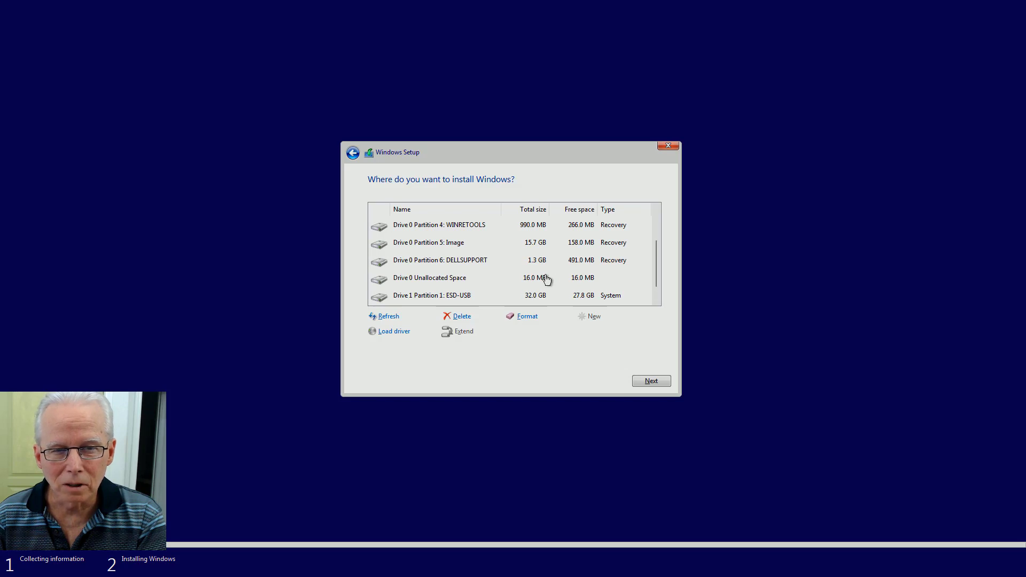
scroll(547, 291, "up", 1)
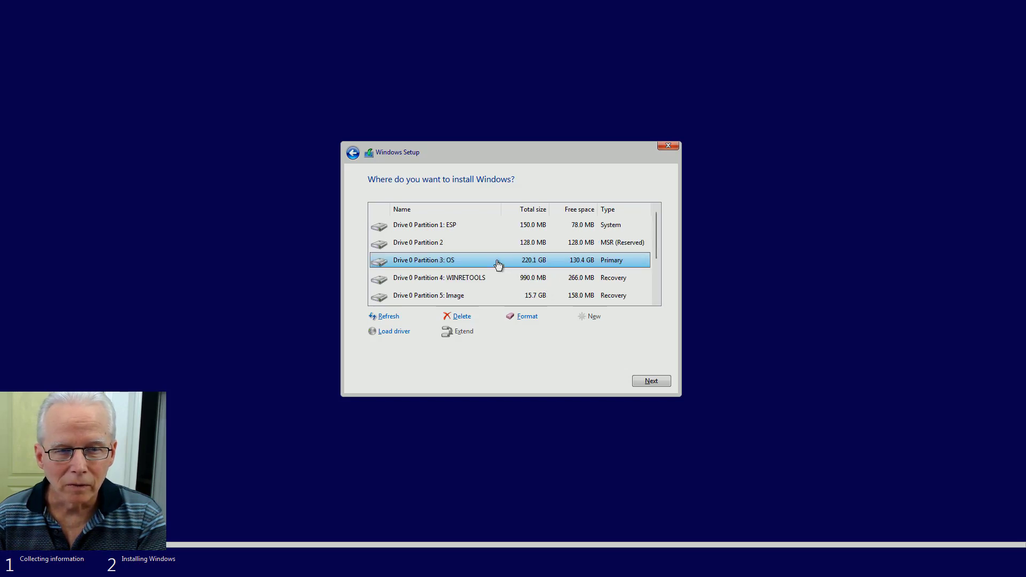
Step: Delete Partition 3: OS and install Windows onto the resulting 220.1 GB unallocated space
left_click(461, 317)
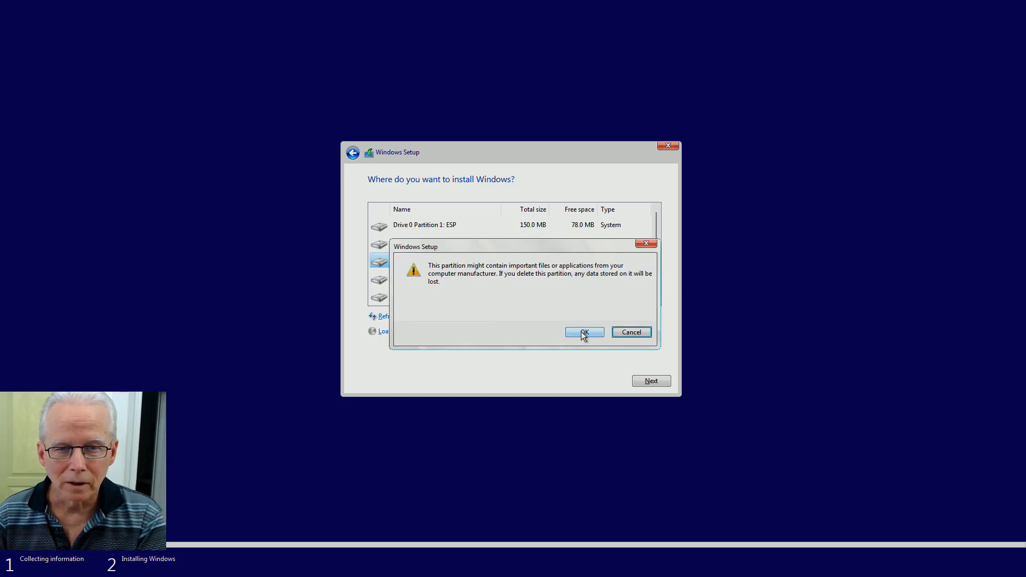
left_click(584, 333)
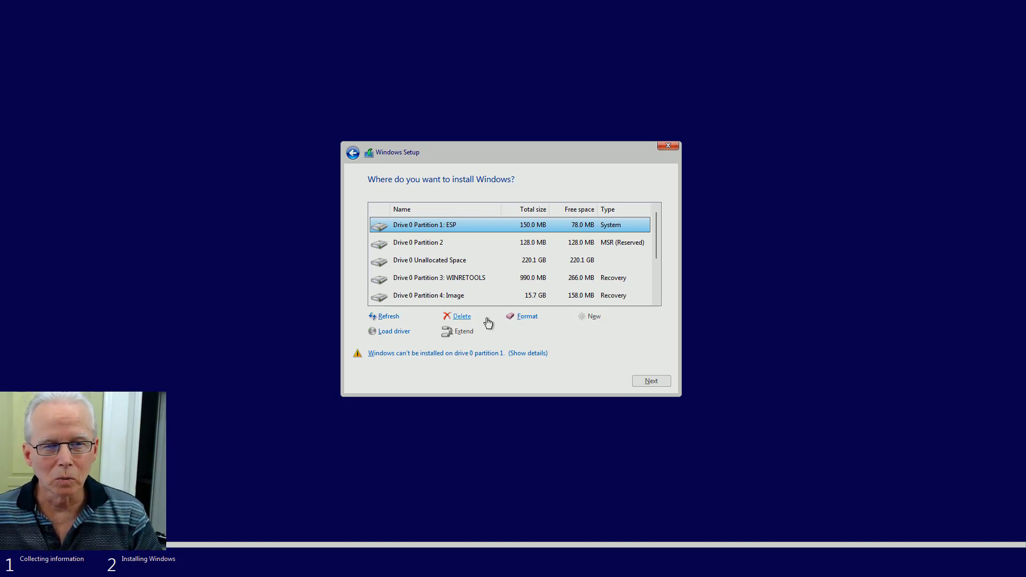
left_click(466, 268)
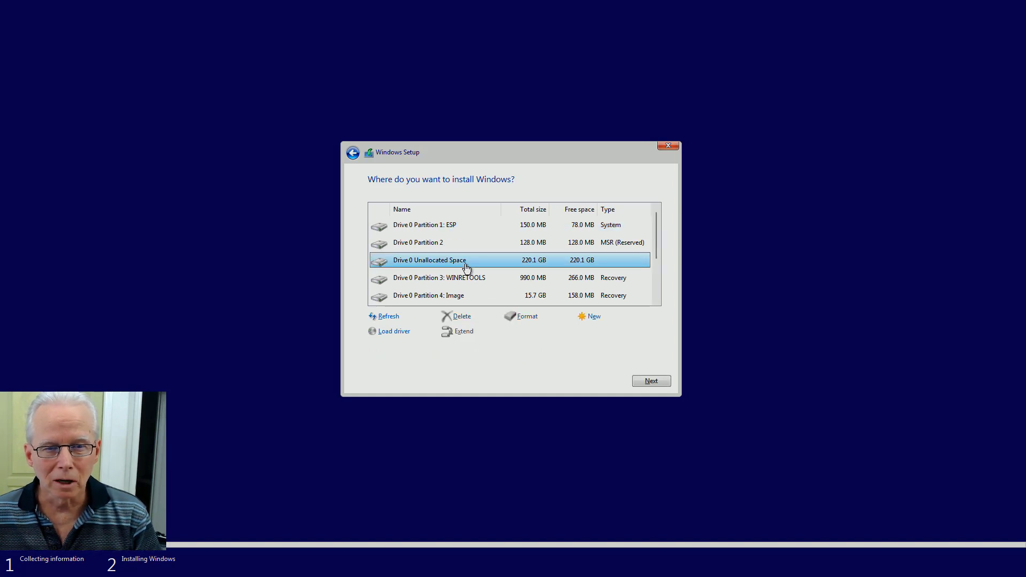
left_click(655, 382)
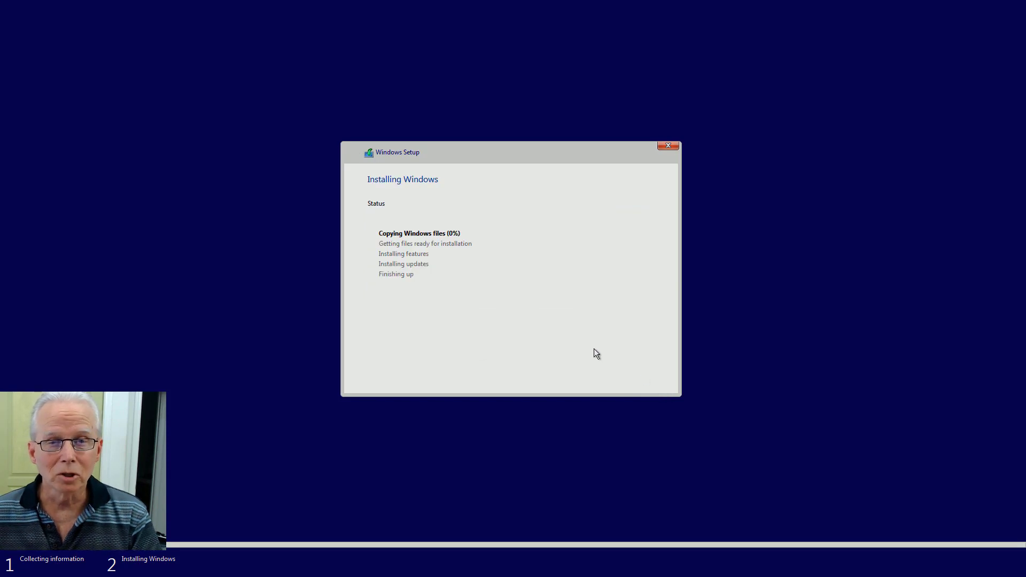
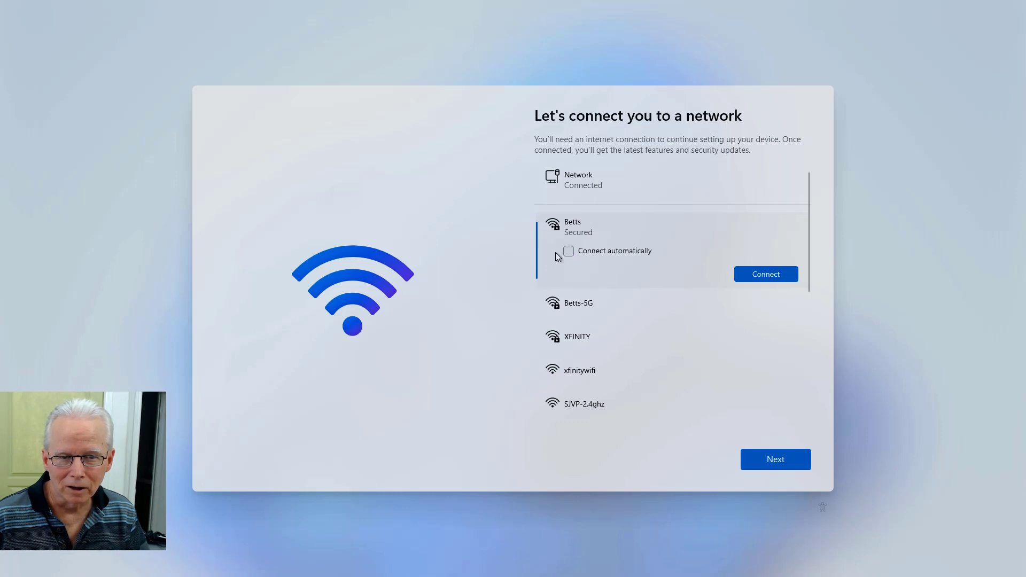
Step: Continue past the network step and let setup finish checking for updates
left_click(767, 462)
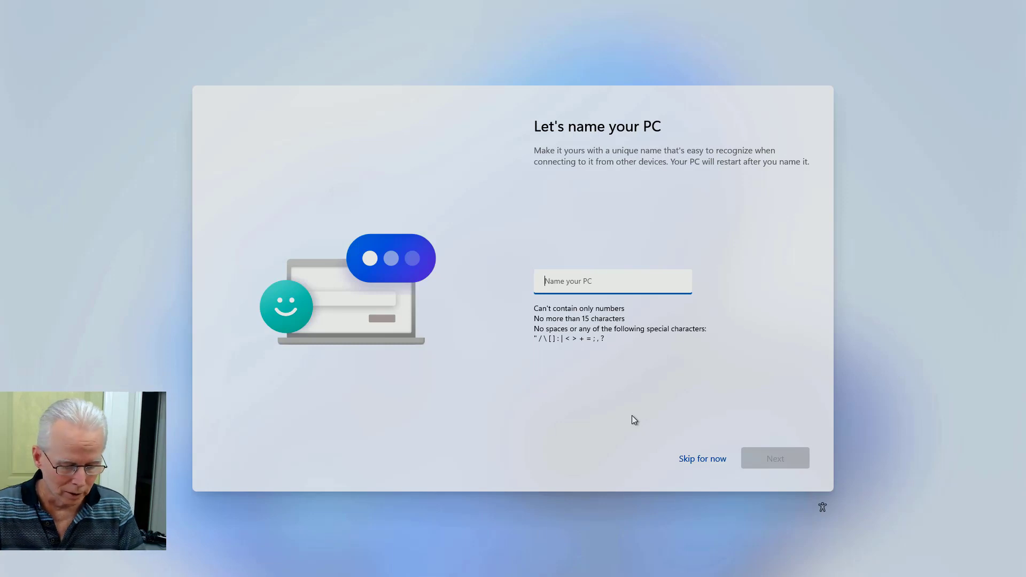
Step: Name the PC UserComp and continue to the Microsoft account step
type("User")
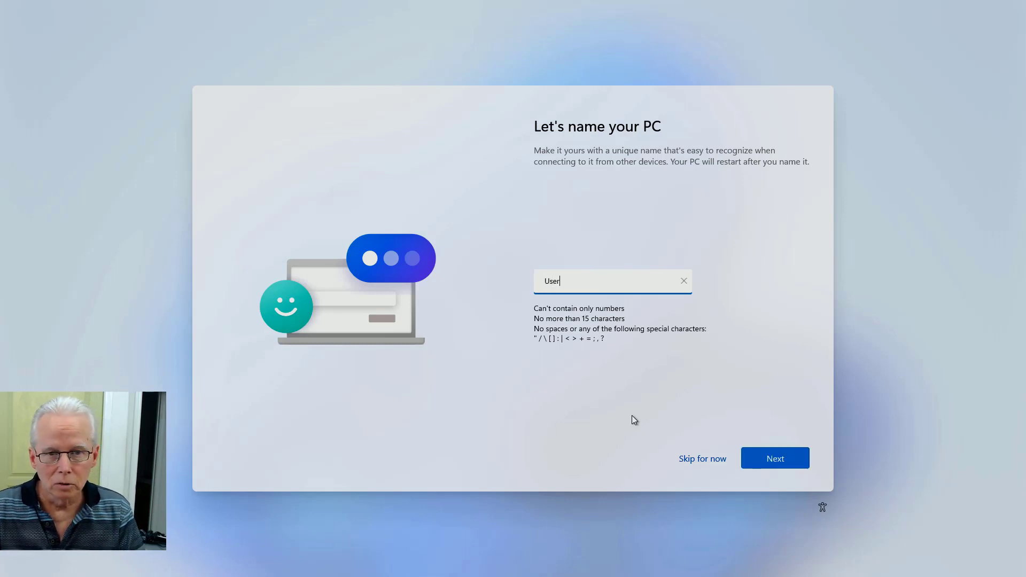
type("Comp")
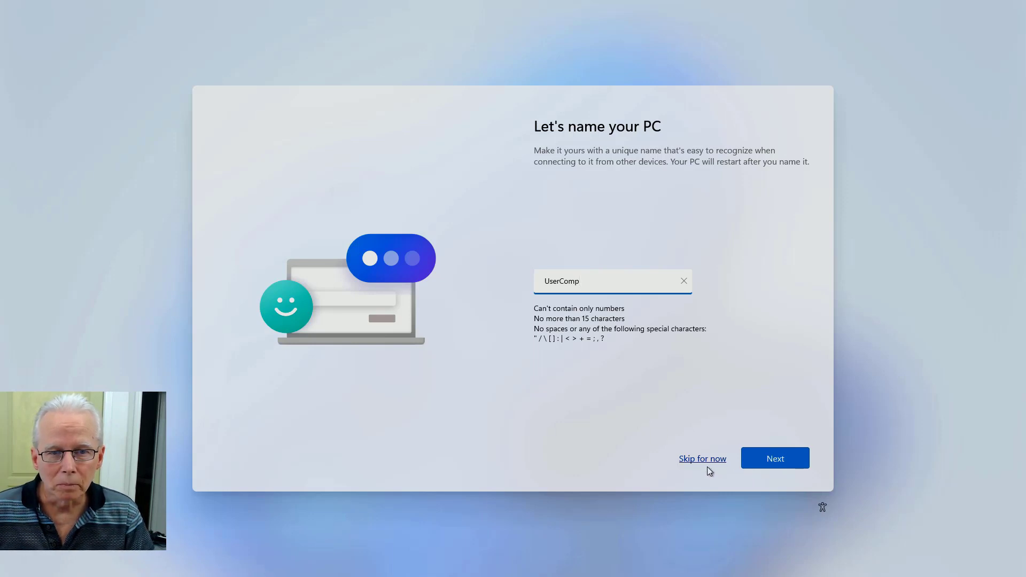
left_click(773, 462)
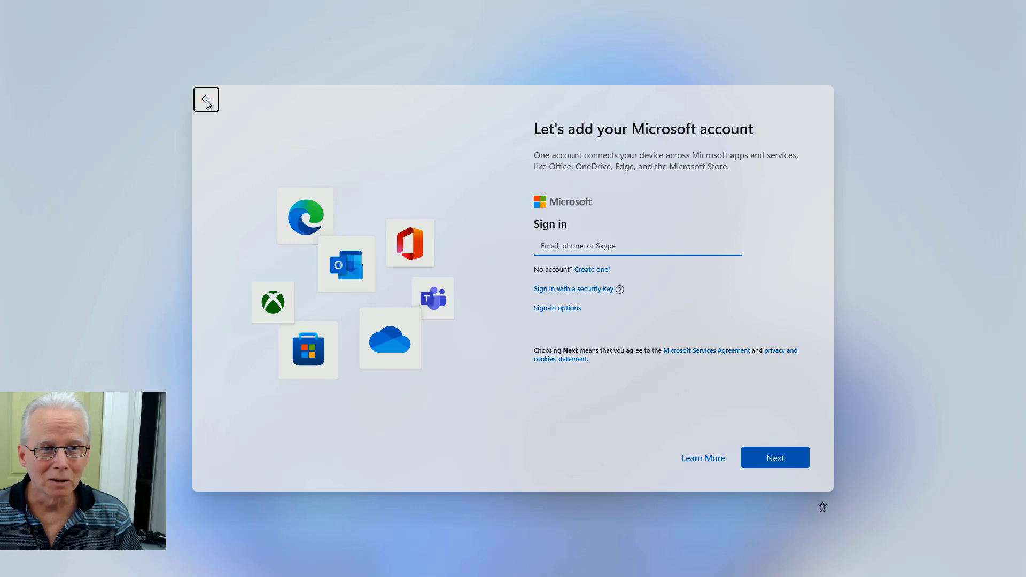
left_click(206, 100)
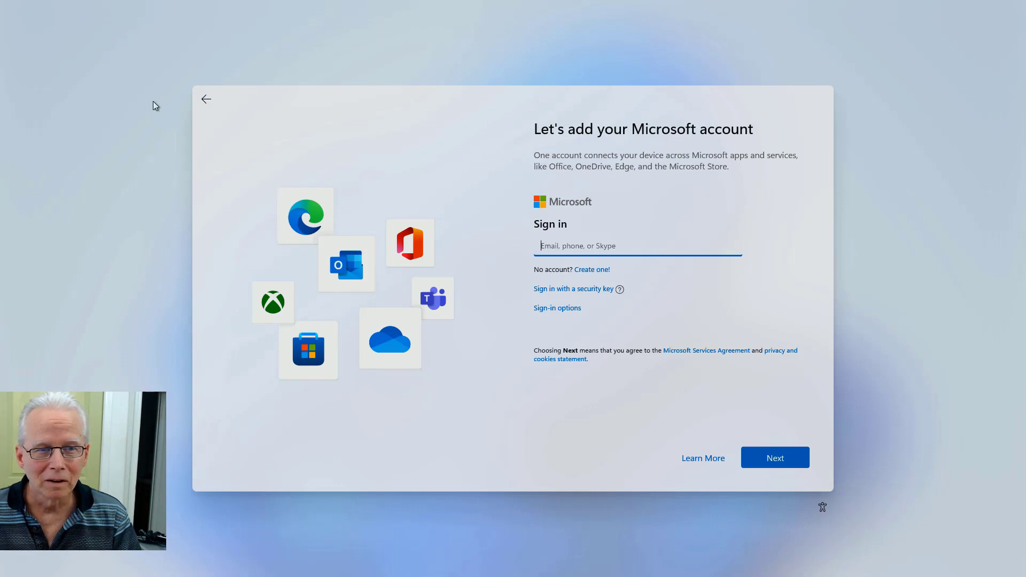
left_click(207, 101)
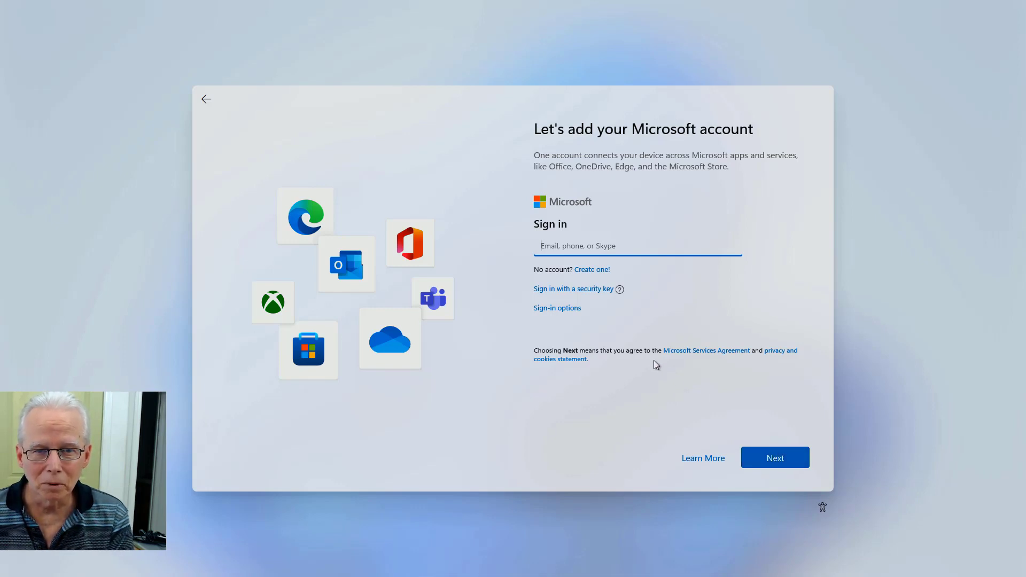
left_click(569, 309)
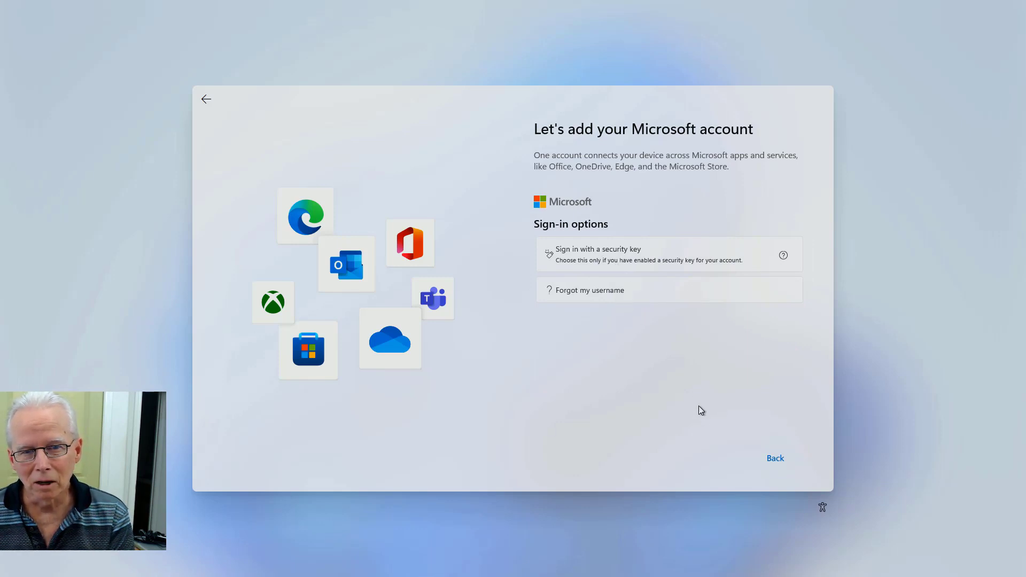
left_click(776, 460)
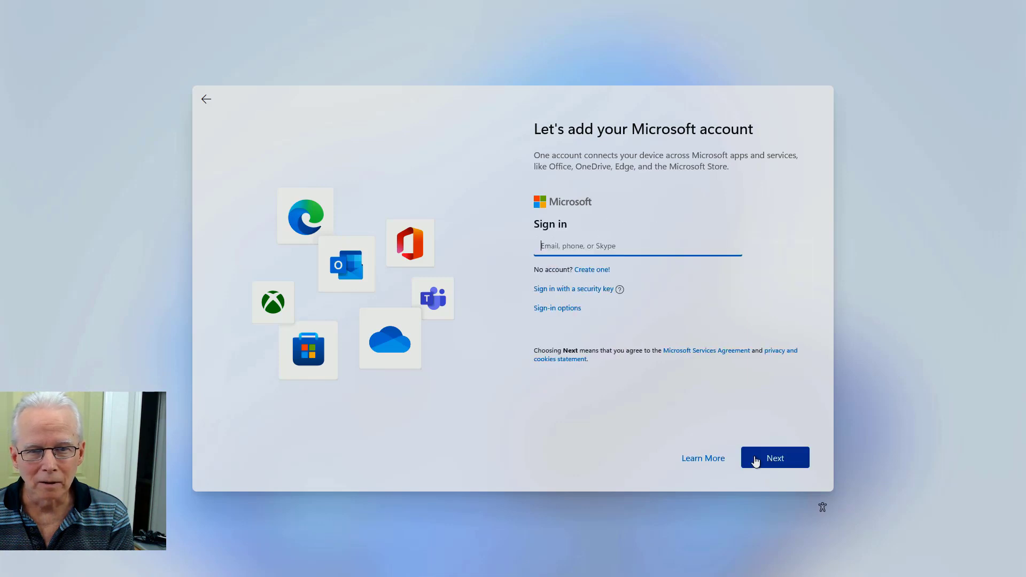
left_click(591, 294)
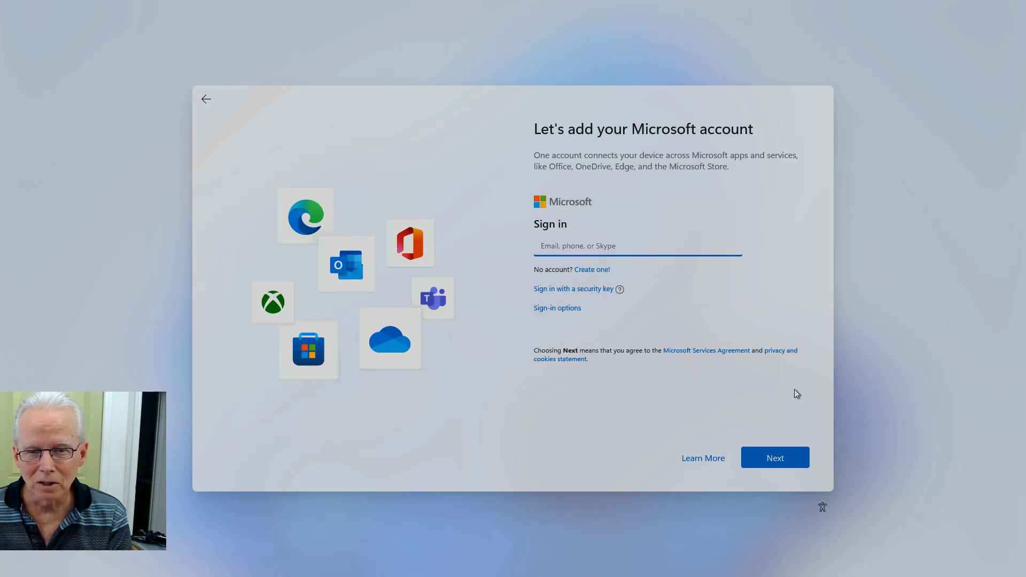
Step: Try continuing with an empty email, then with made-up .com and .net addresses
left_click(773, 460)
left_click(774, 459)
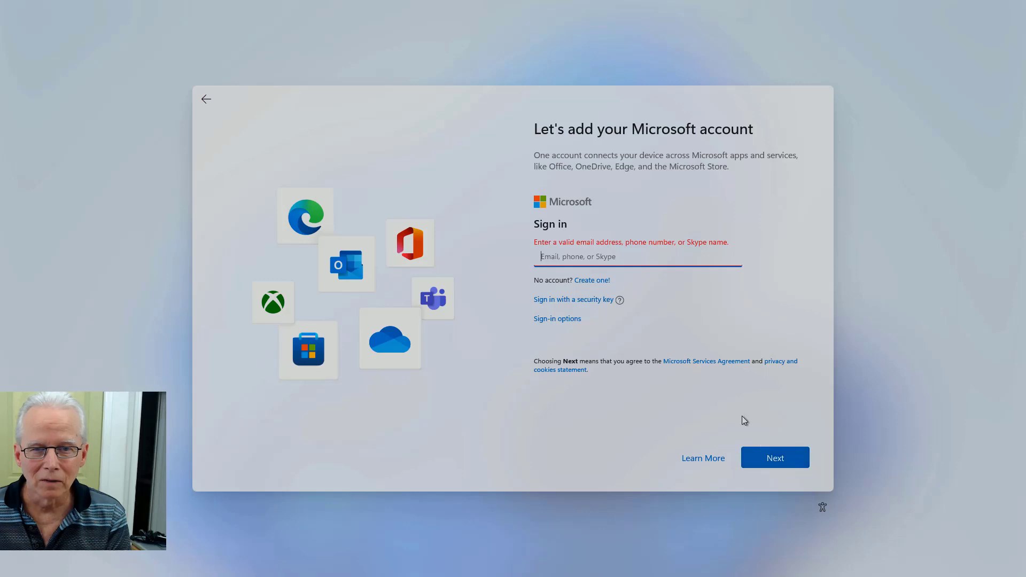
left_click(663, 265)
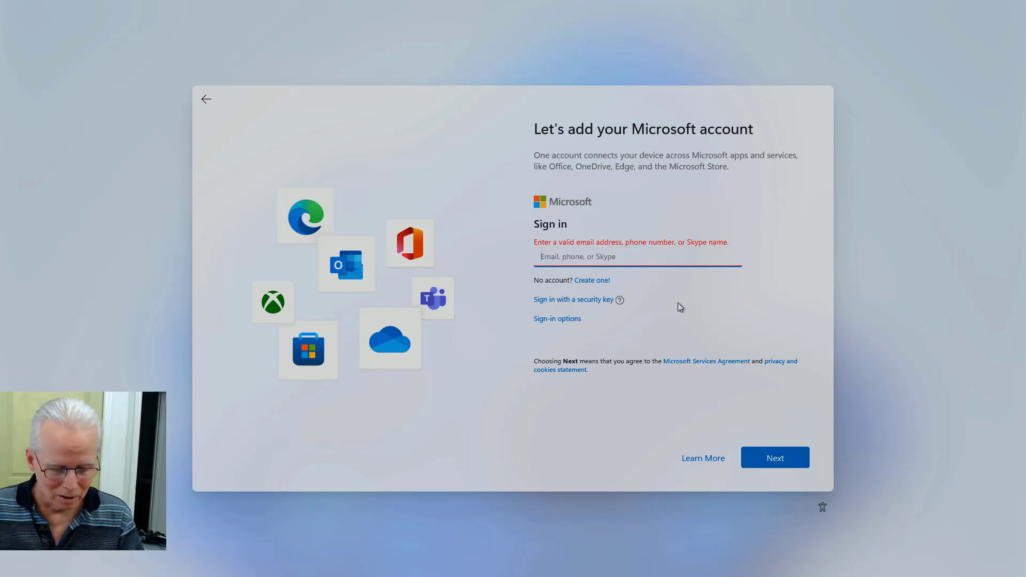
type("skjf")
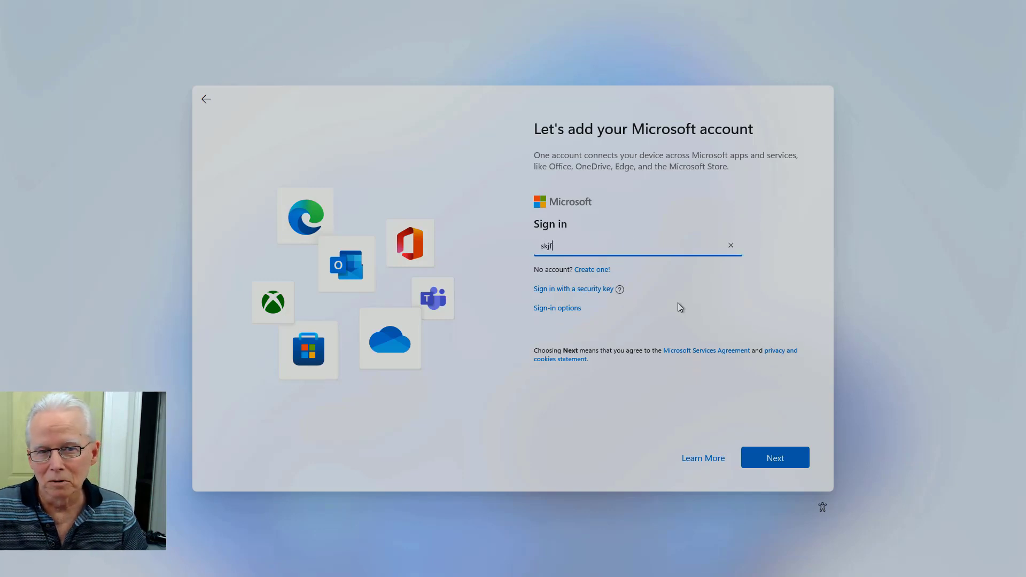
type("lskd@sd")
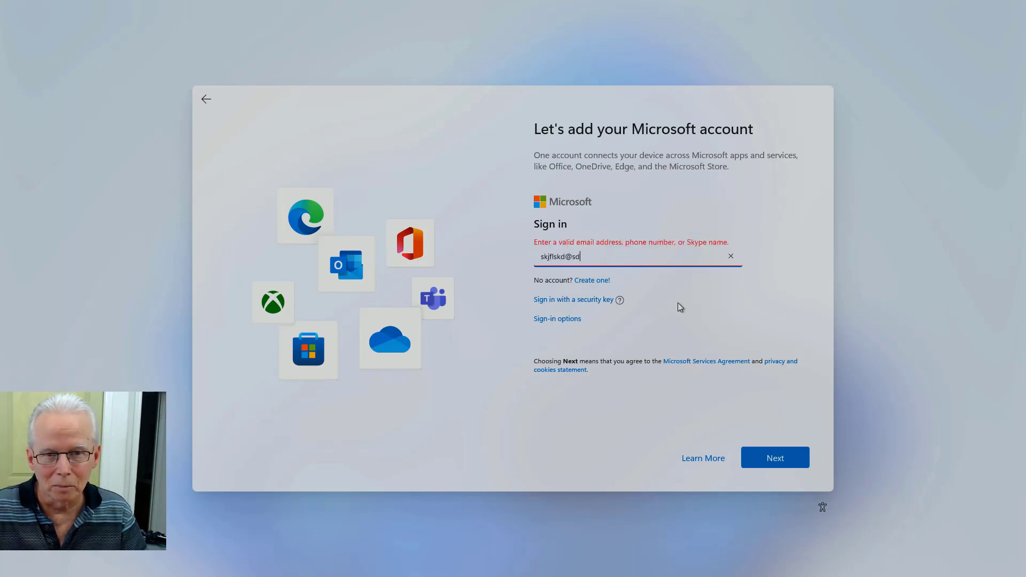
type("fjd.com")
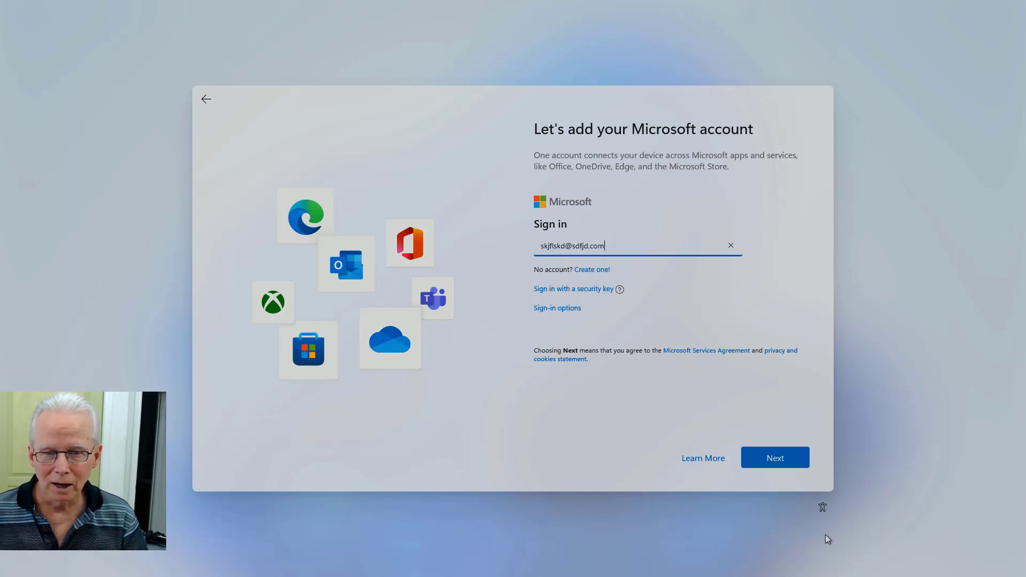
left_click(797, 465)
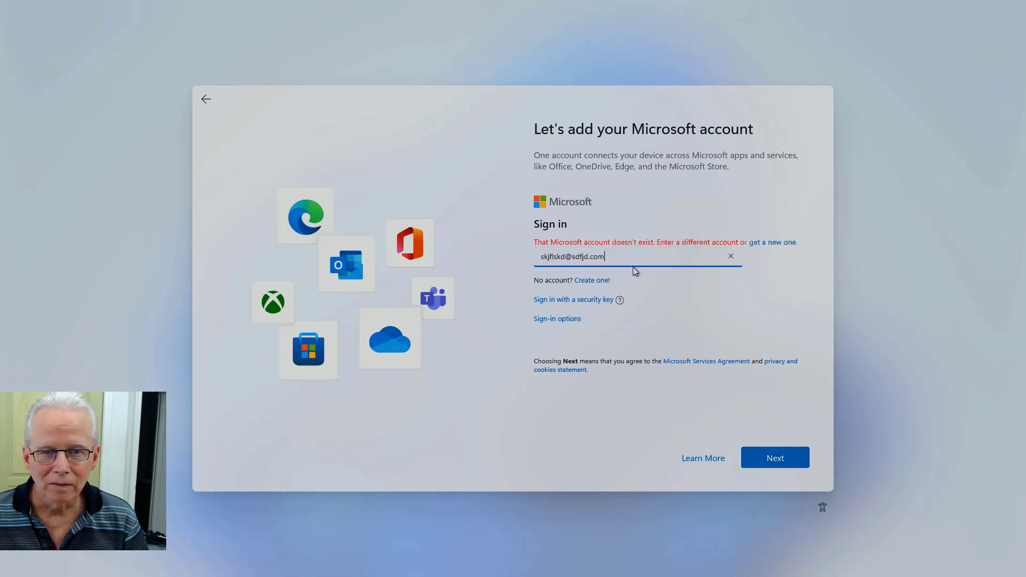
key("BackSpace")
key("BackSpace")
key("BackSpace")
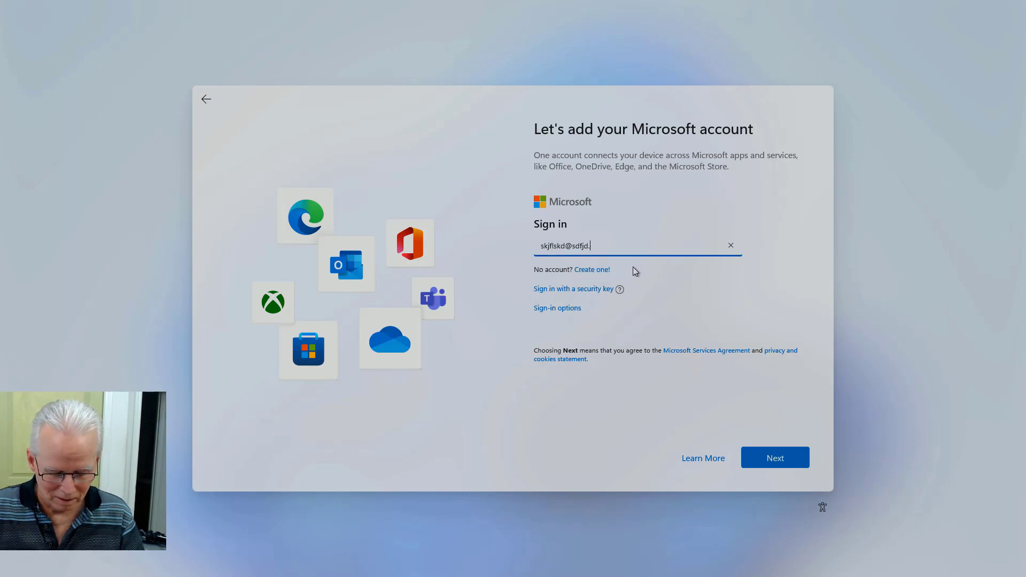
type("net")
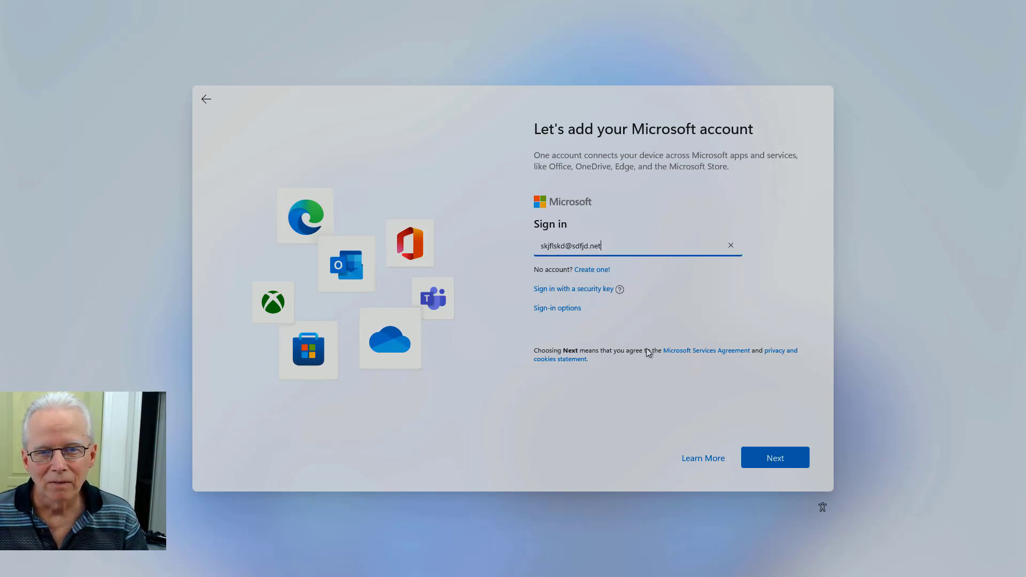
left_click(761, 460)
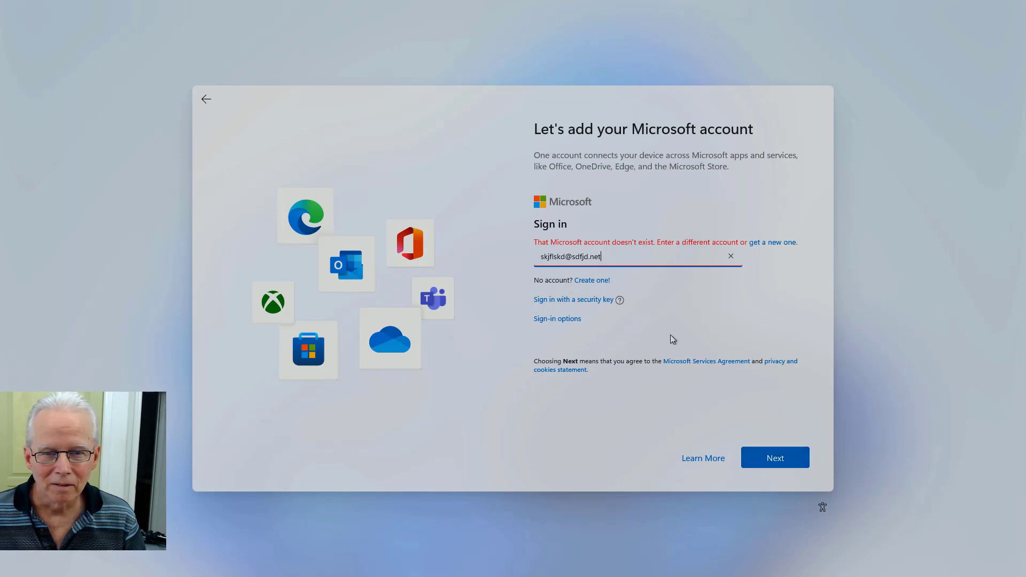
Step: Replace the made-up address with a real account name and submit it
key("BackSpace")
key("BackSpace")
key("BackSpace")
key("BackSpace")
key("BackSpace")
key("BackSpace")
key("BackSpace")
key("BackSpace")
key("BackSpace")
key("BackSpace")
key("BackSpace")
key("BackSpace")
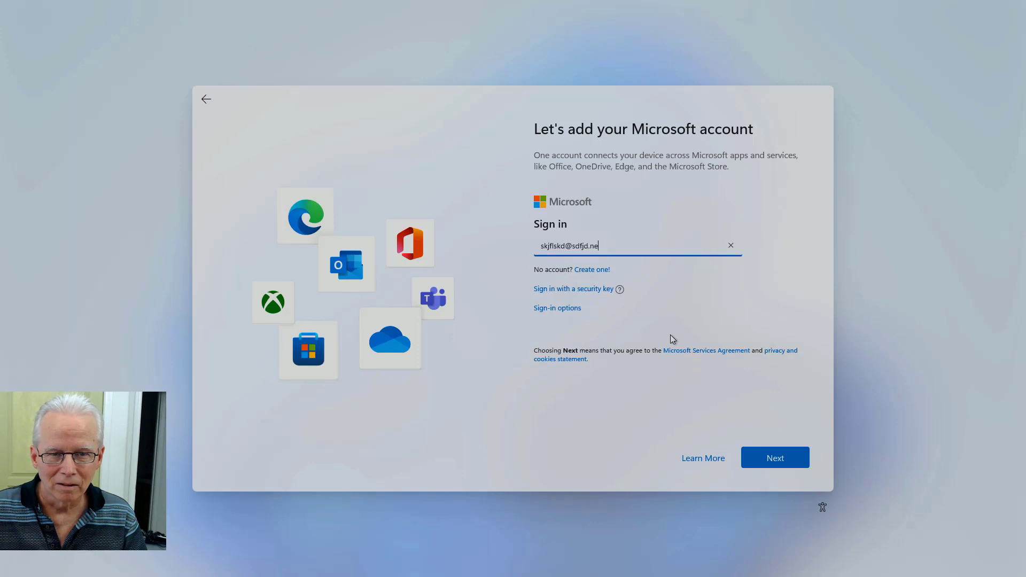
key("BackSpace")
key("BackSpace")
key("BackSpace")
key("BackSpace")
key("BackSpace")
key("BackSpace")
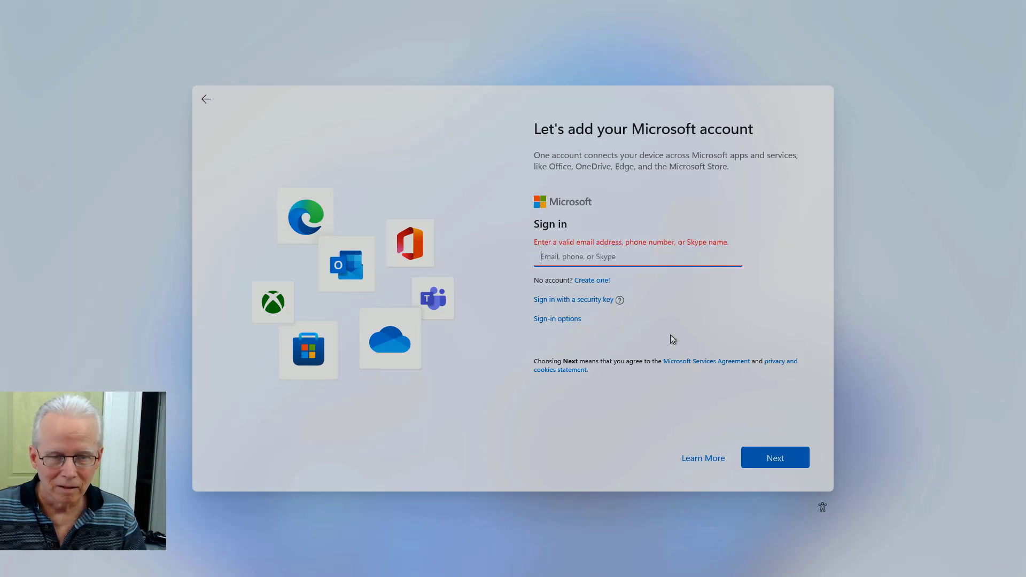
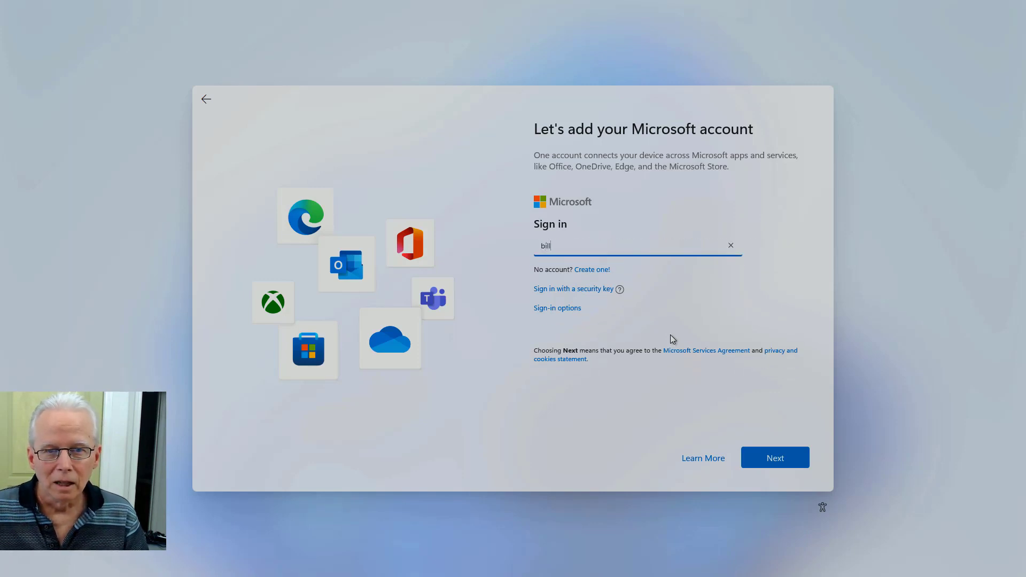
left_click(793, 462)
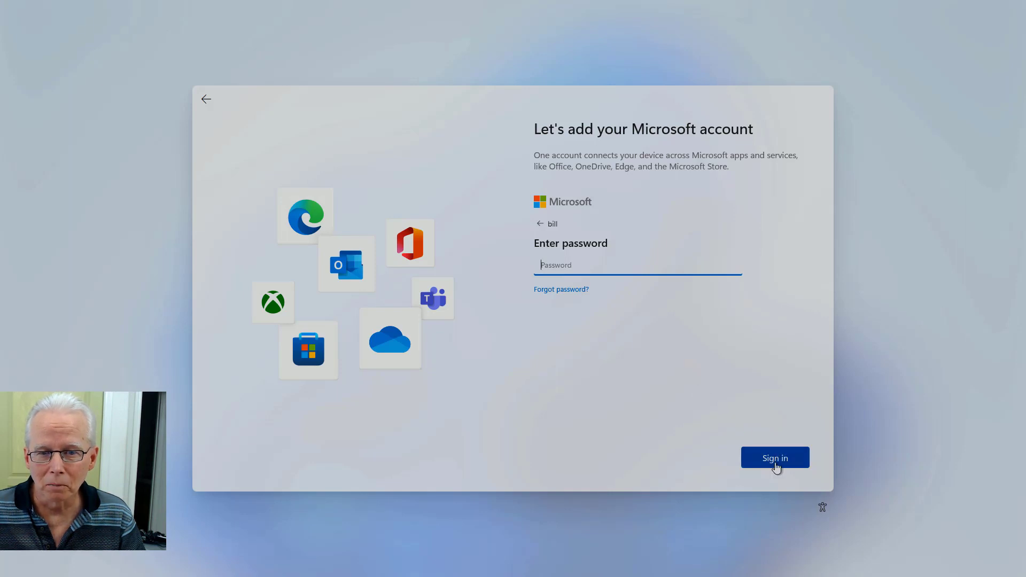
Step: Enter the account password, reveal it, and sign in, triggering the temporarily-locked error
left_click(775, 460)
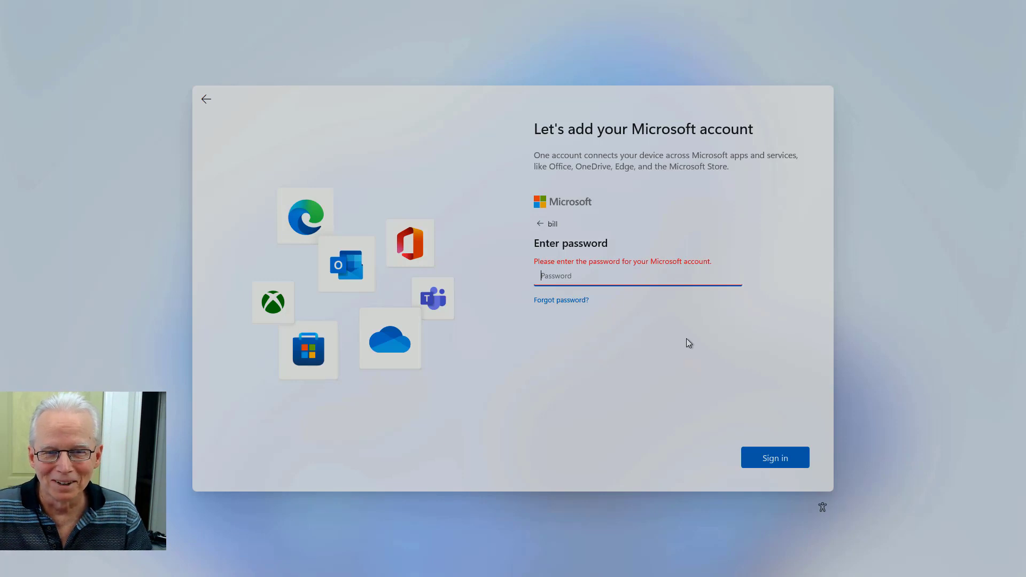
type("••••••")
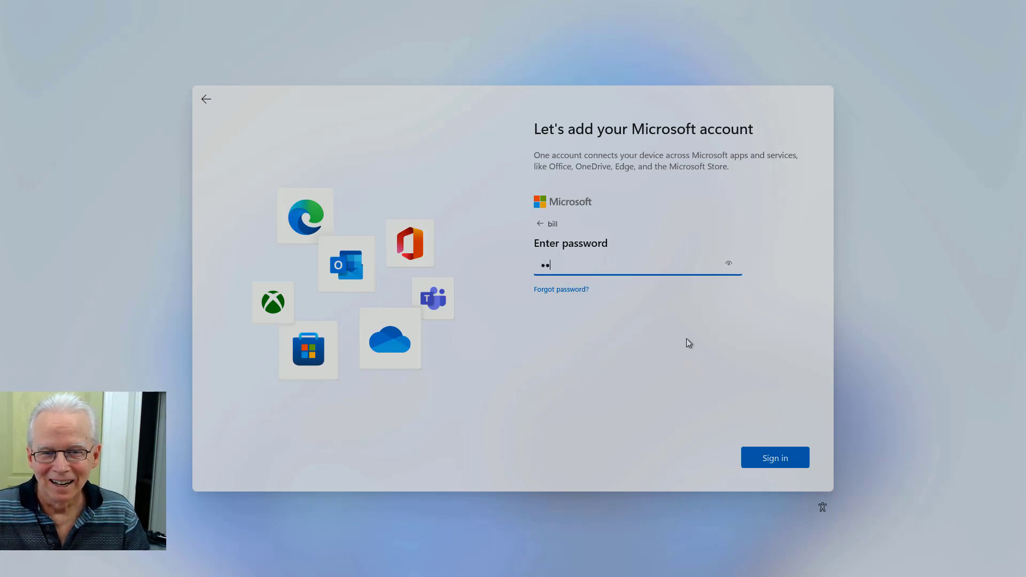
type("•••••")
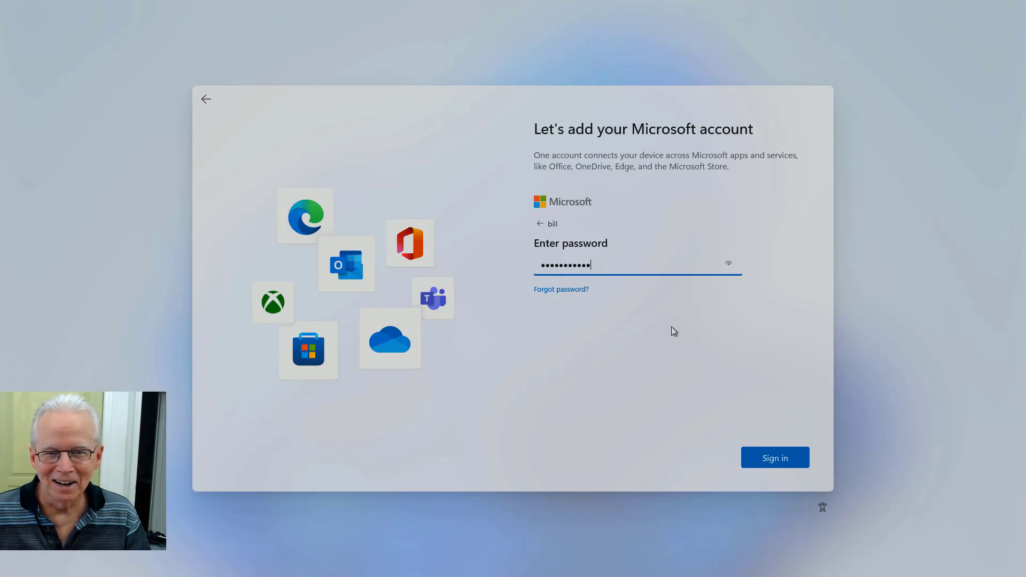
left_click(729, 265)
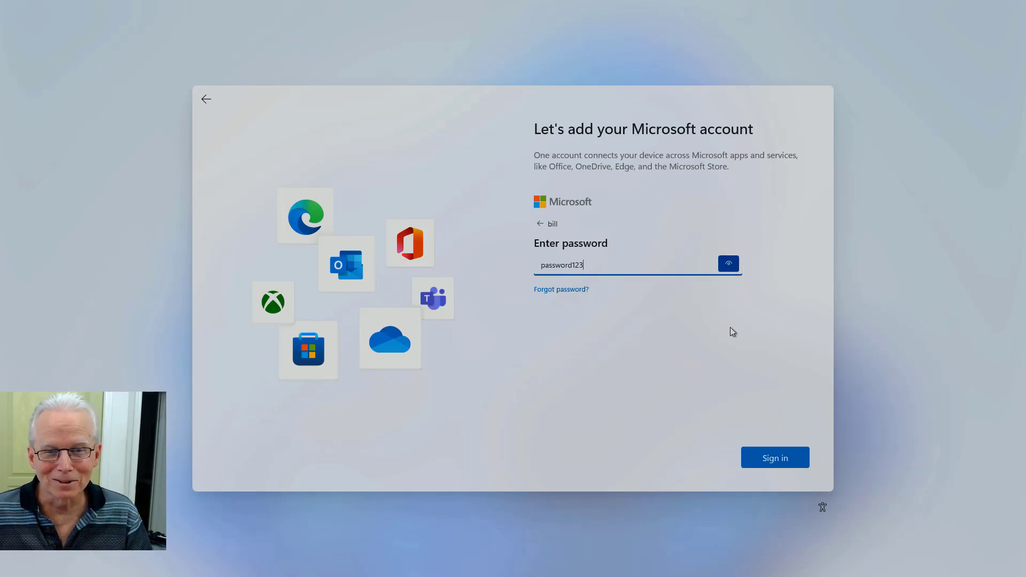
left_click(769, 462)
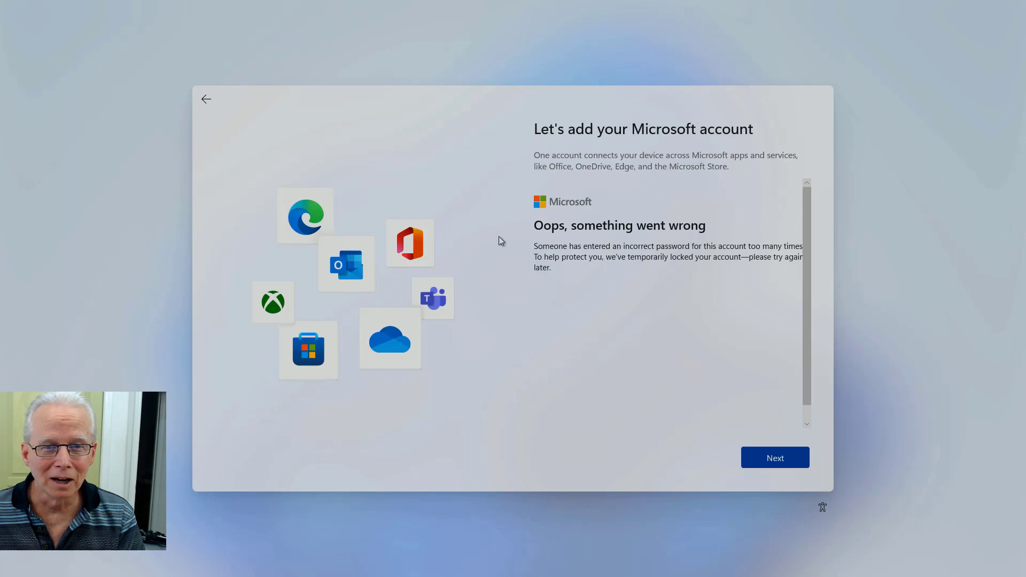
Step: Dismiss the lock error and open the Learn More explanation of Microsoft accounts
left_click(208, 105)
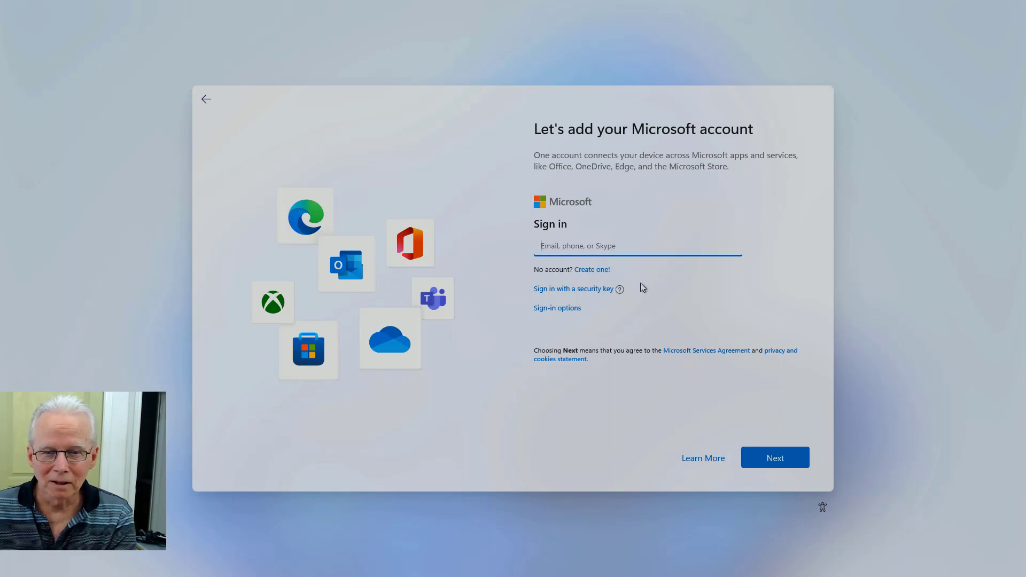
left_click(701, 459)
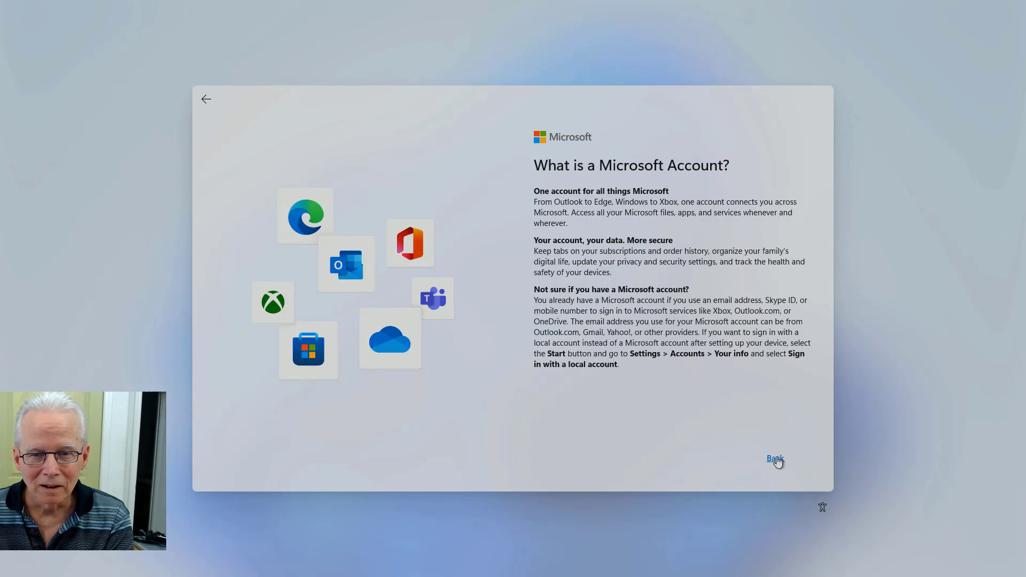
Step: Return from the Microsoft account explanation to the sign-in form
left_click(777, 461)
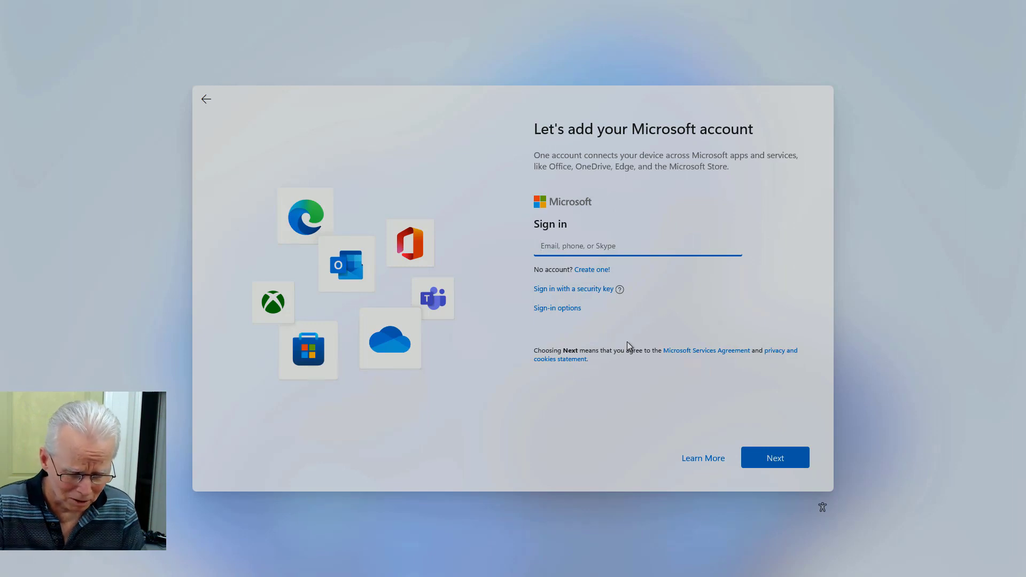
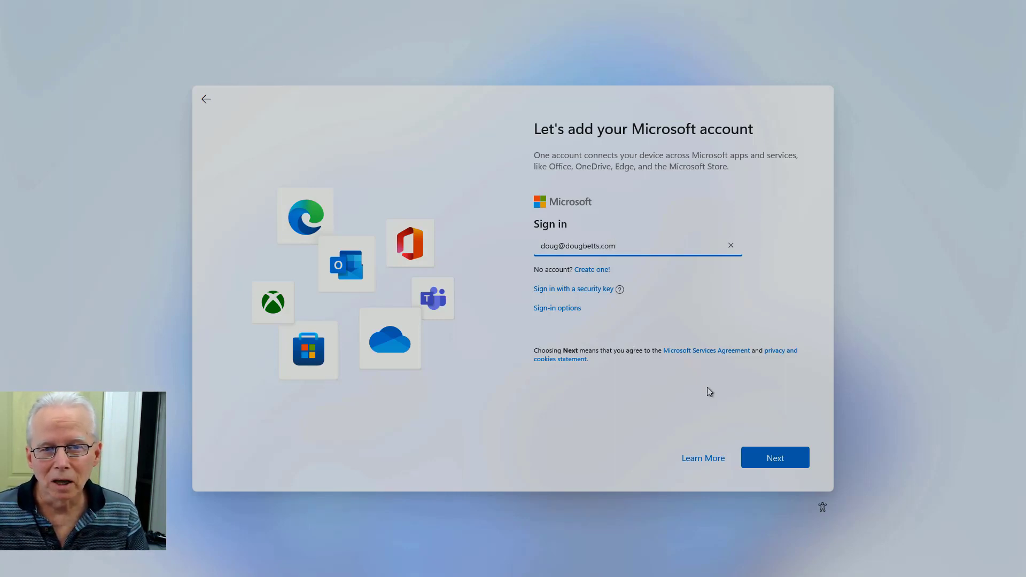
Step: Sign in with the Microsoft account's e-mail address and its password
left_click(761, 458)
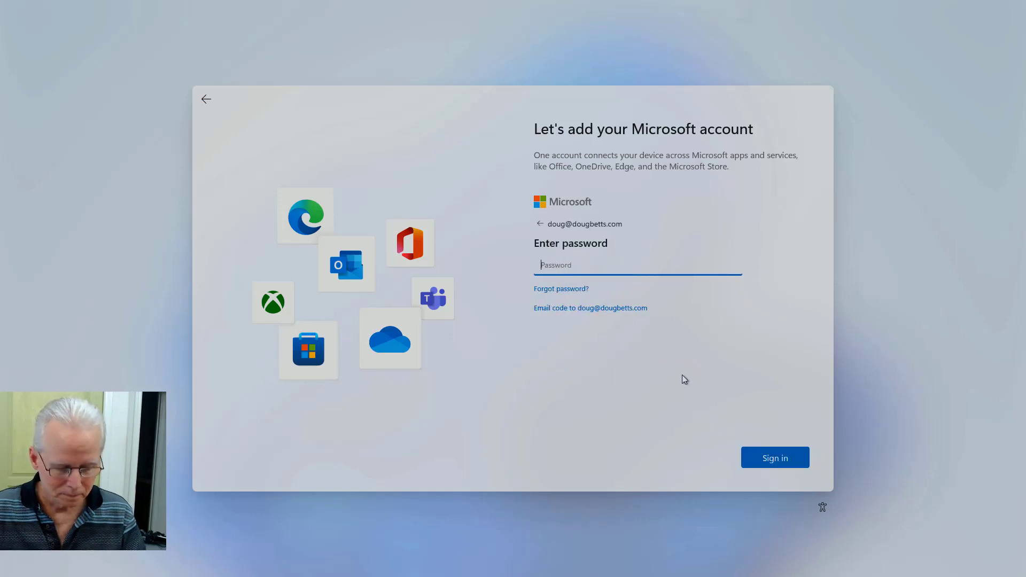
type("***")
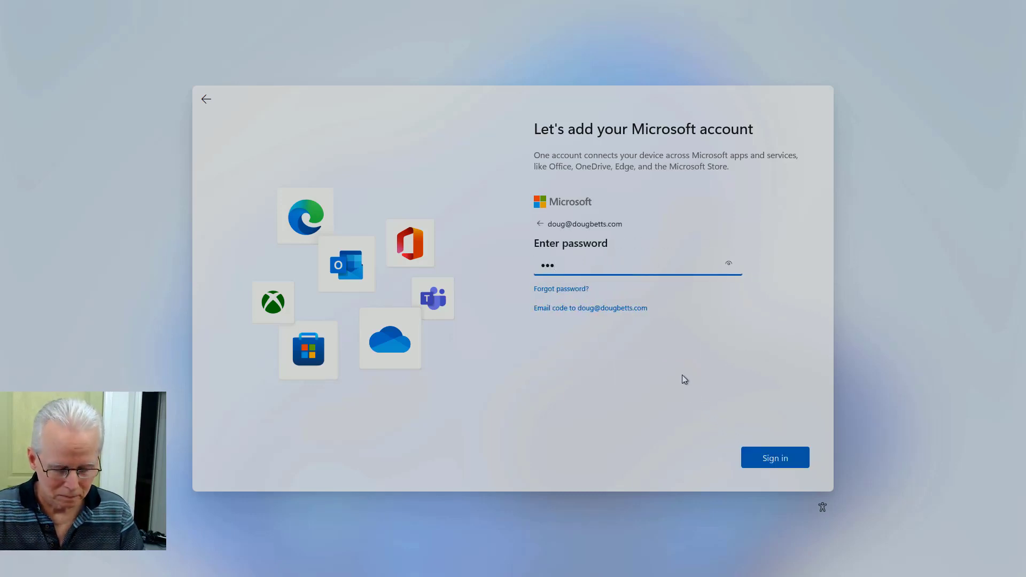
type("*****")
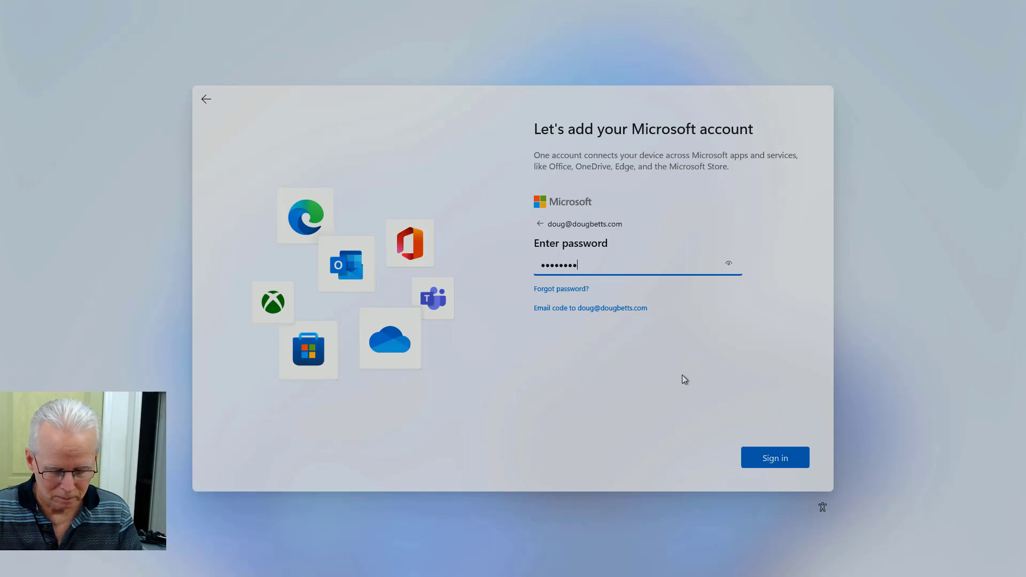
type("***")
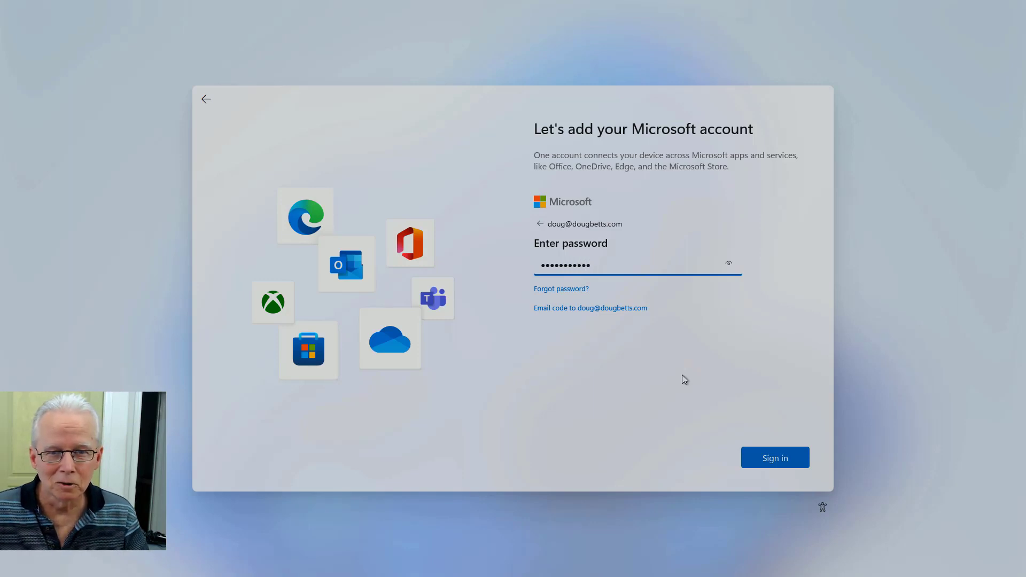
left_click(763, 460)
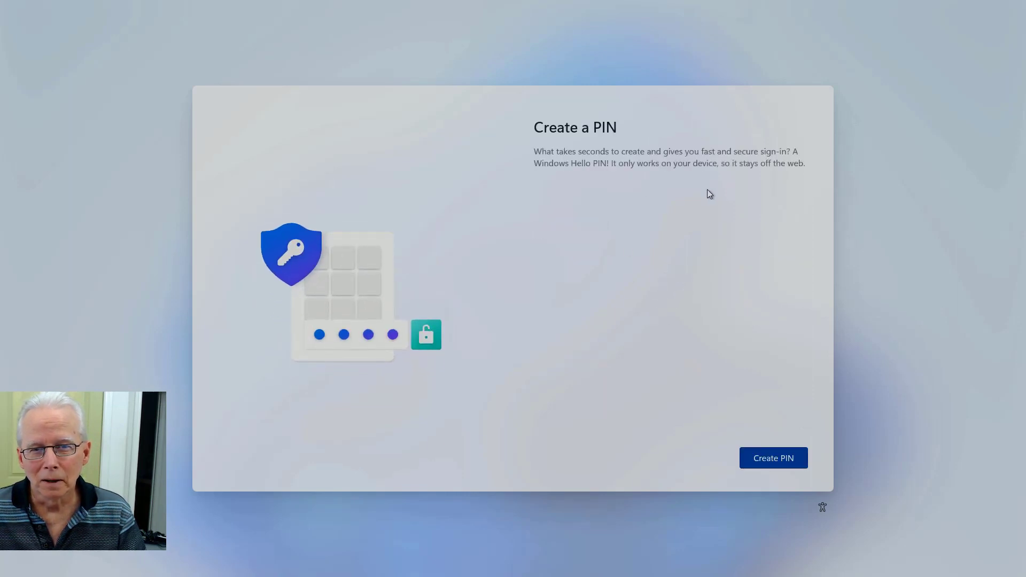
Step: Enable letters and symbols, enter the new PIN in both fields, and reveal the confirmation
left_click(774, 459)
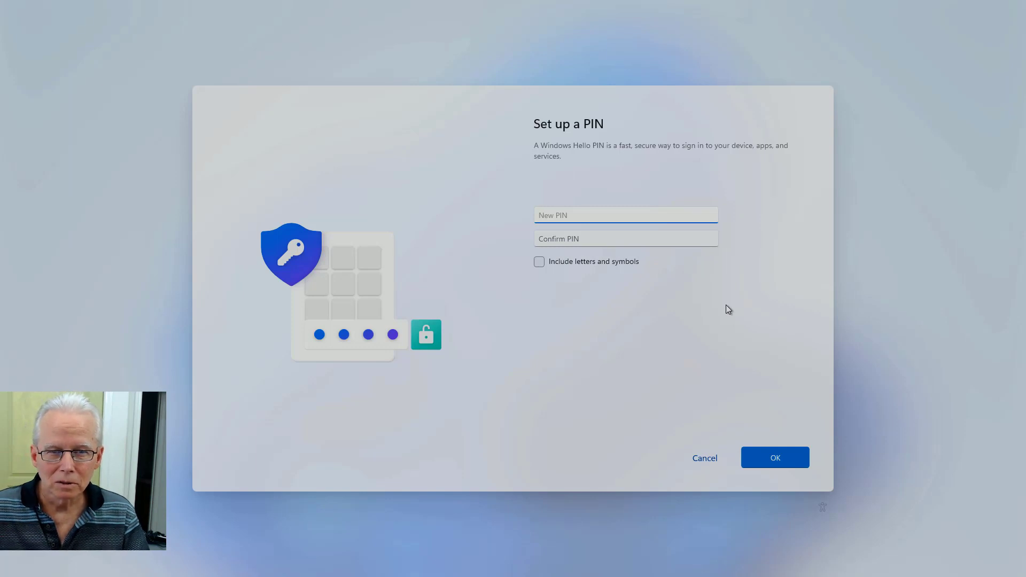
type("1")
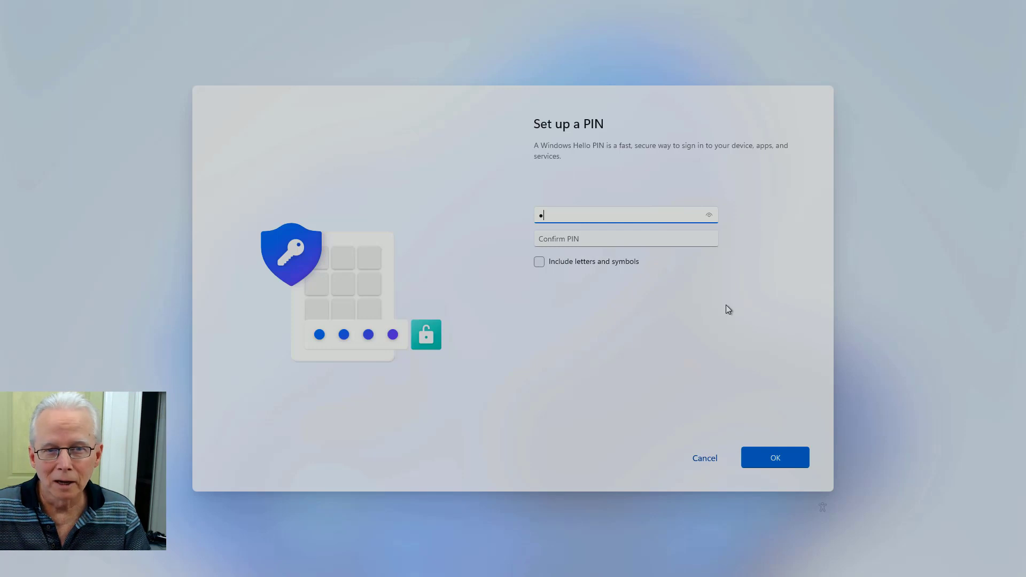
key("BackSpace")
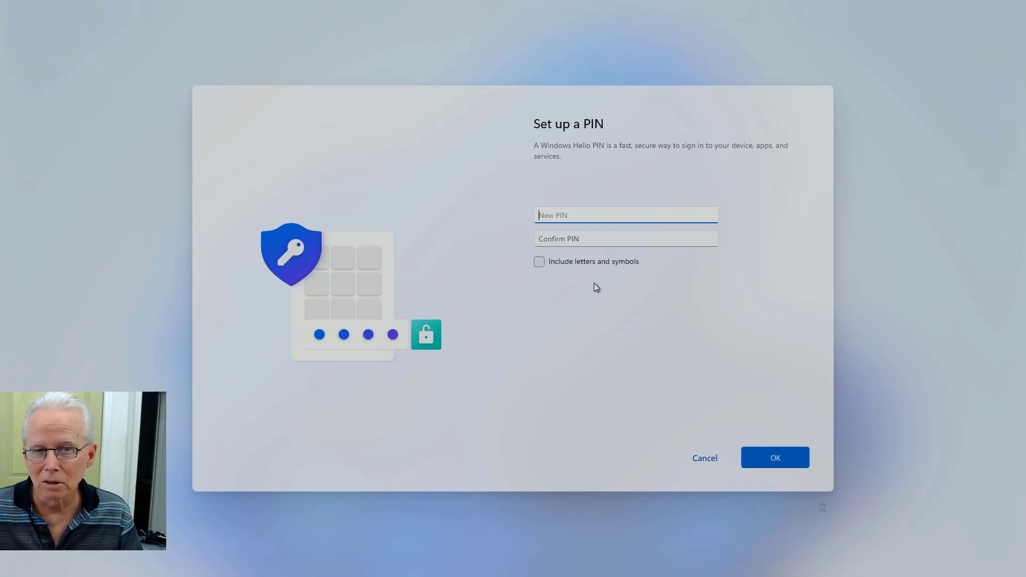
left_click(539, 263)
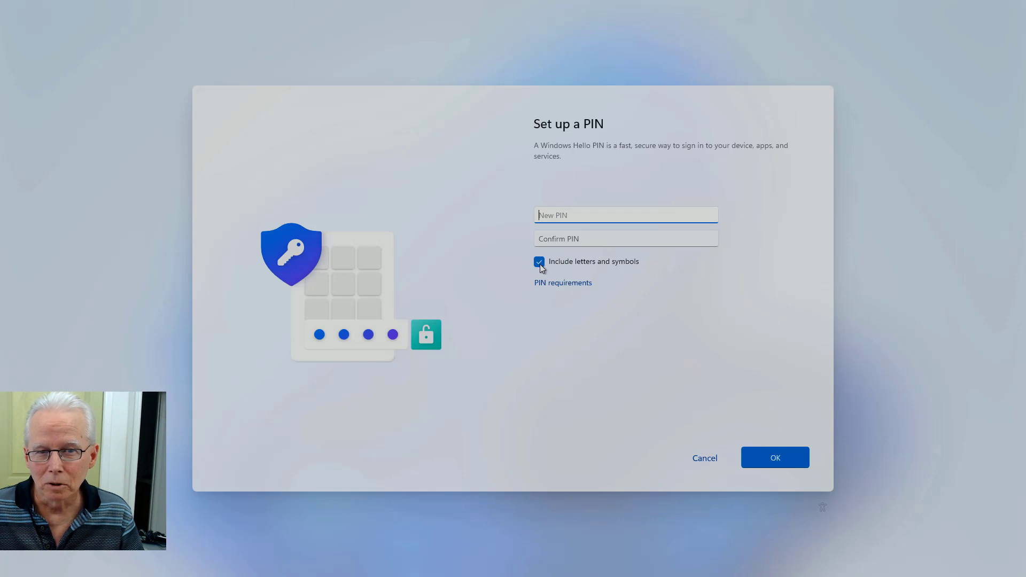
type("1")
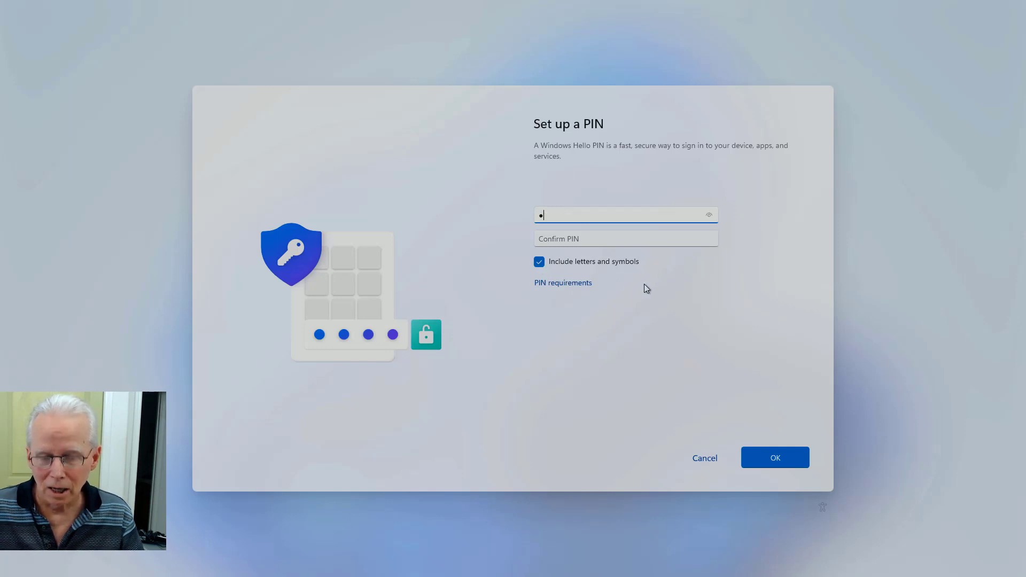
key("BackSpace")
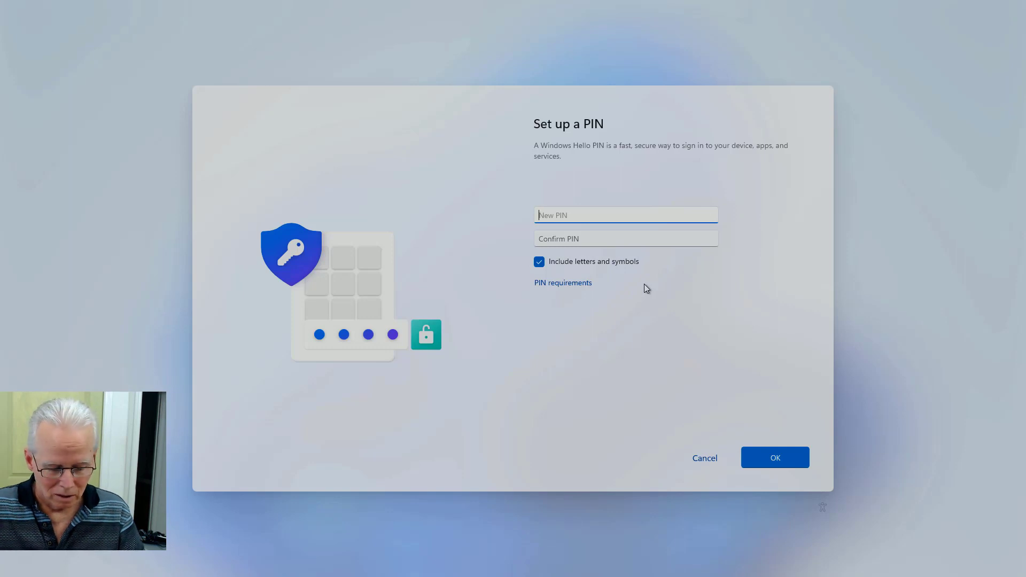
type("1234")
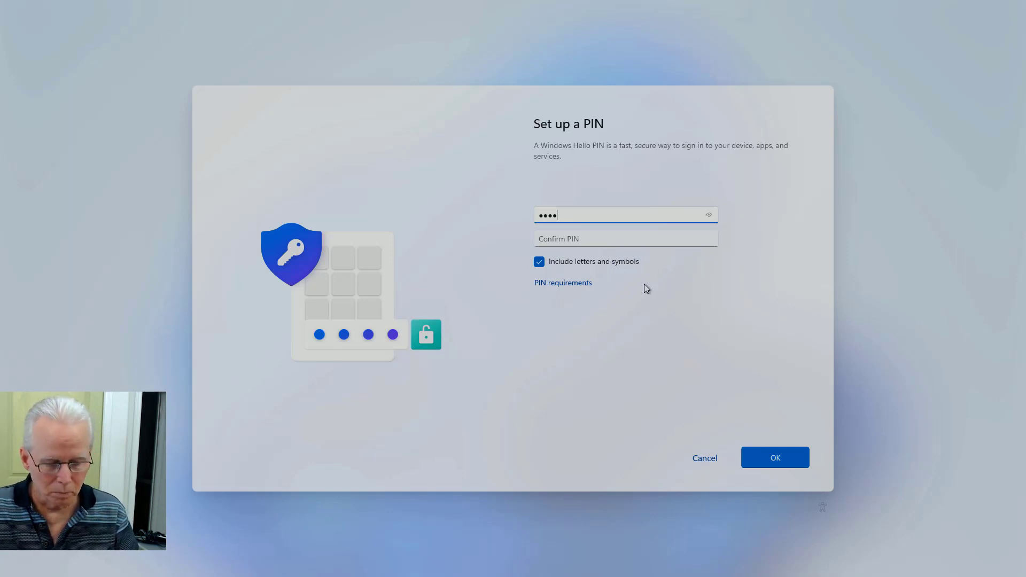
key("Tab")
type("1234")
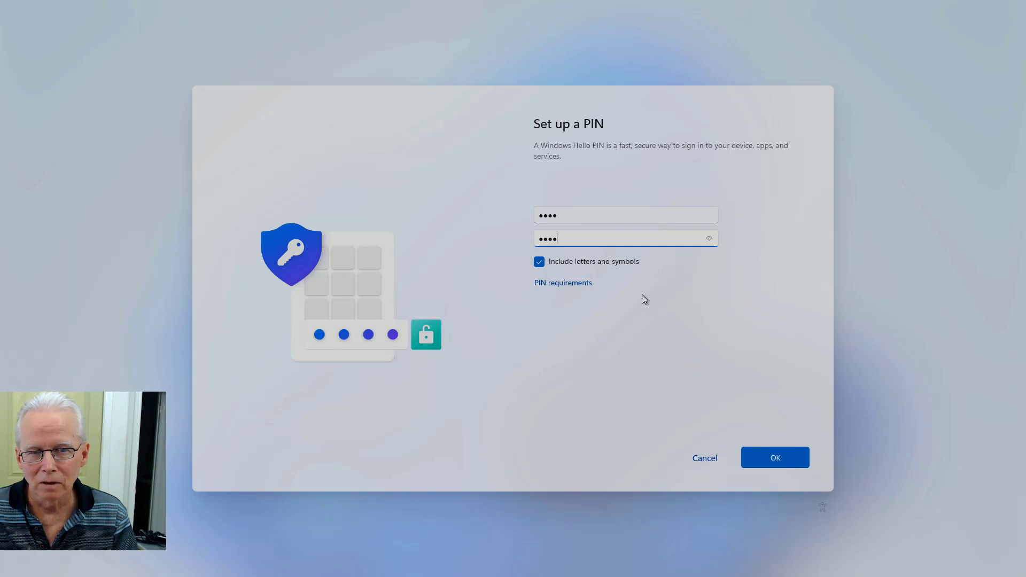
left_click(711, 238)
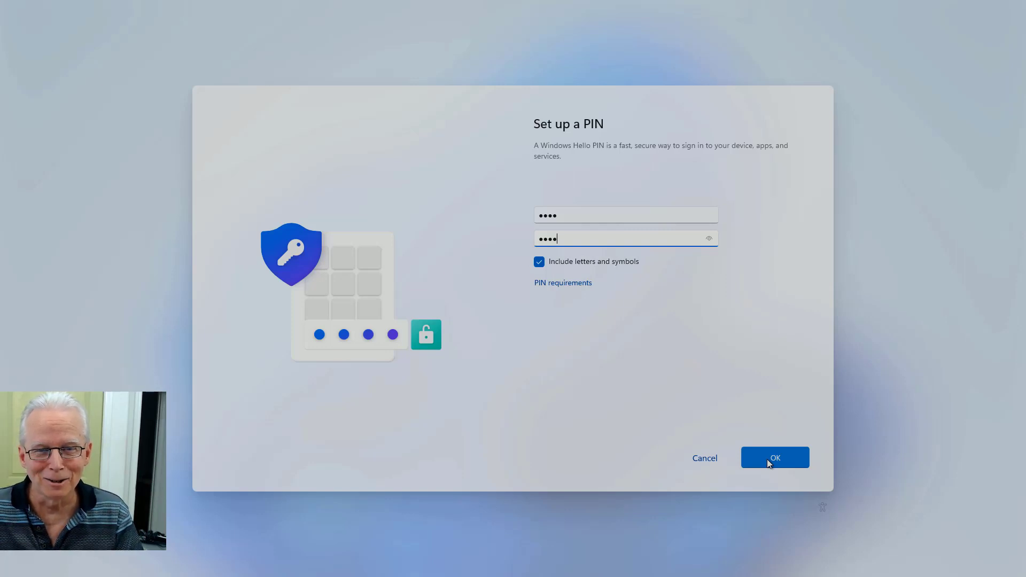
Step: View the PIN requirements, then confirm the PIN with OK
left_click(588, 286)
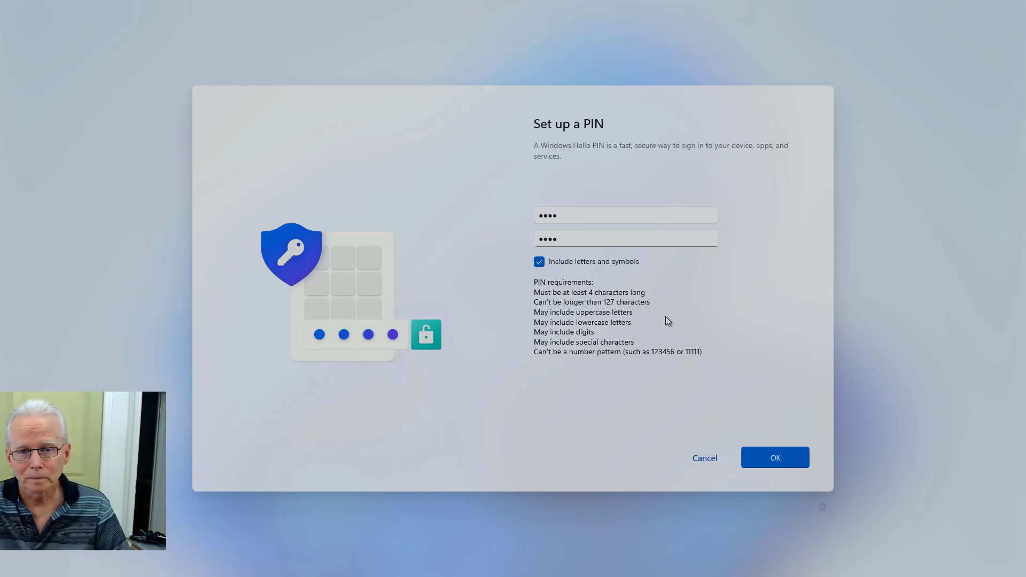
left_click(769, 461)
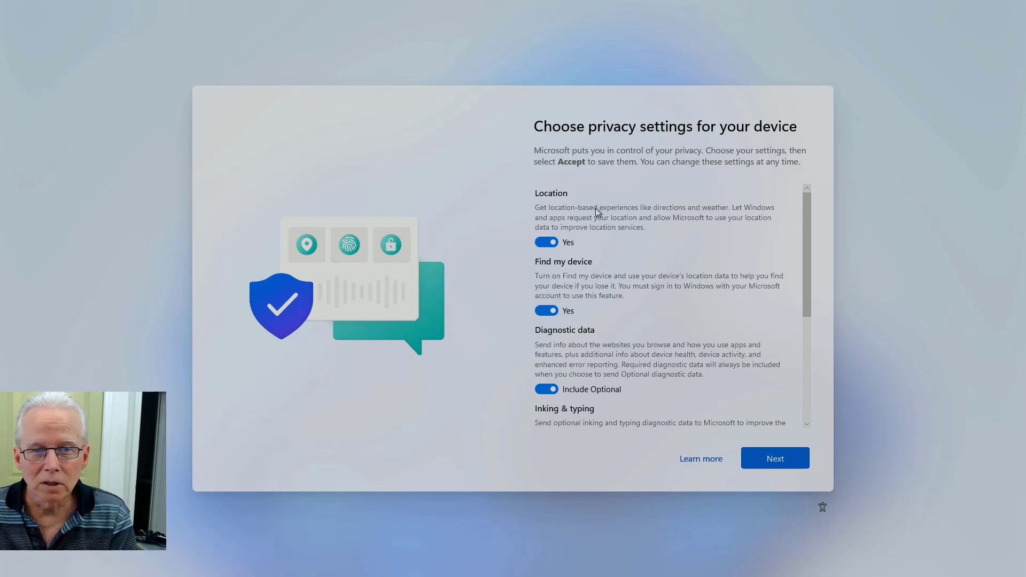
Step: Switch off Find my device and Inking & typing, set diagnostics to Required only, and accept
scroll(552, 310, "down", 1)
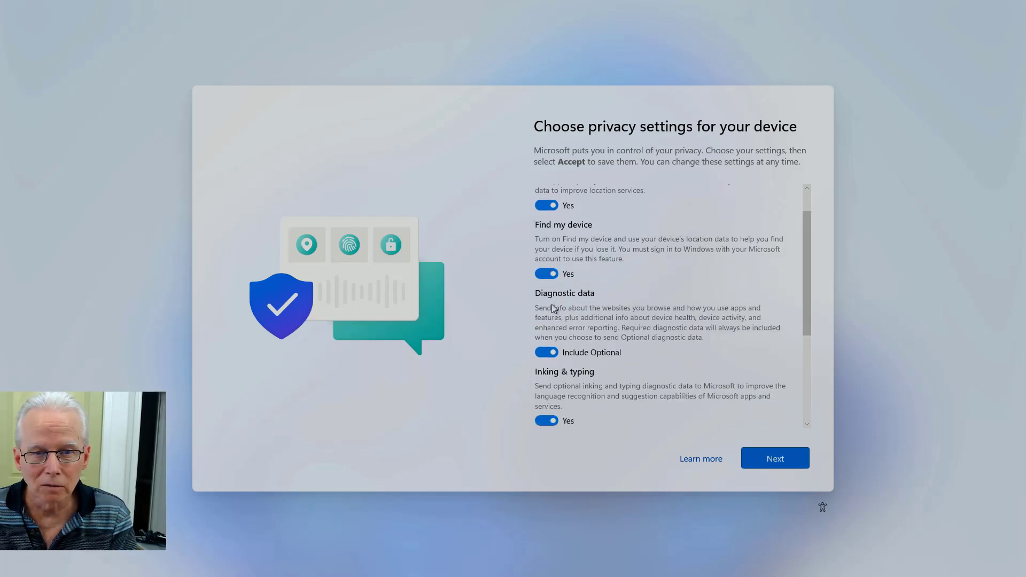
left_click(547, 274)
scroll(548, 289, "down", 1)
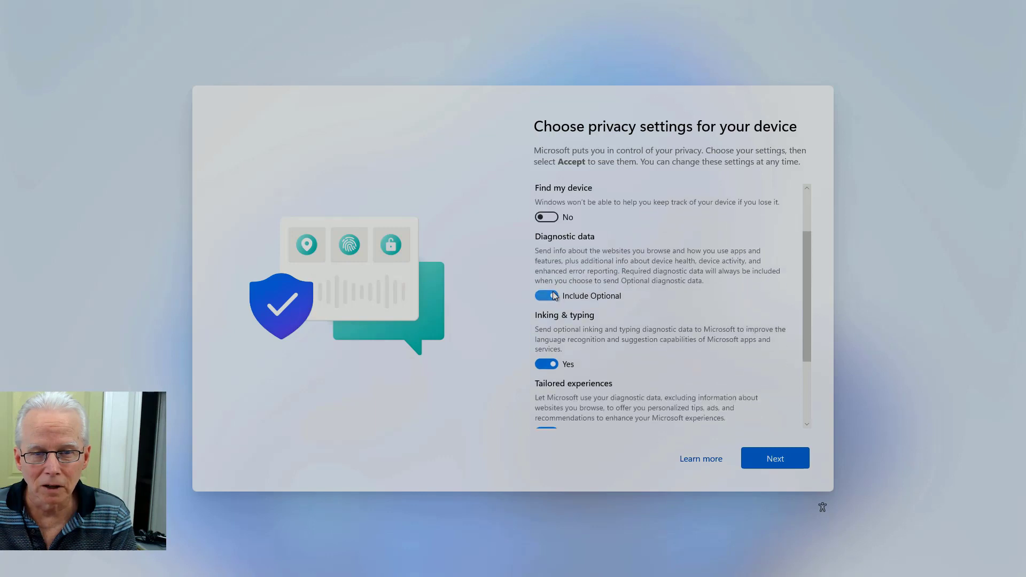
left_click(545, 296)
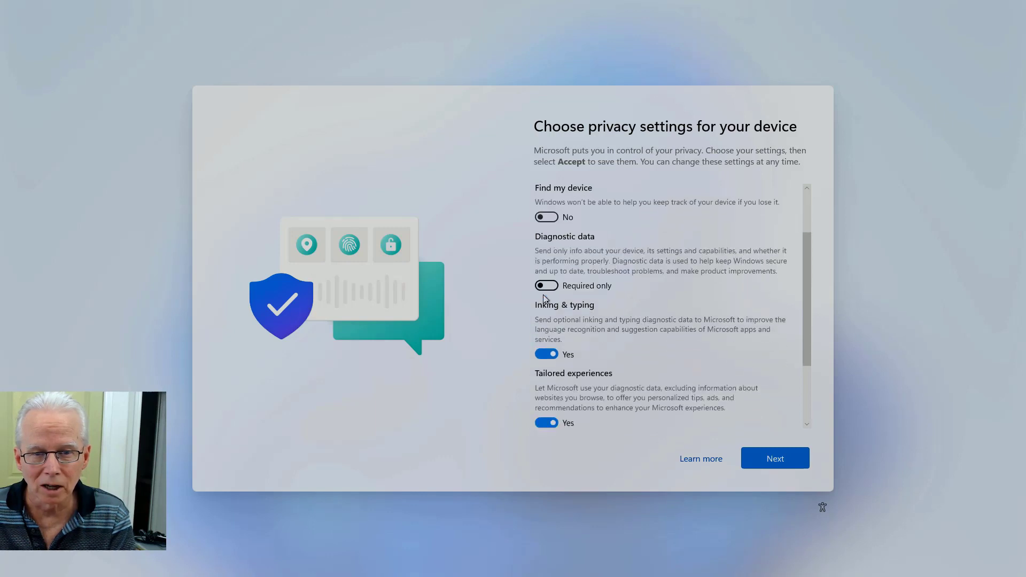
scroll(611, 307, "down", 1)
scroll(613, 314, "down", 1)
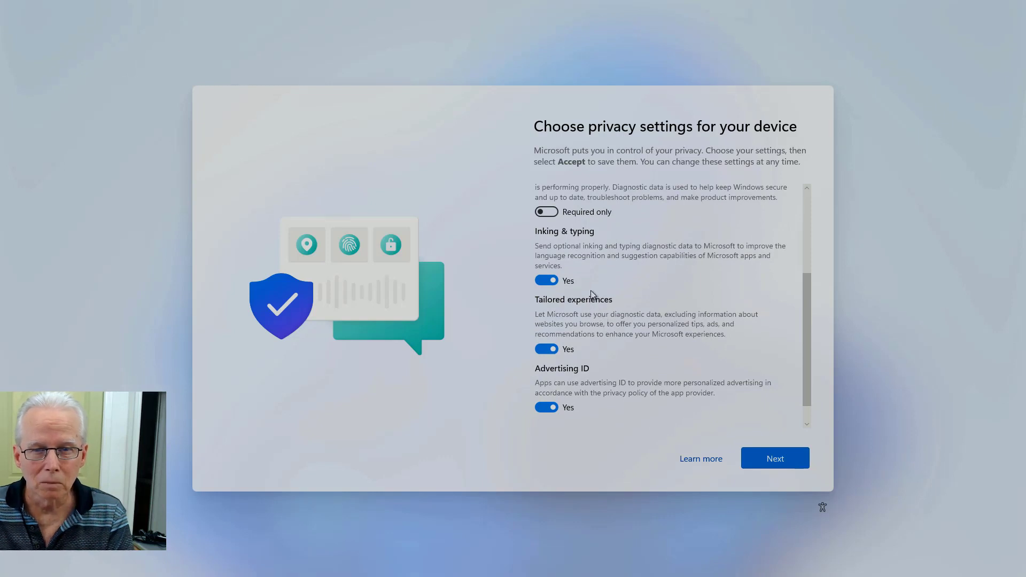
left_click(555, 281)
scroll(592, 288, "down", 1)
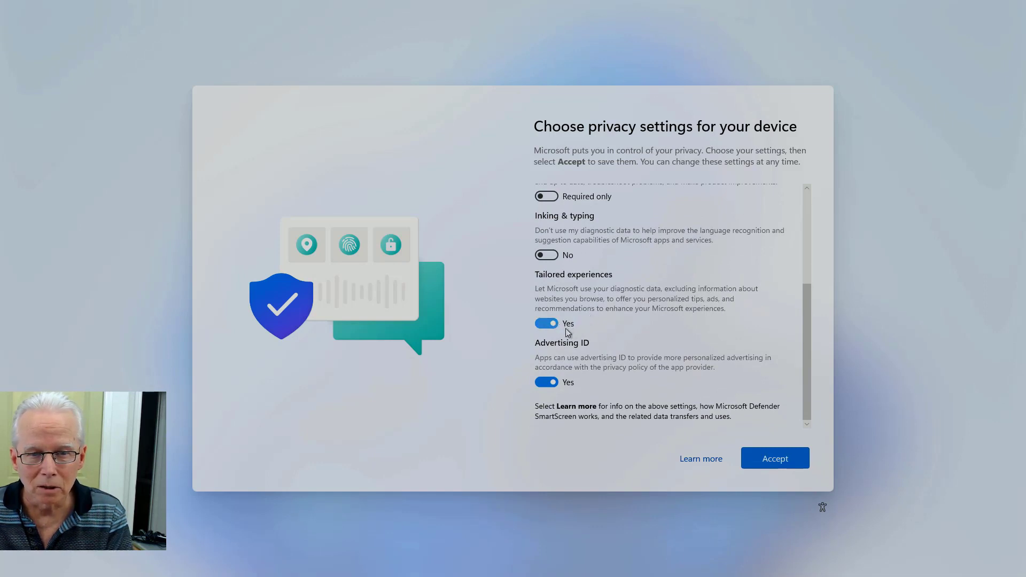
left_click(778, 464)
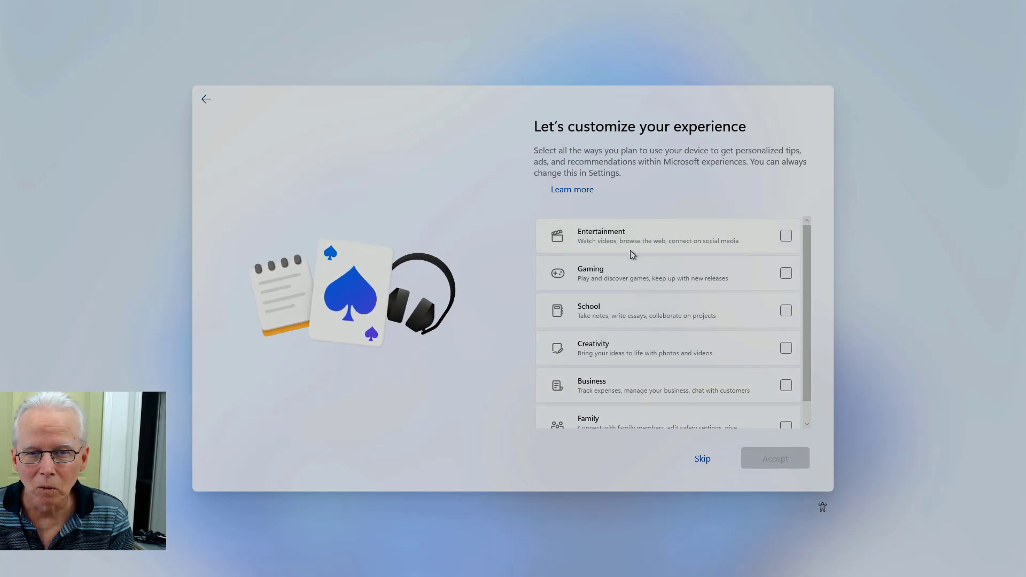
Step: Tick and untick Entertainment, then skip the 'Let's customize your experience' page with no categories chosen
left_click(785, 237)
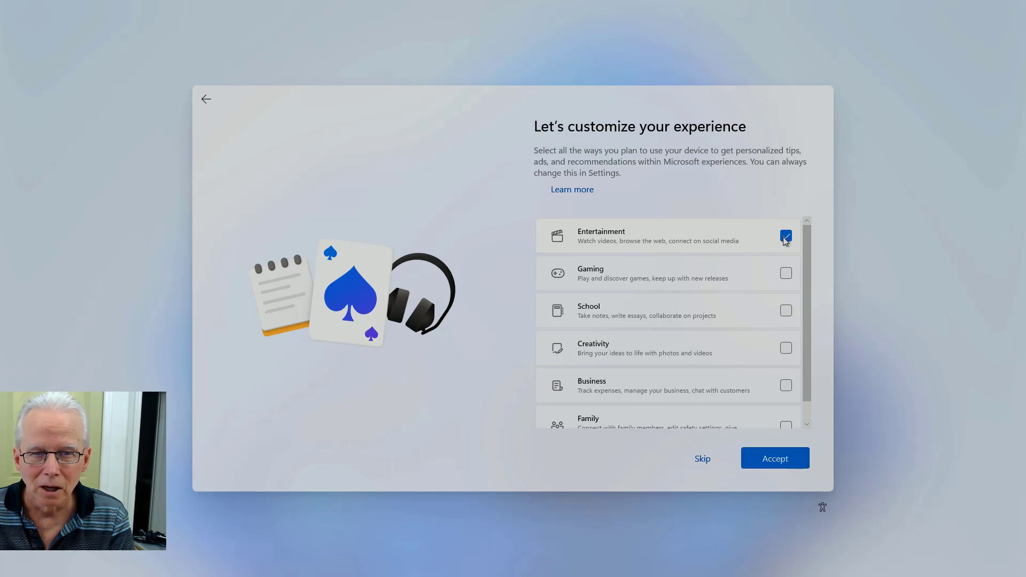
left_click(786, 237)
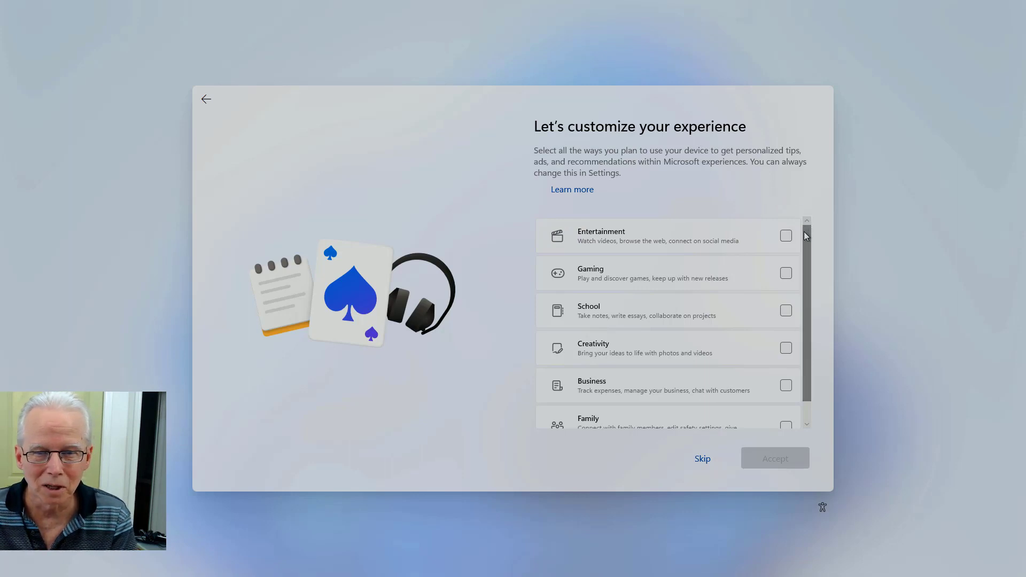
left_click_drag(806, 235, 810, 266)
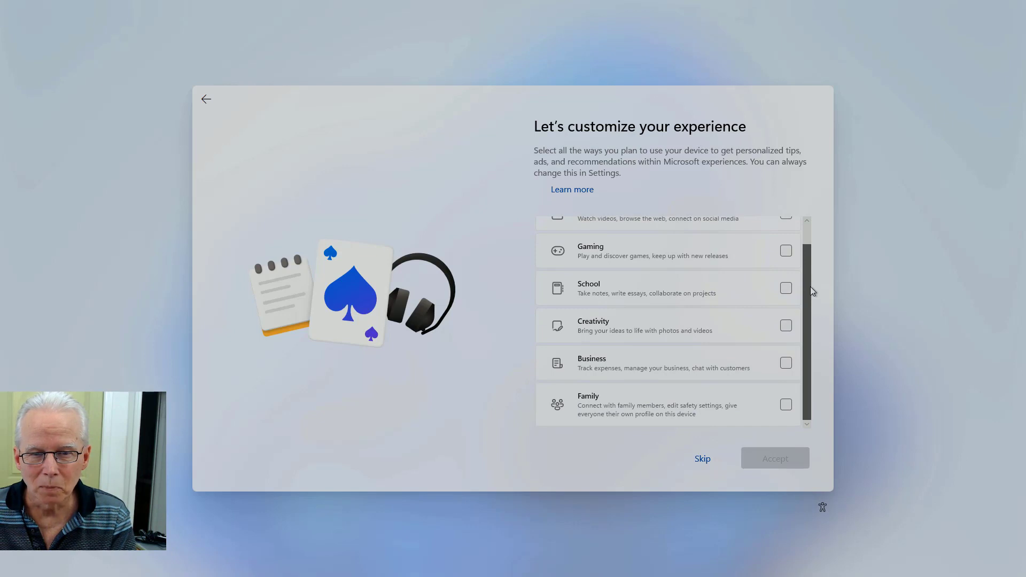
left_click_drag(813, 258, 816, 236)
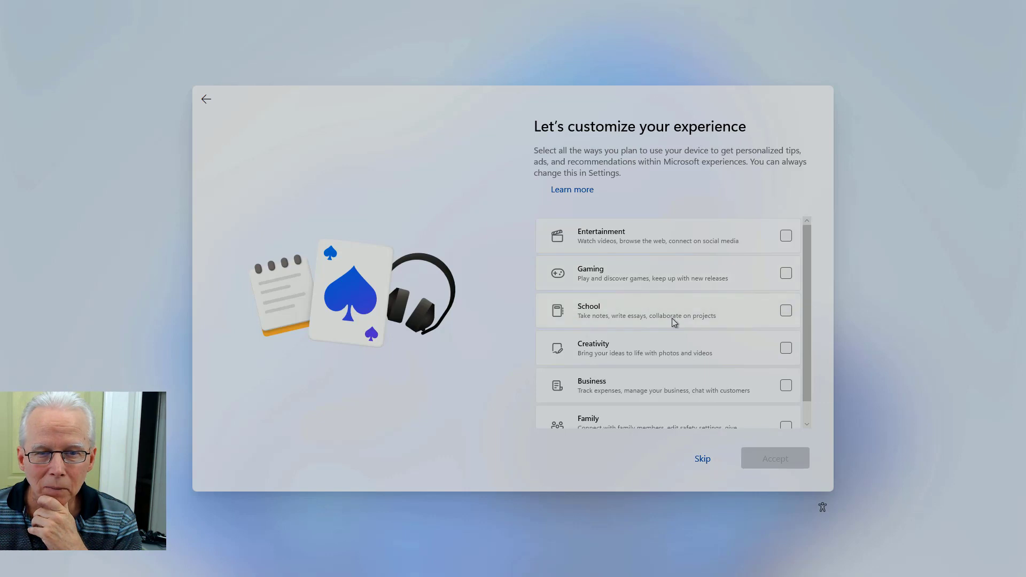
scroll(684, 344, "down", 1)
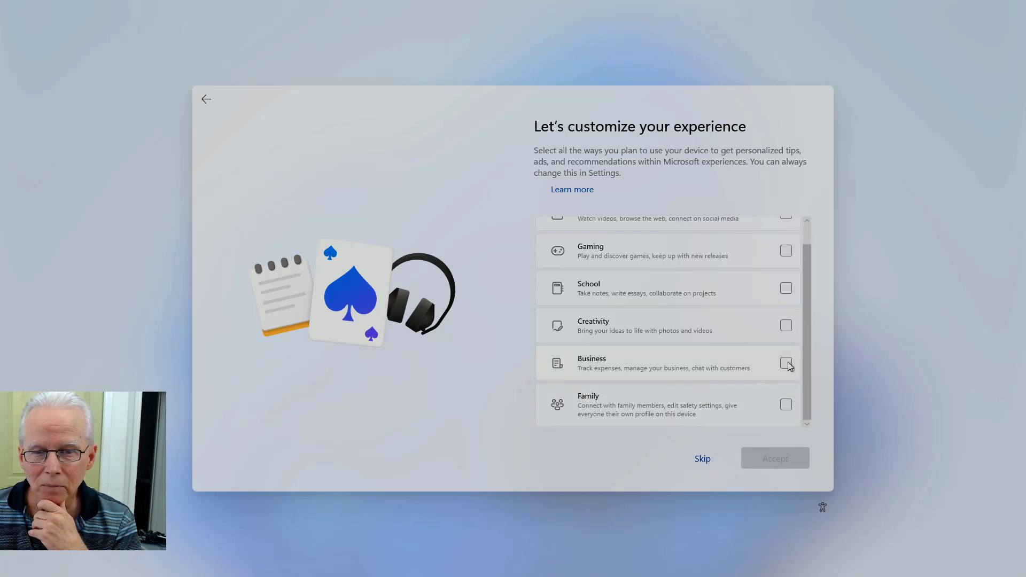
left_click(703, 458)
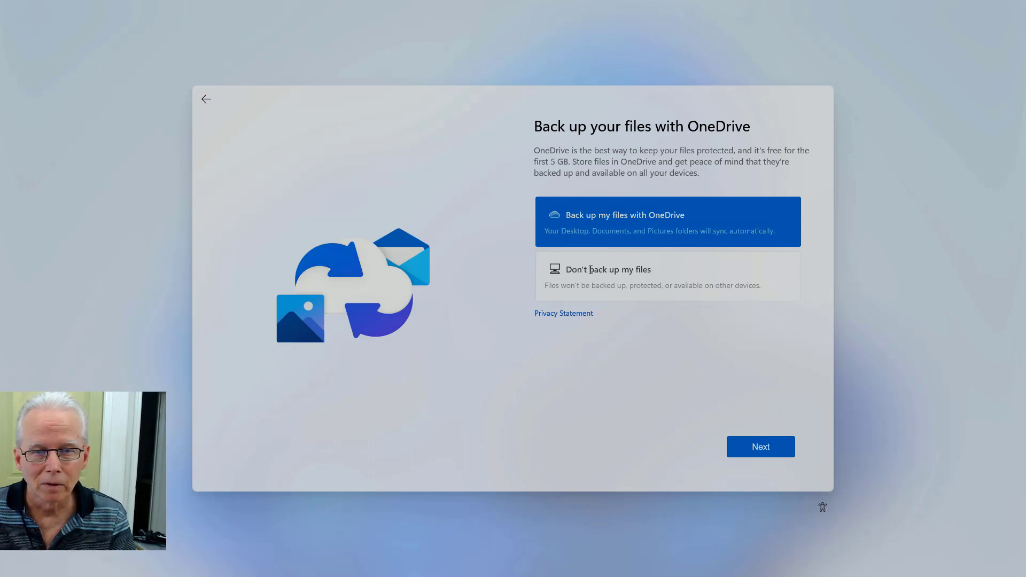
Step: Choose 'Don't back up my files' for OneDrive and continue setup to the desktop
left_click(590, 270)
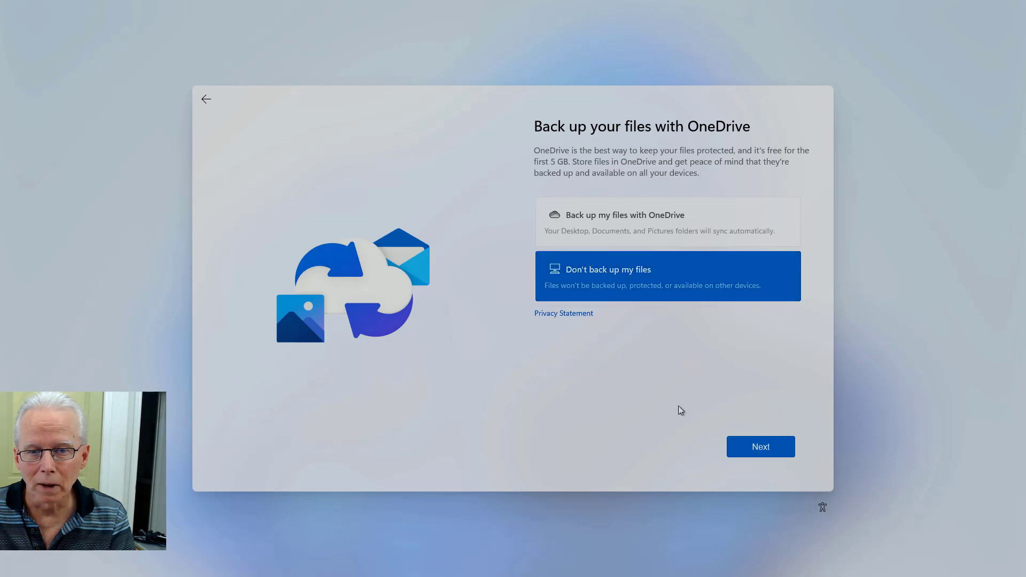
left_click(752, 445)
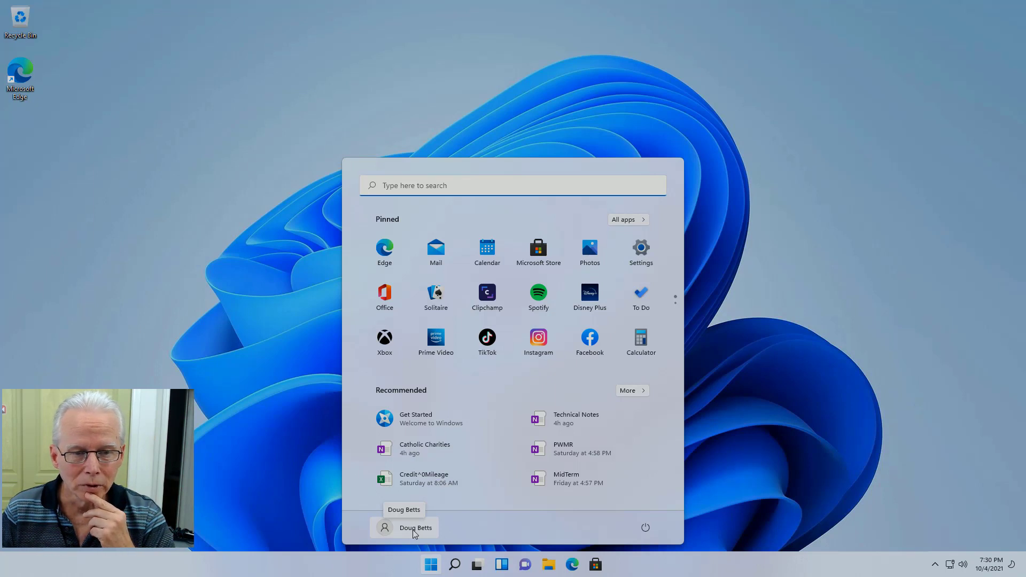
Step: Open the account flyout from the account name at the bottom of the Start menu
left_click(412, 529)
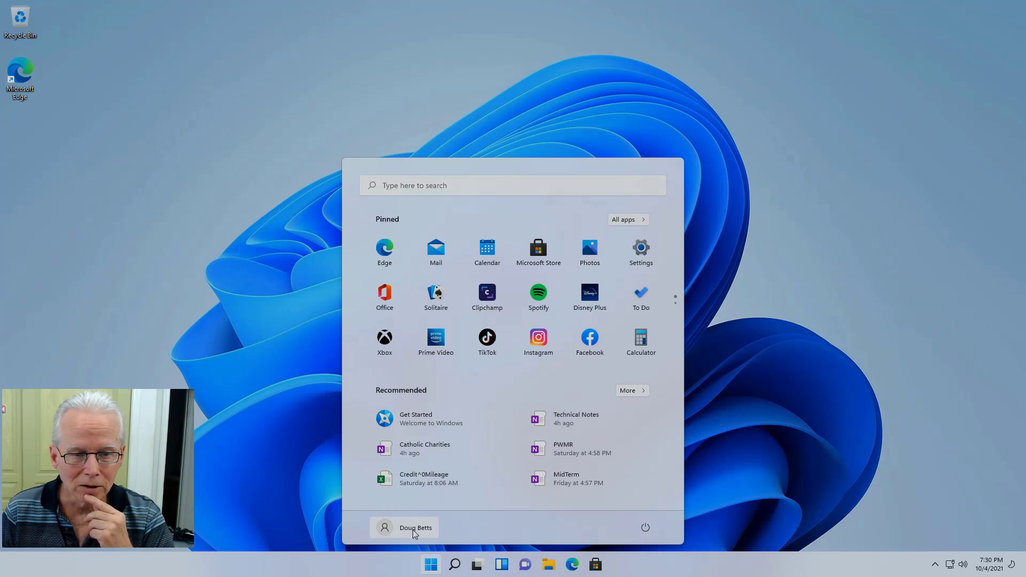
left_click(408, 529)
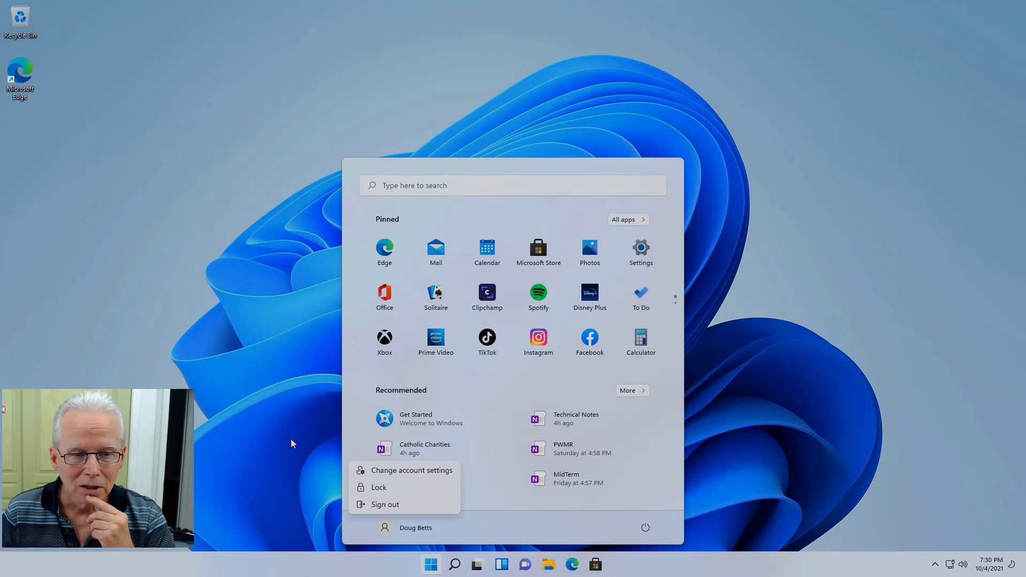
key("Escape")
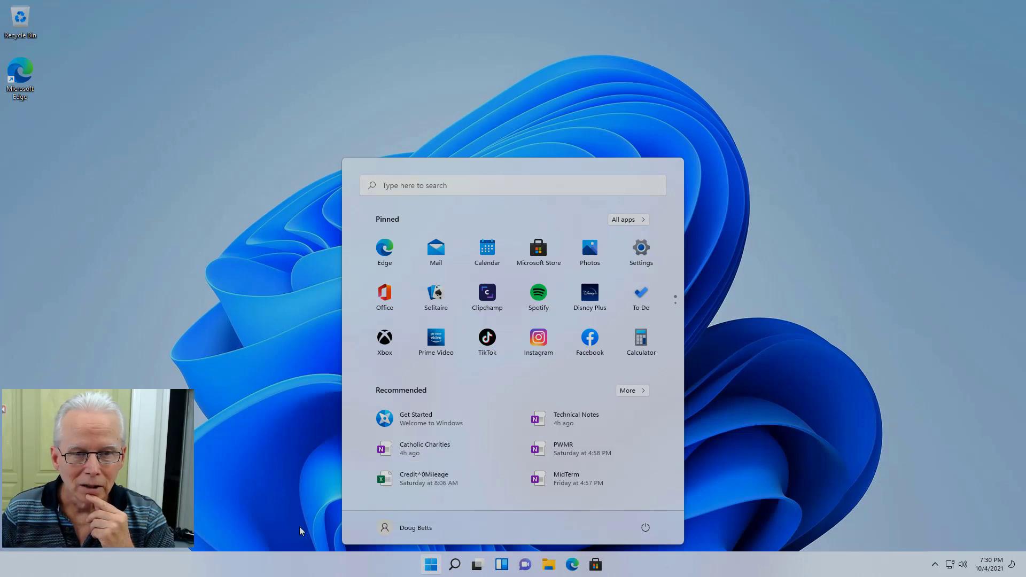
left_click(393, 527)
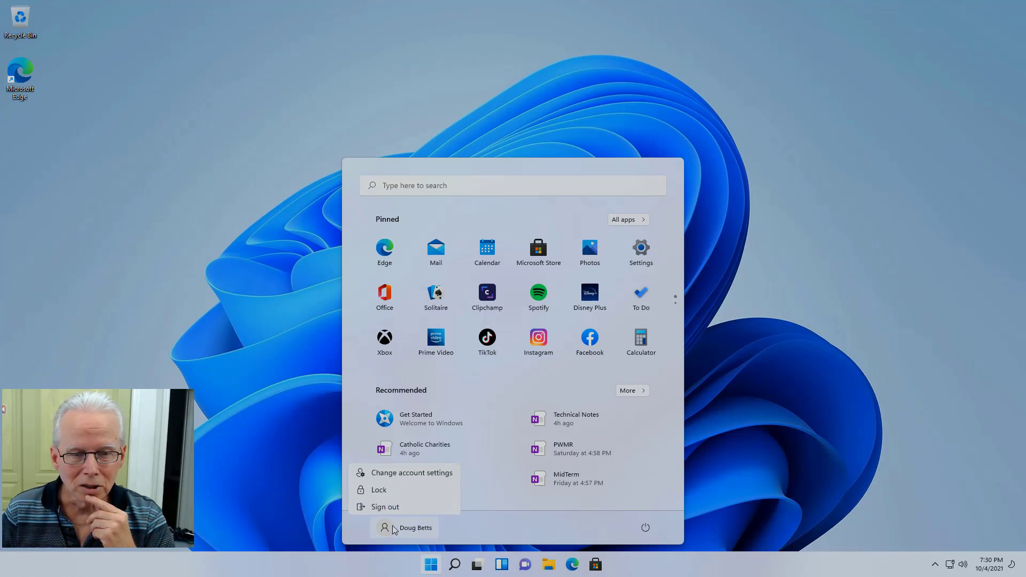
Step: Go to Change account settings and choose 'Sign in with a local account instead'
left_click(390, 474)
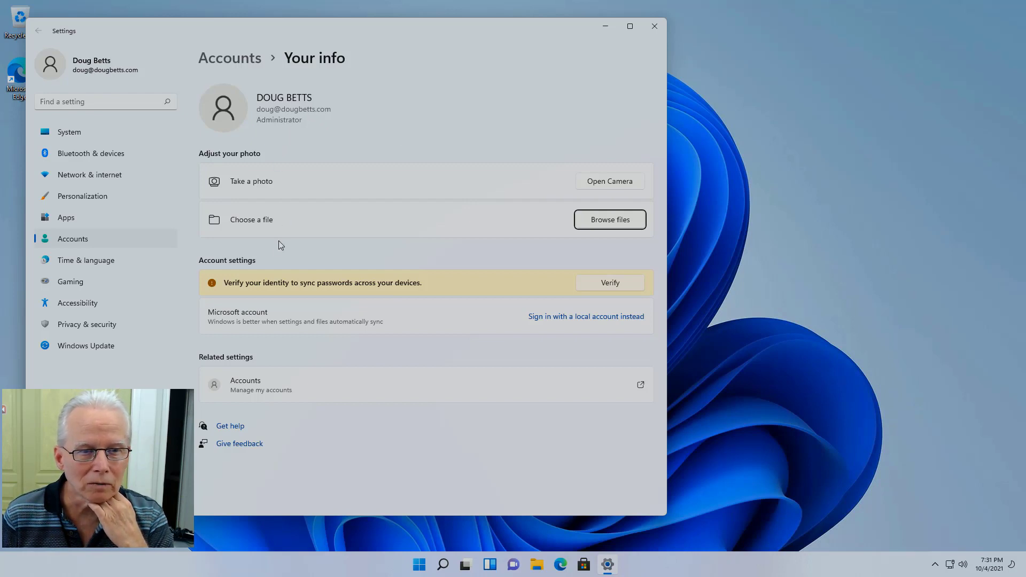
left_click(591, 317)
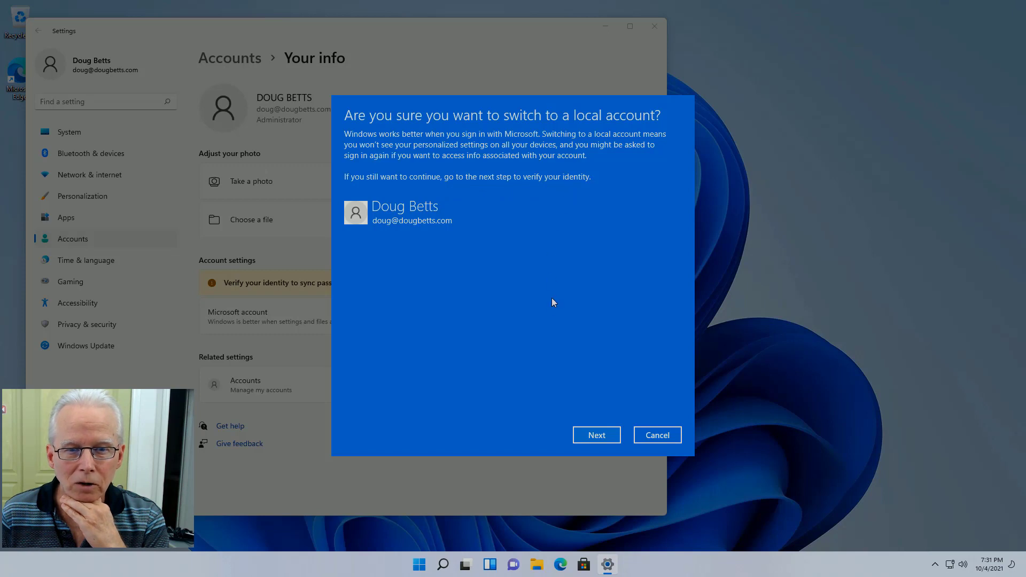
Step: Confirm the switch and verify identity by entering the Microsoft account password in Windows Security
left_click(597, 438)
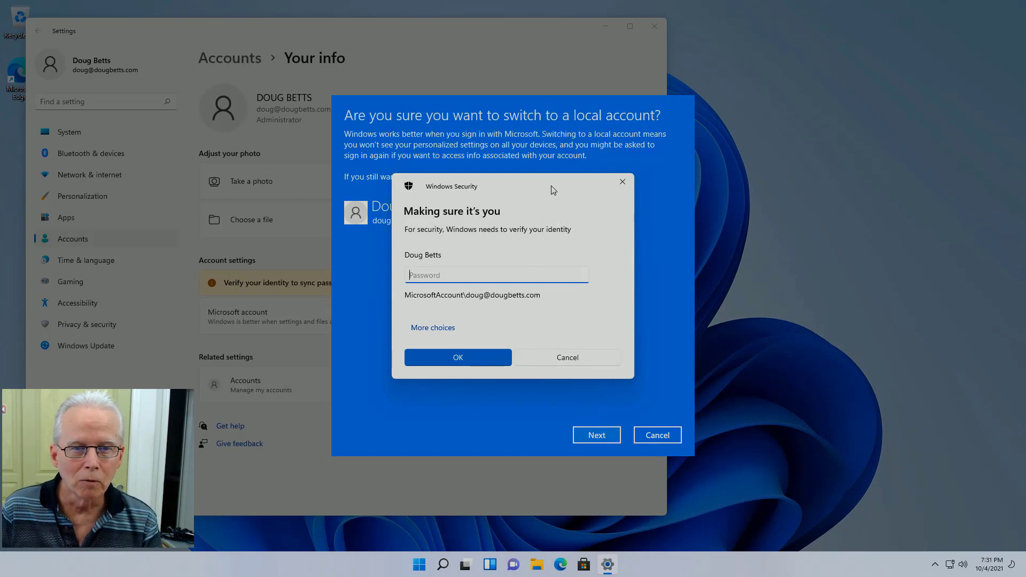
left_click_drag(552, 190, 561, 241)
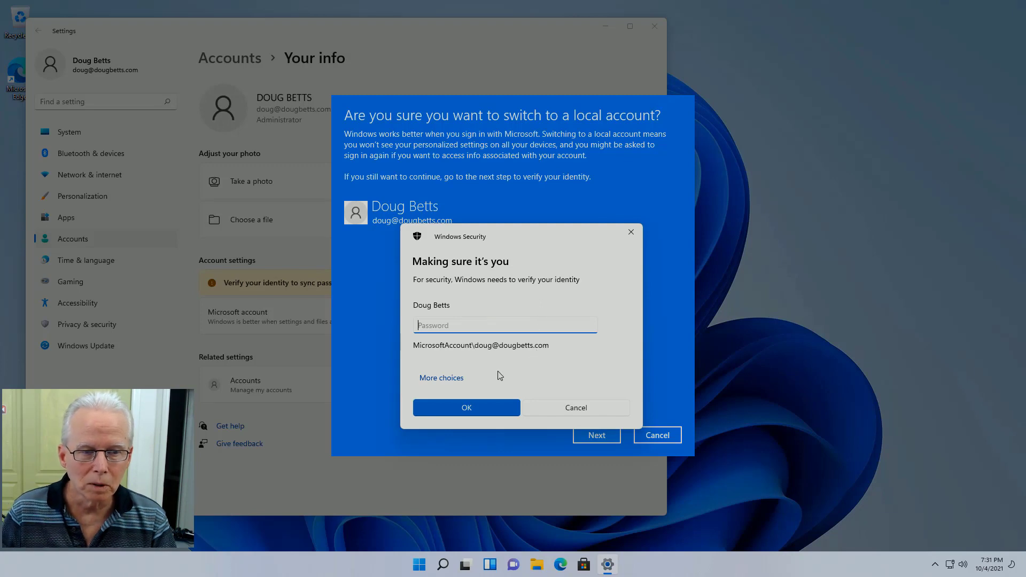
type("••••••")
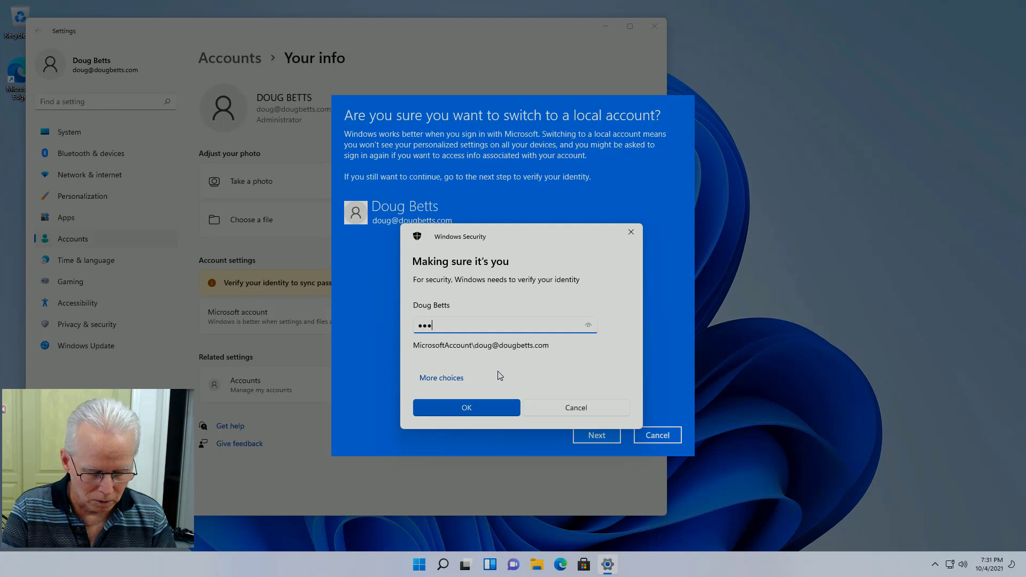
type("••••")
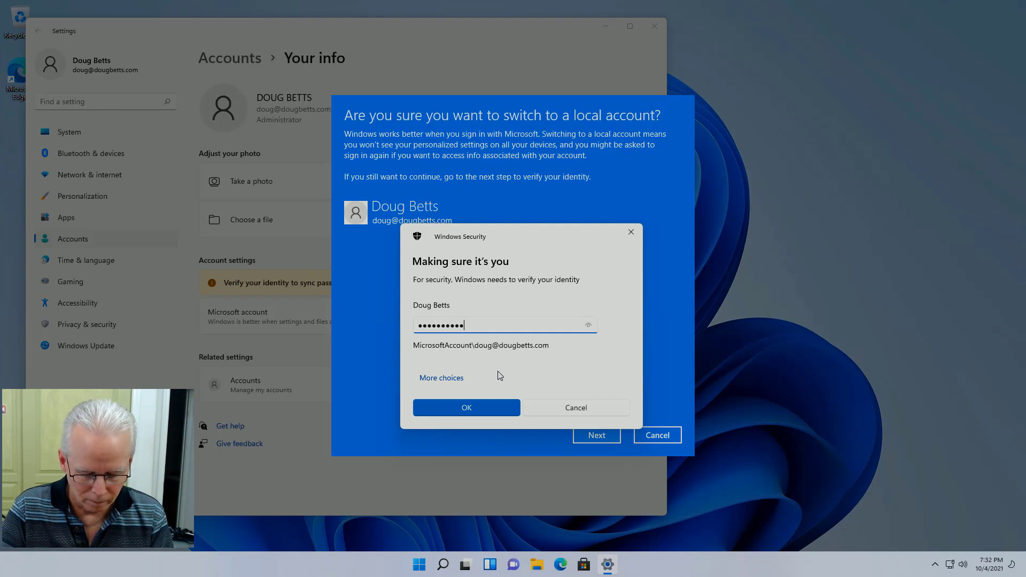
type("•")
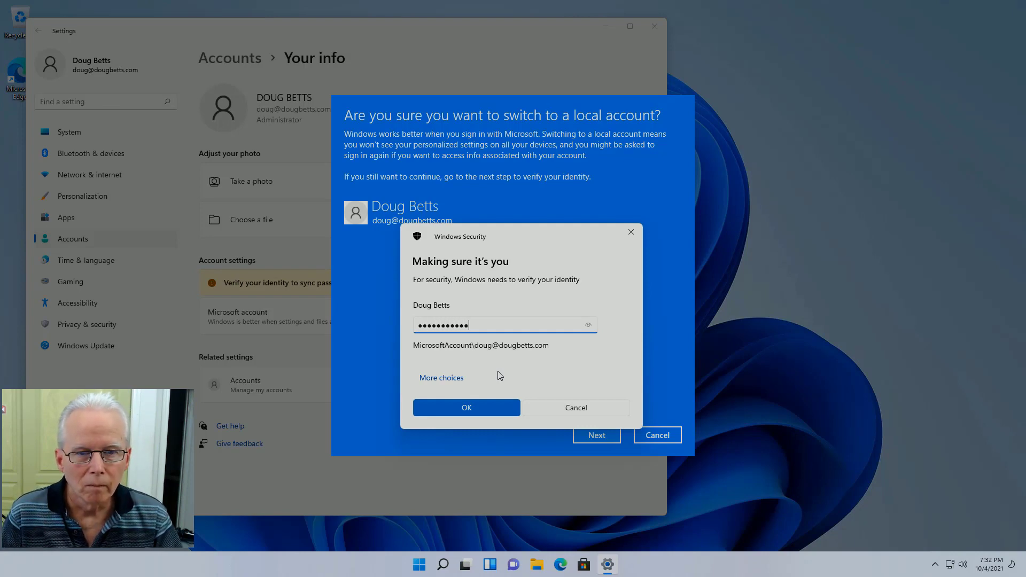
left_click(473, 407)
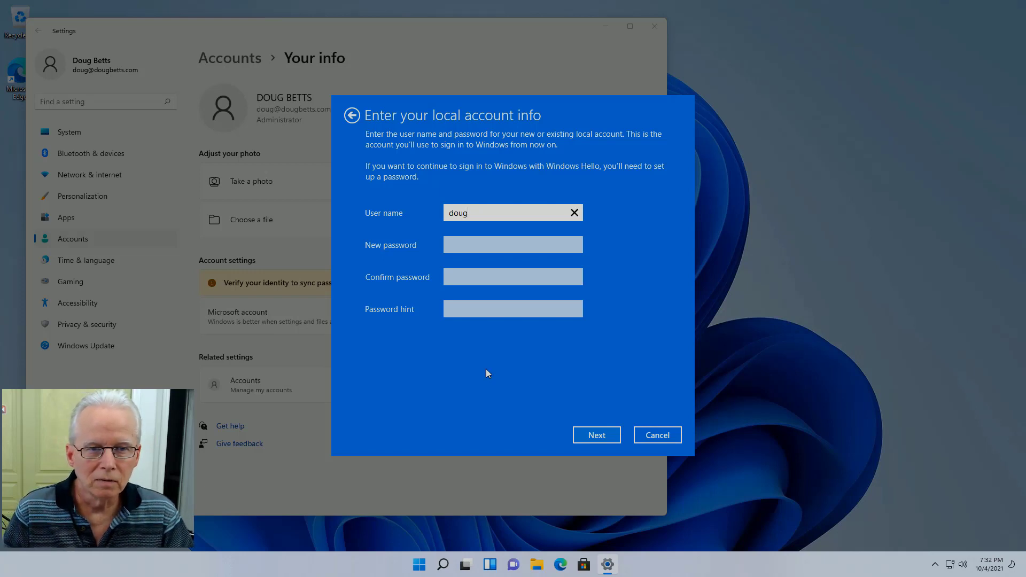
Step: Leave doug's new and confirm password fields blank and submit the local account info
key("Tab")
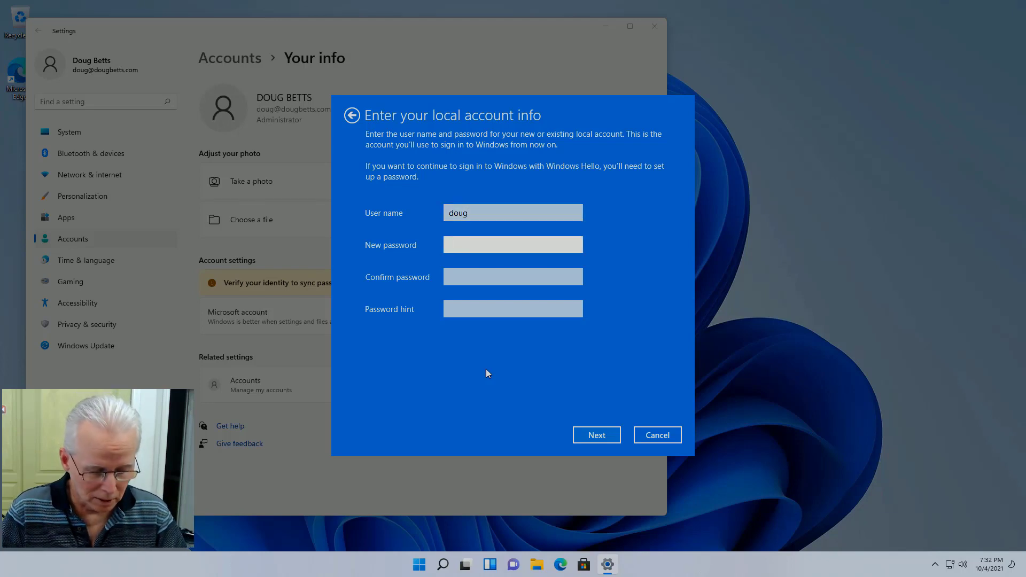
key("Tab")
key("Tab")
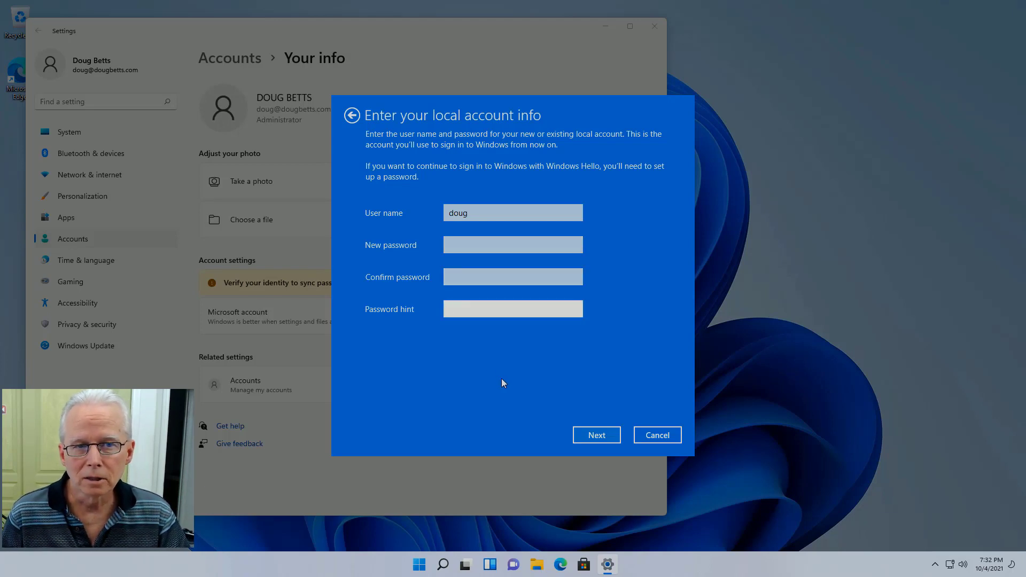
left_click(595, 436)
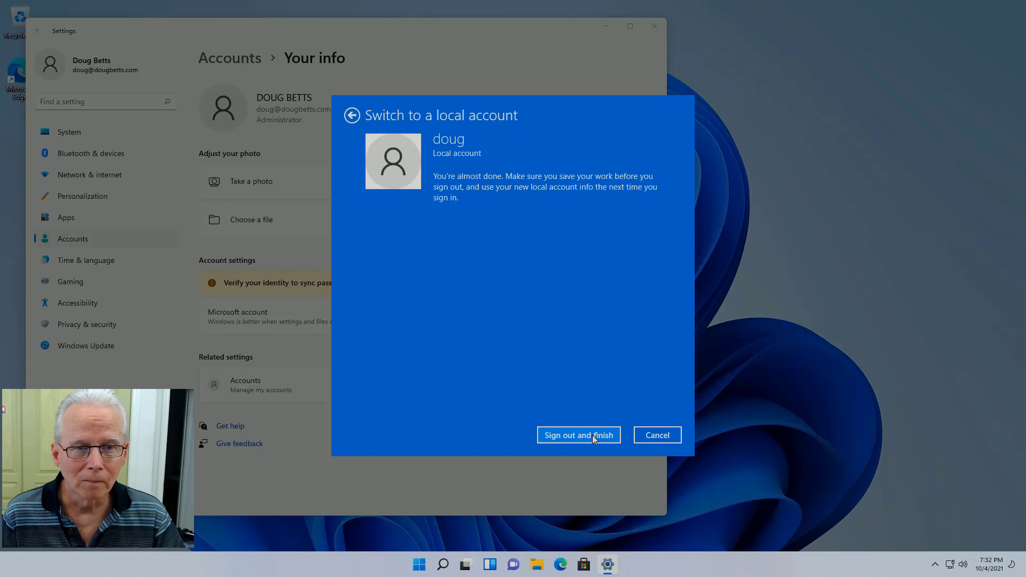
Step: Choose 'Sign out and finish', then sign back in as doug from the lock screen
left_click(592, 434)
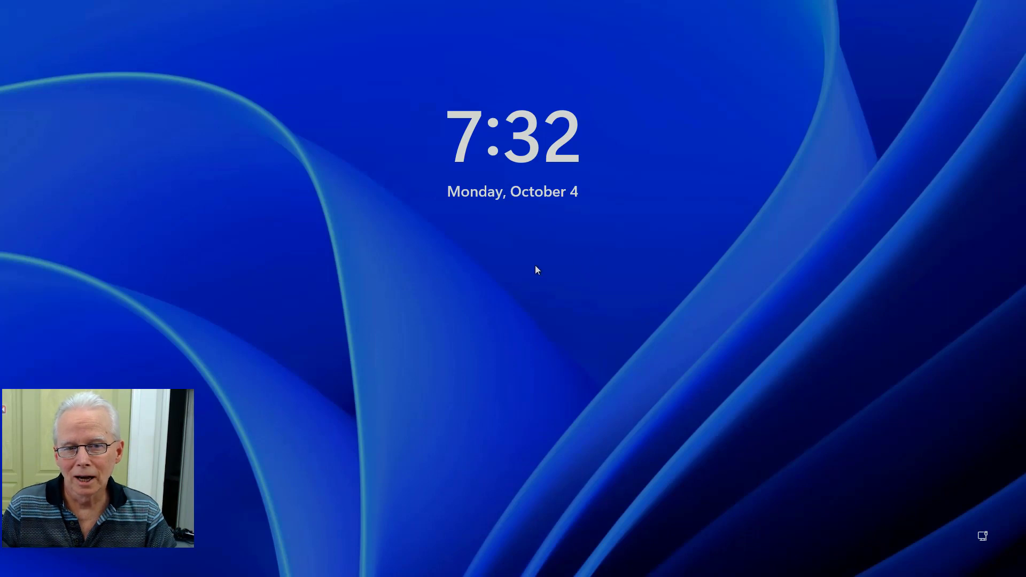
left_click(534, 303)
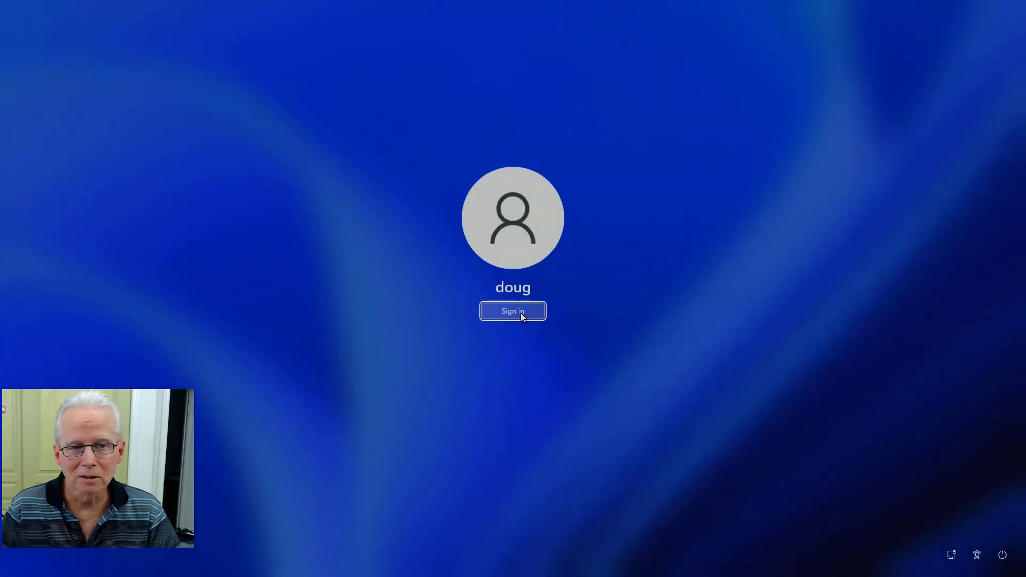
left_click(522, 316)
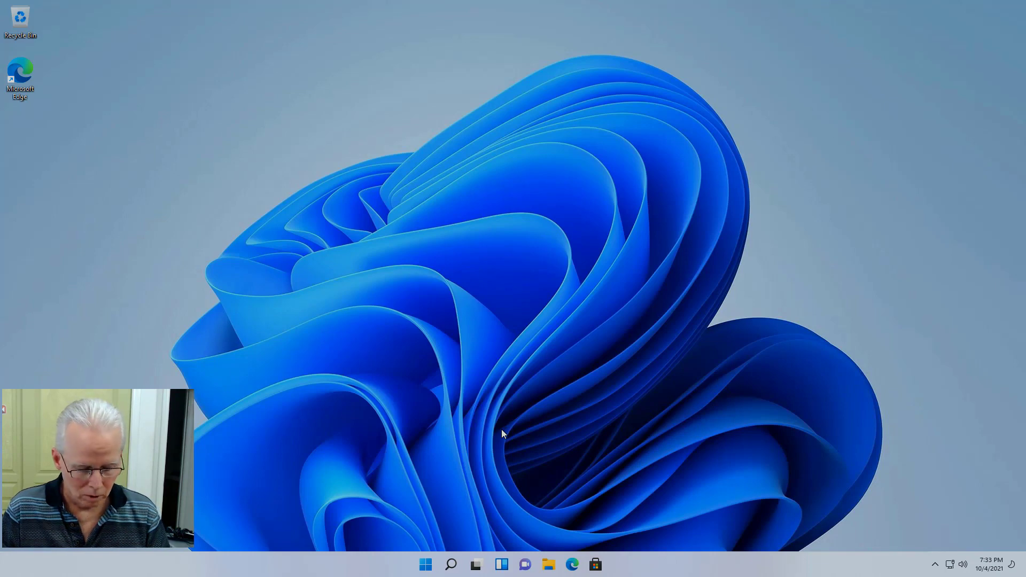
Step: Open Settings > Accounts > Your info for doug through the Start menu account flyout
key("super")
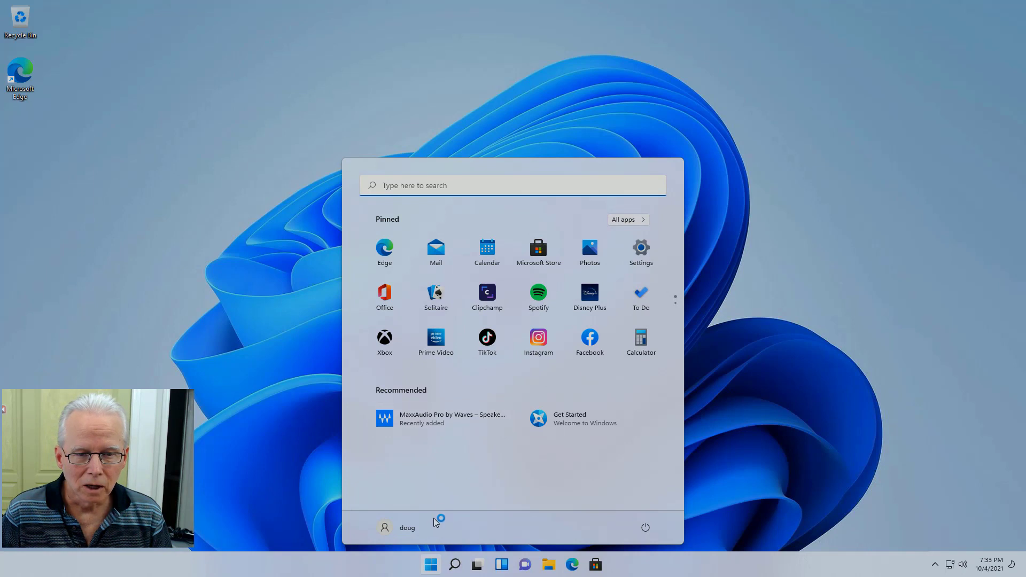
left_click(406, 529)
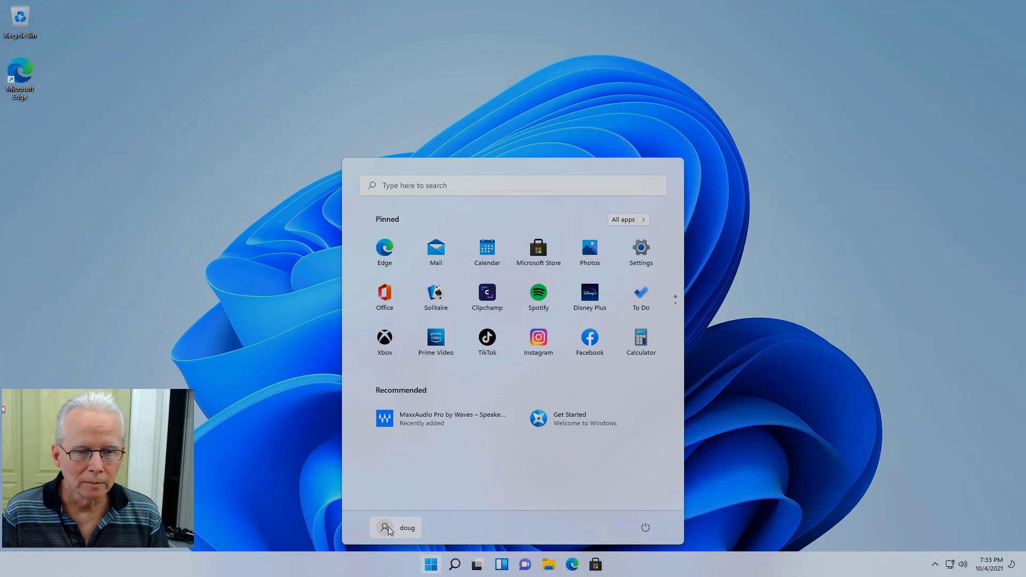
left_click(389, 530)
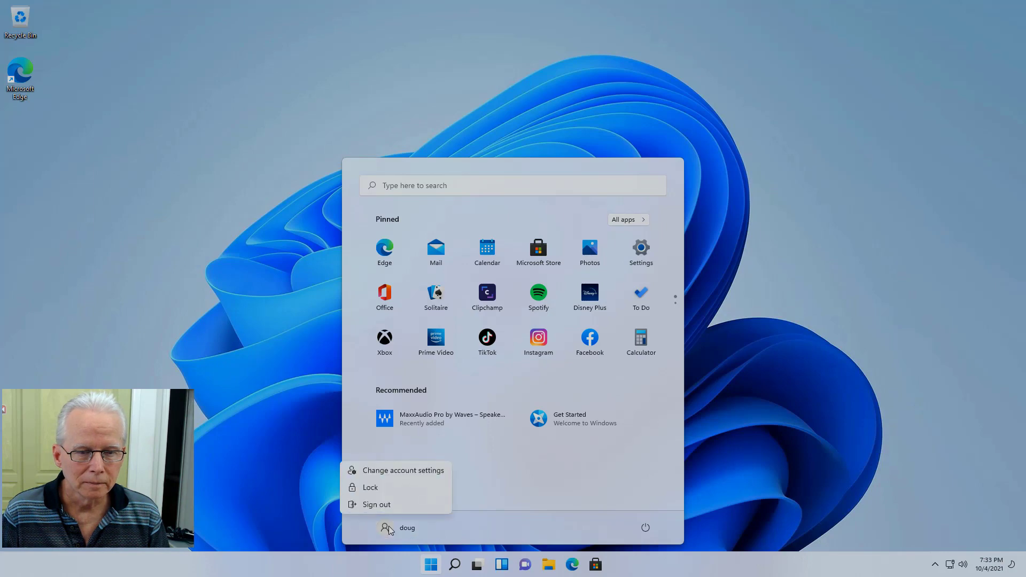
left_click(397, 470)
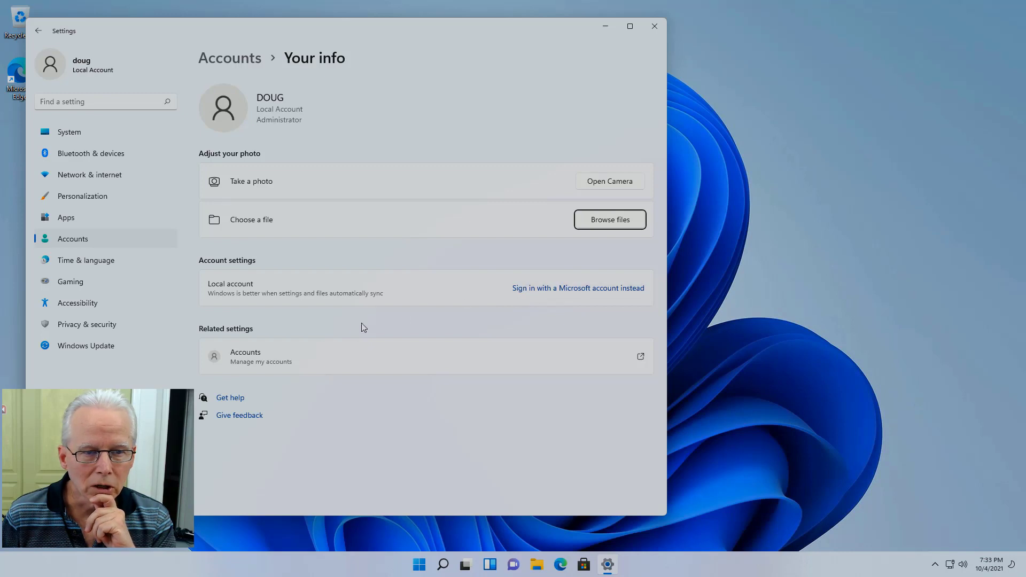
Step: Open Manage my accounts, close the Edge sign-in window, view Privacy & security, then close Settings
left_click(270, 362)
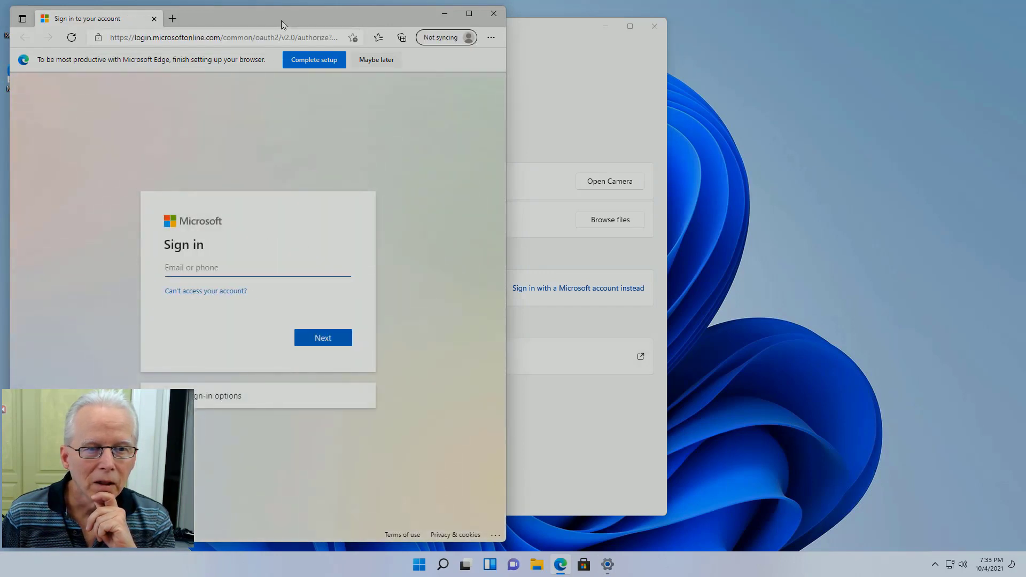
left_click_drag(281, 20, 603, 20)
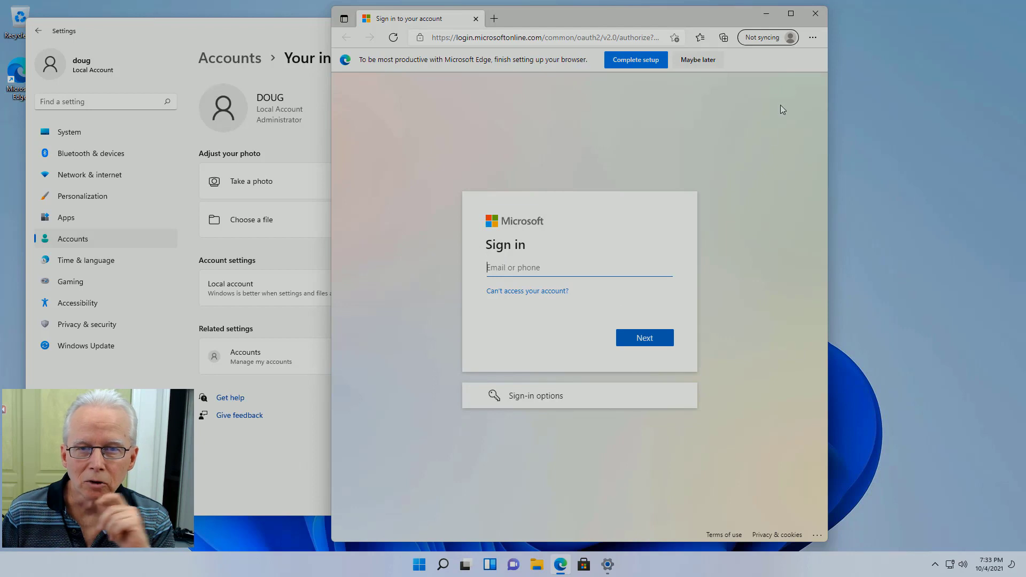
left_click(816, 20)
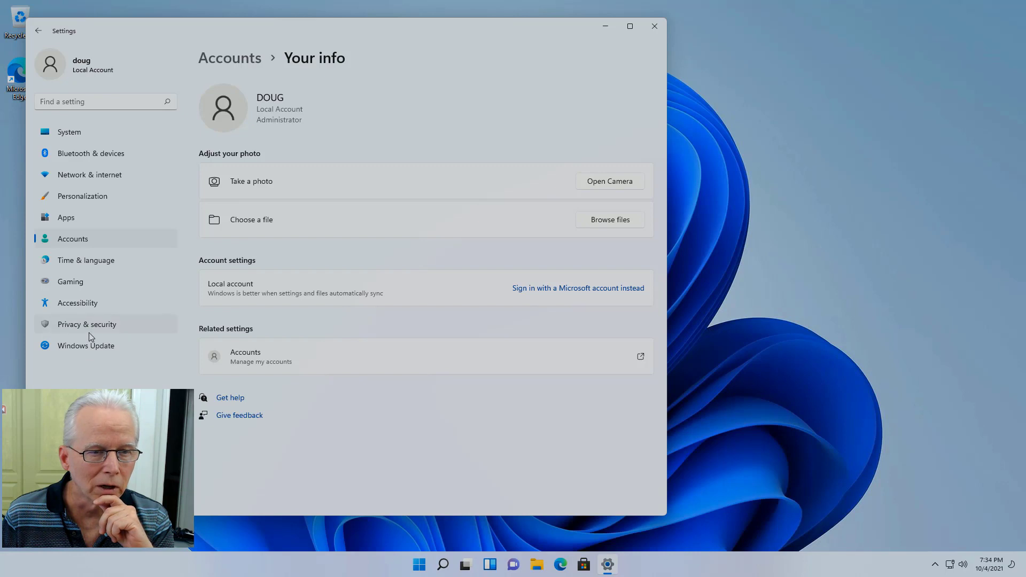
left_click(90, 332)
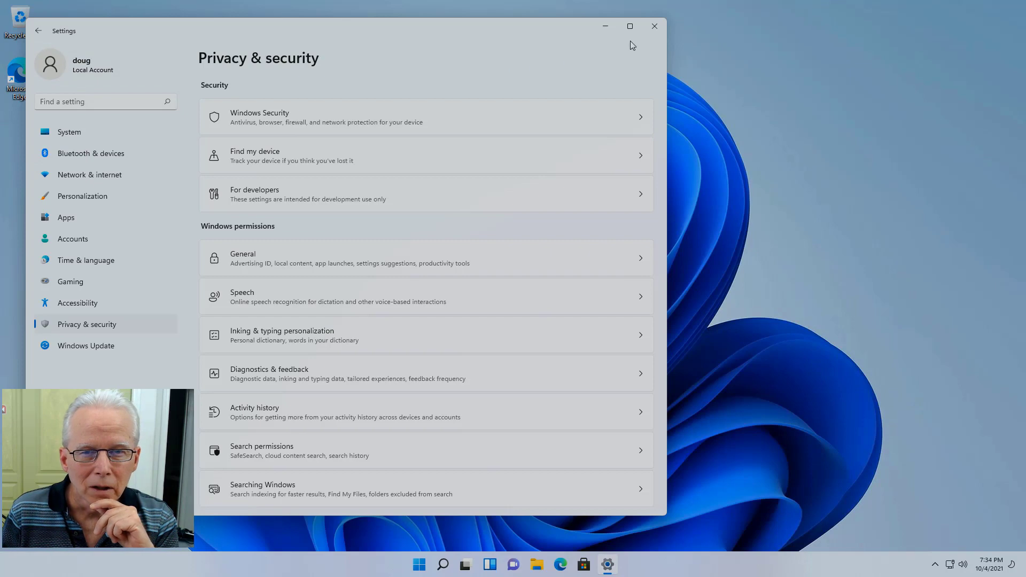
left_click(655, 27)
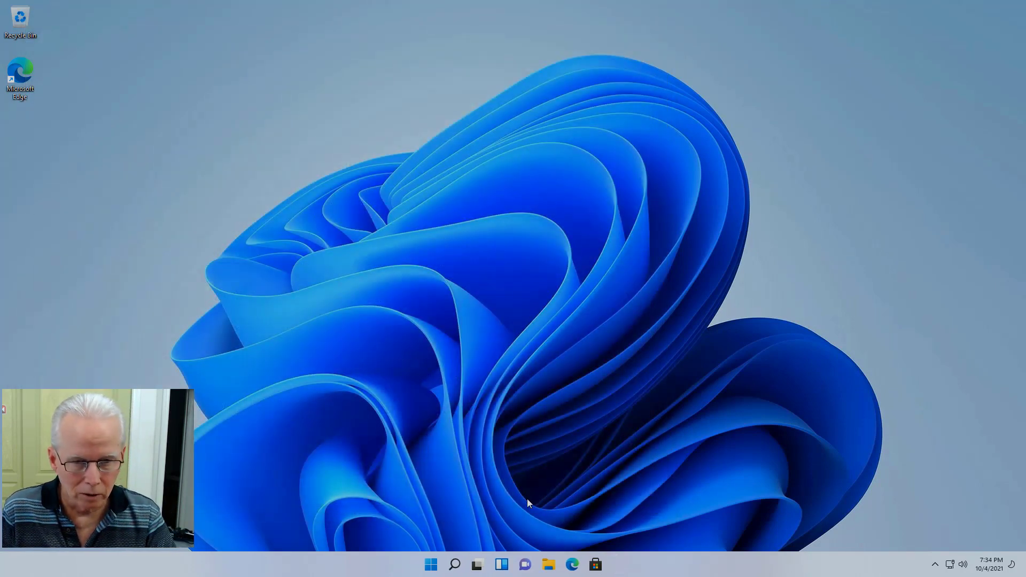
left_click(549, 567)
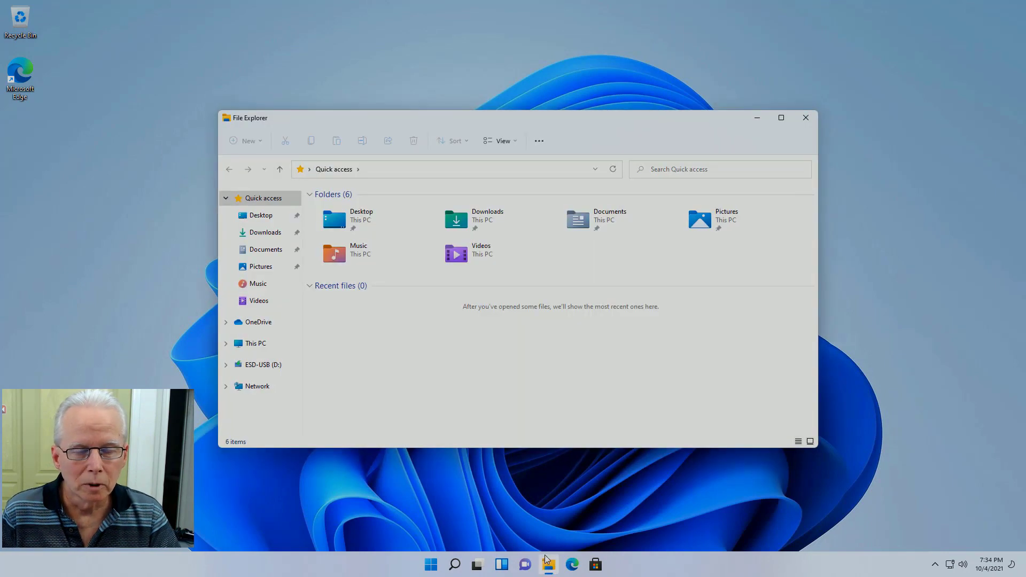
left_click(226, 344)
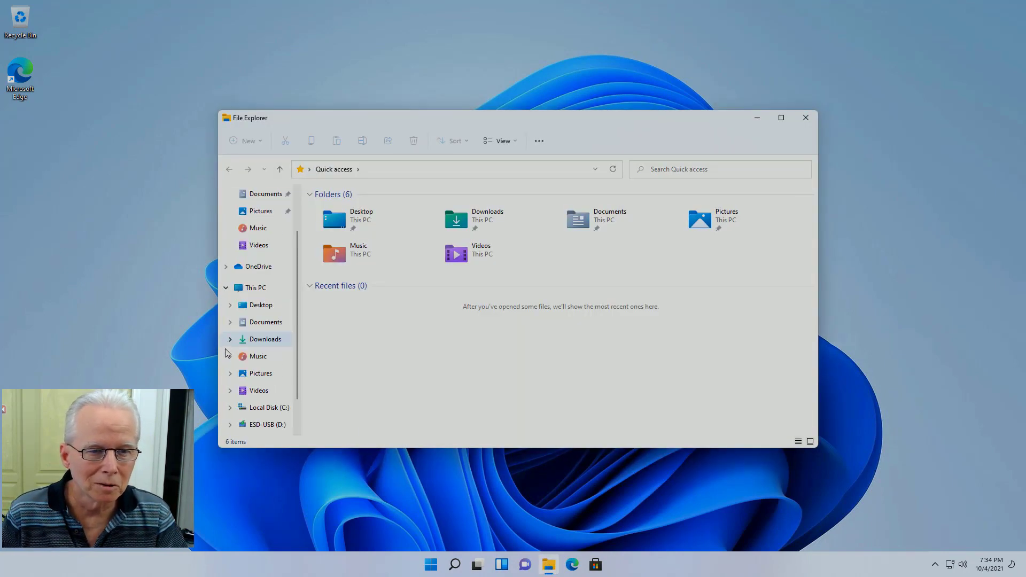
left_click(227, 409)
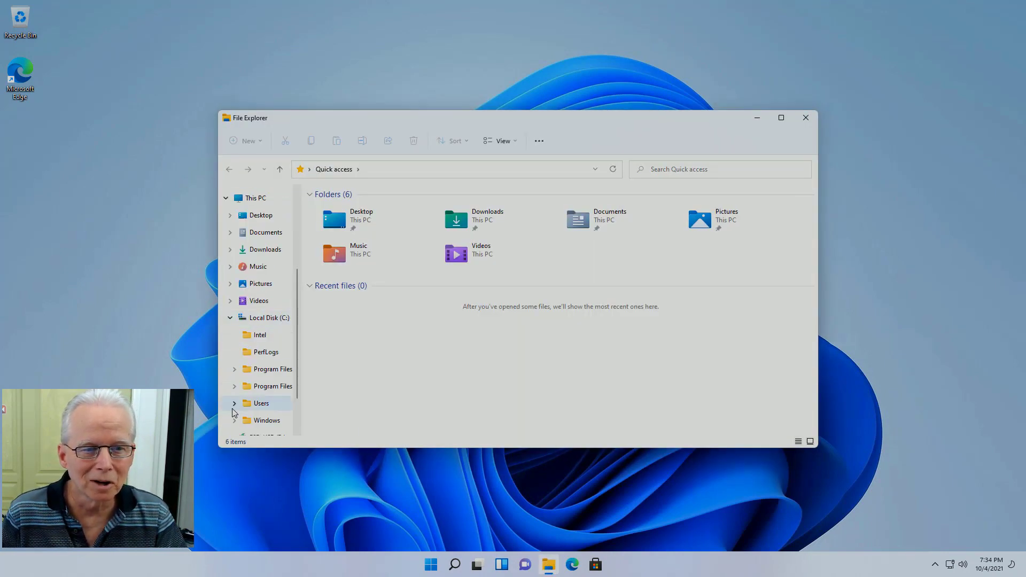
left_click(234, 403)
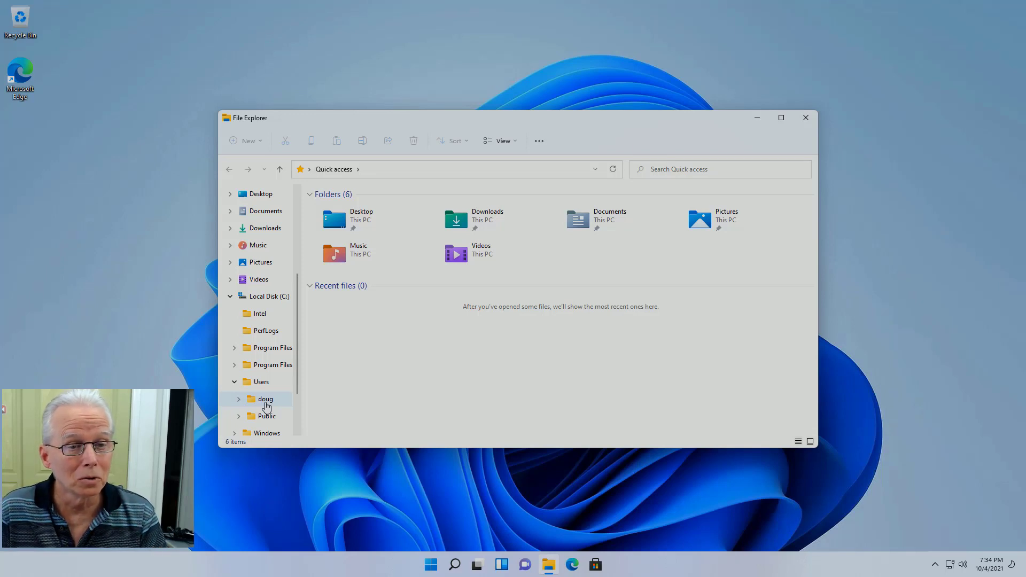
left_click(266, 400)
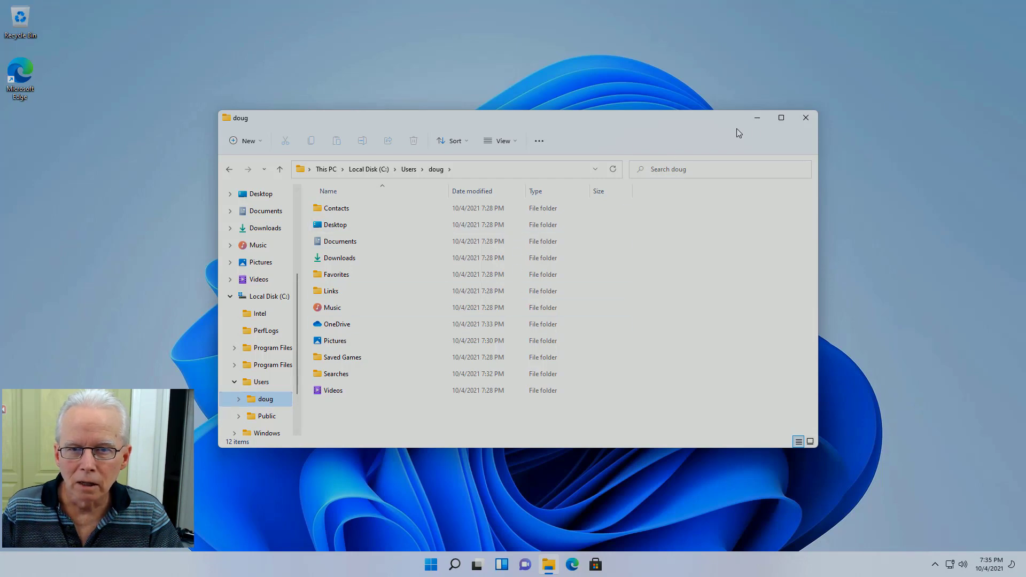
left_click(801, 122)
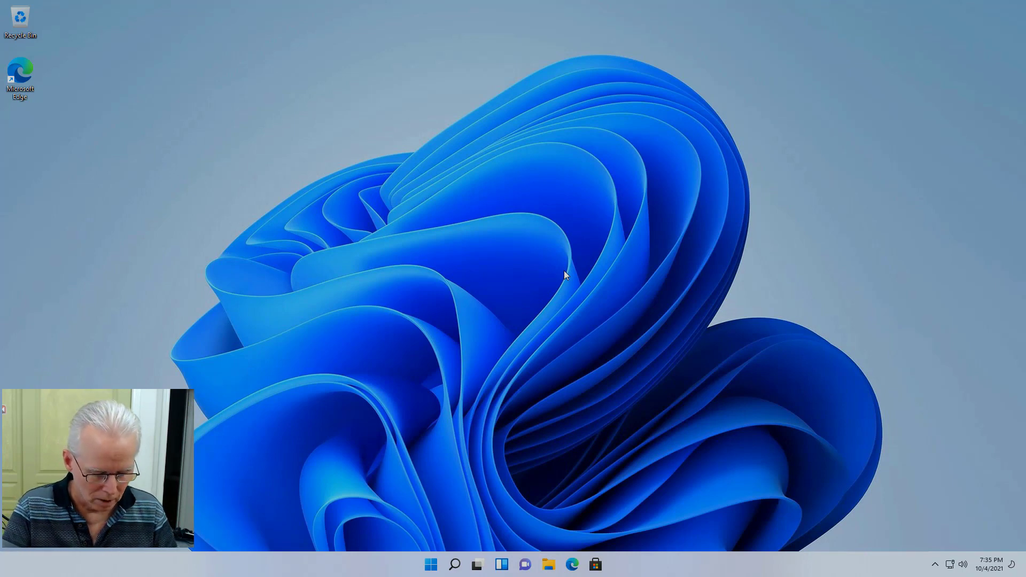
key("super")
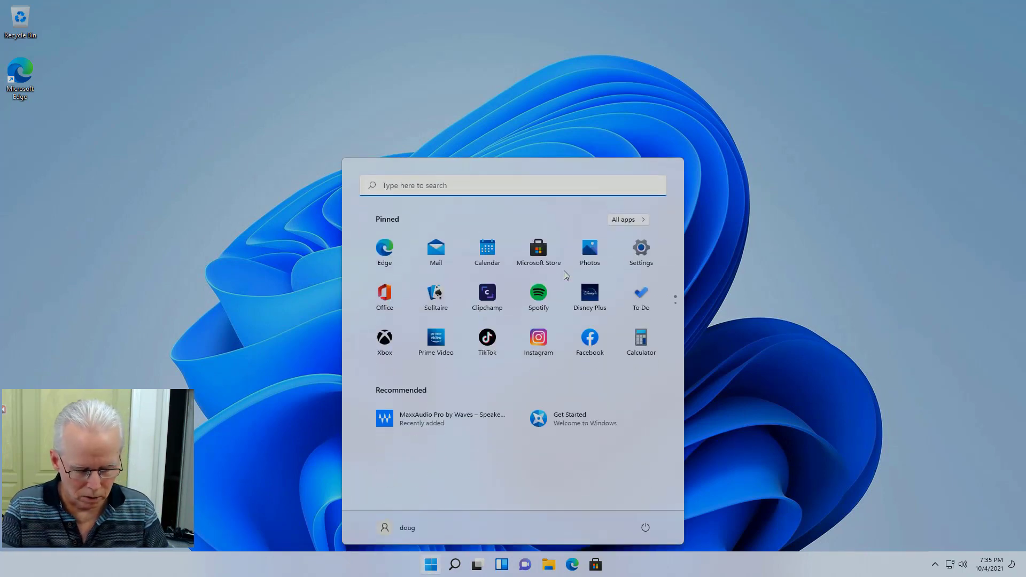
type("advanc")
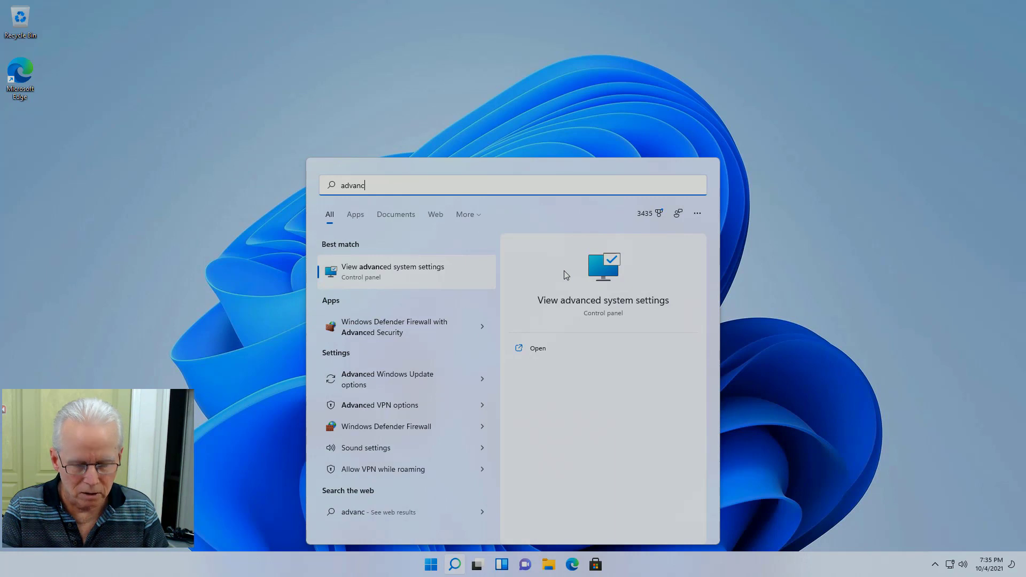
type("ed")
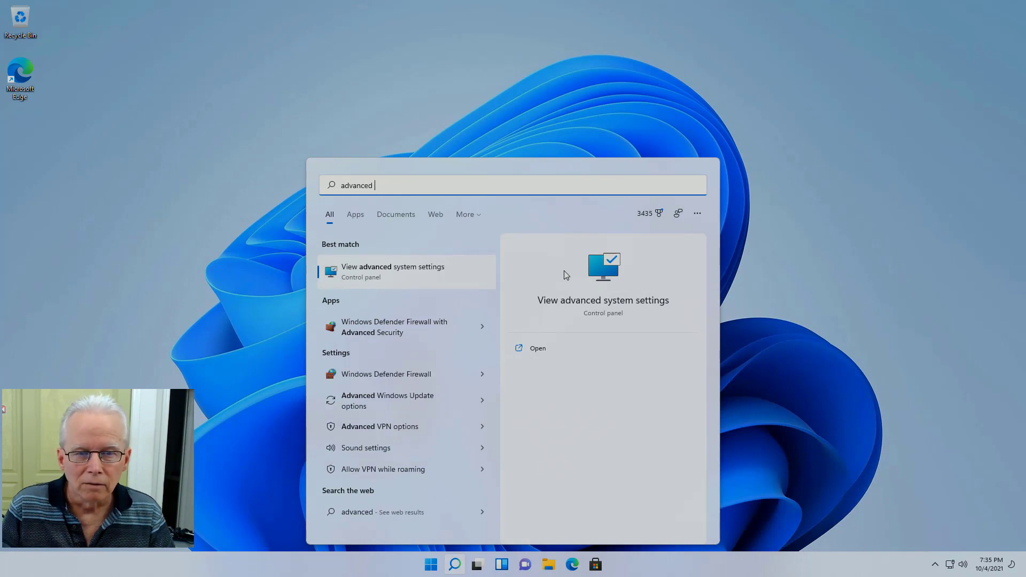
left_click(591, 298)
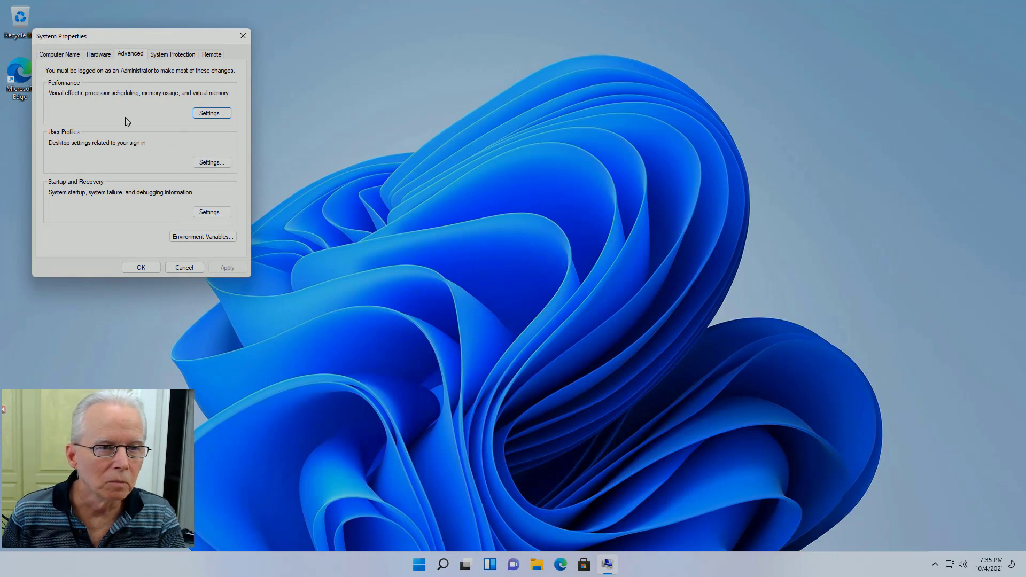
left_click(212, 163)
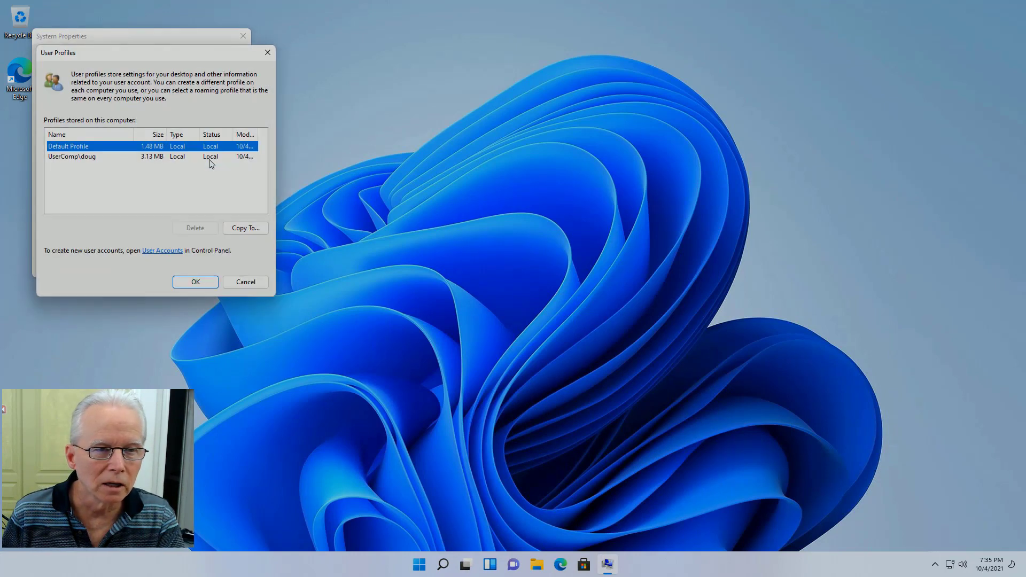
left_click(91, 158)
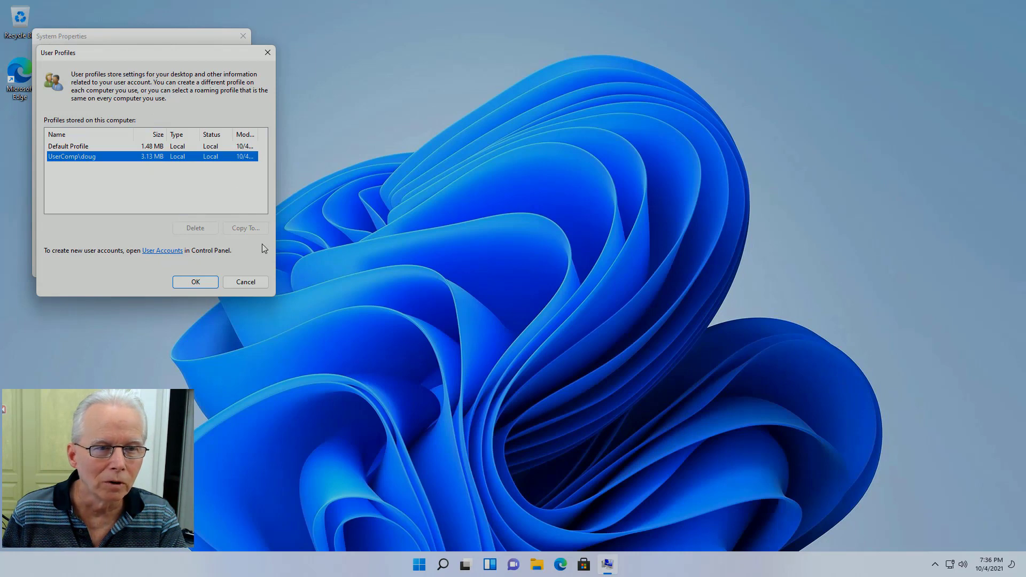
left_click(246, 283)
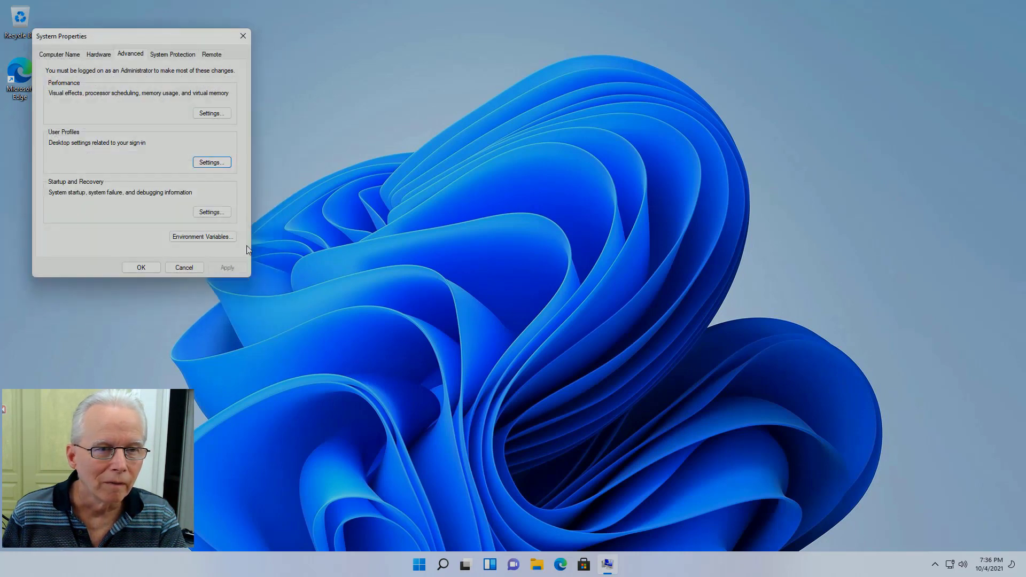
left_click(141, 268)
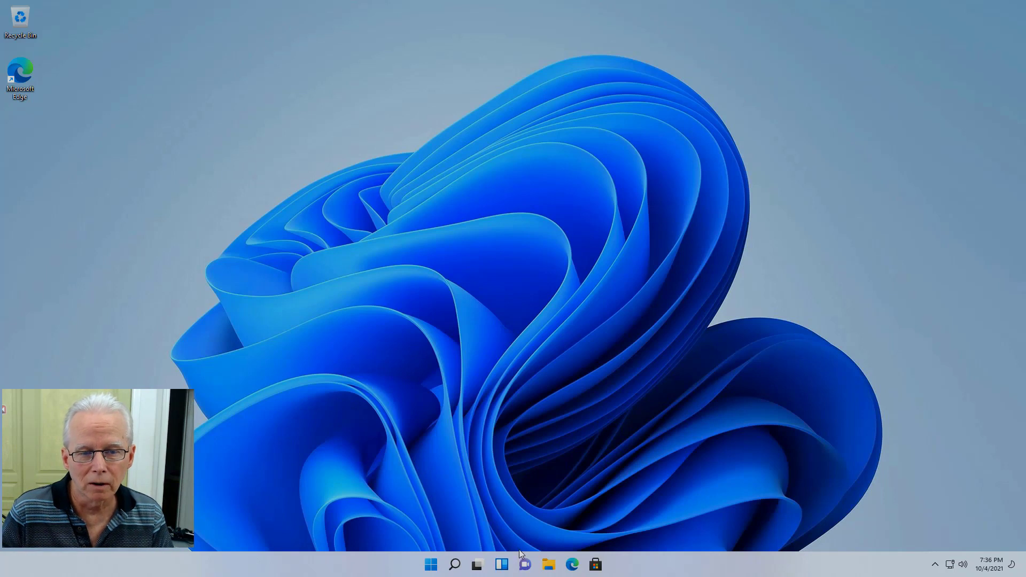
Step: Launch Edge and go to office.com
left_click(571, 564)
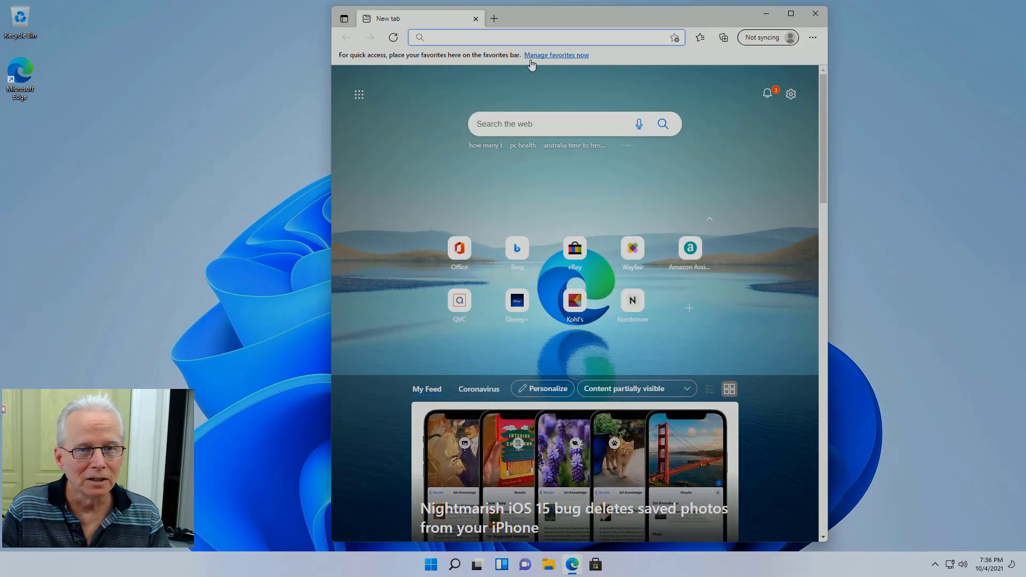
type("o")
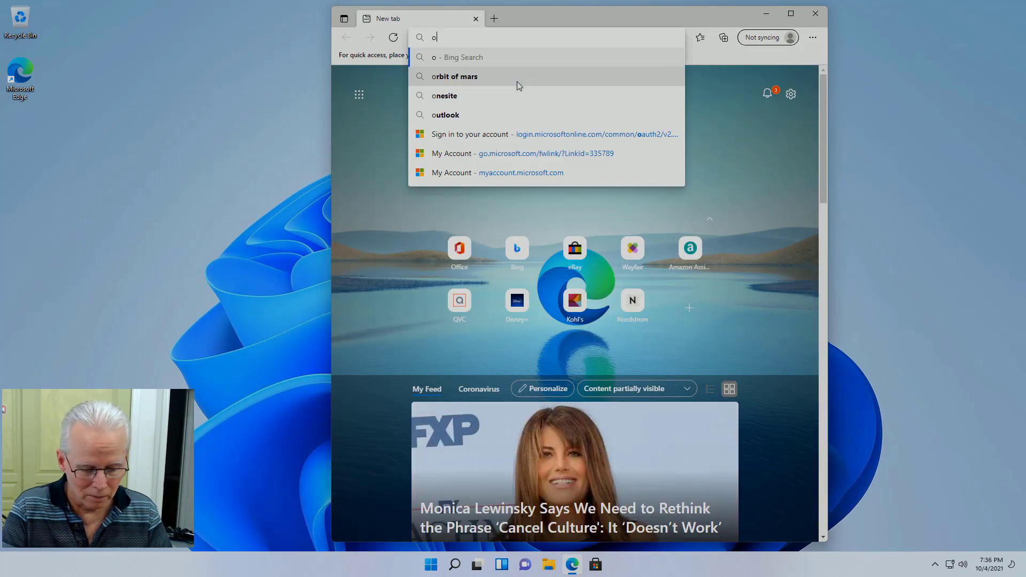
type("ffice.com")
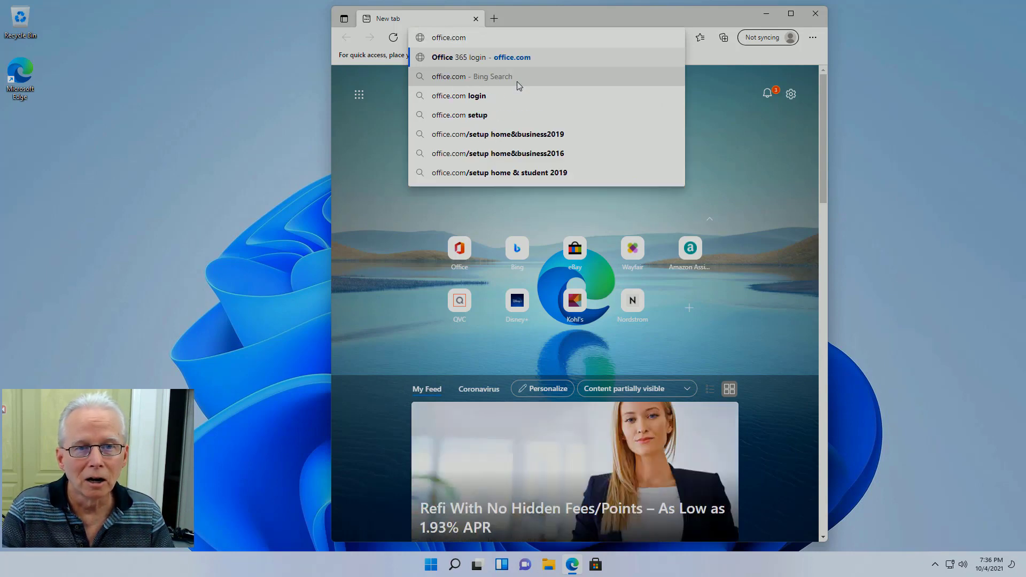
key("Return")
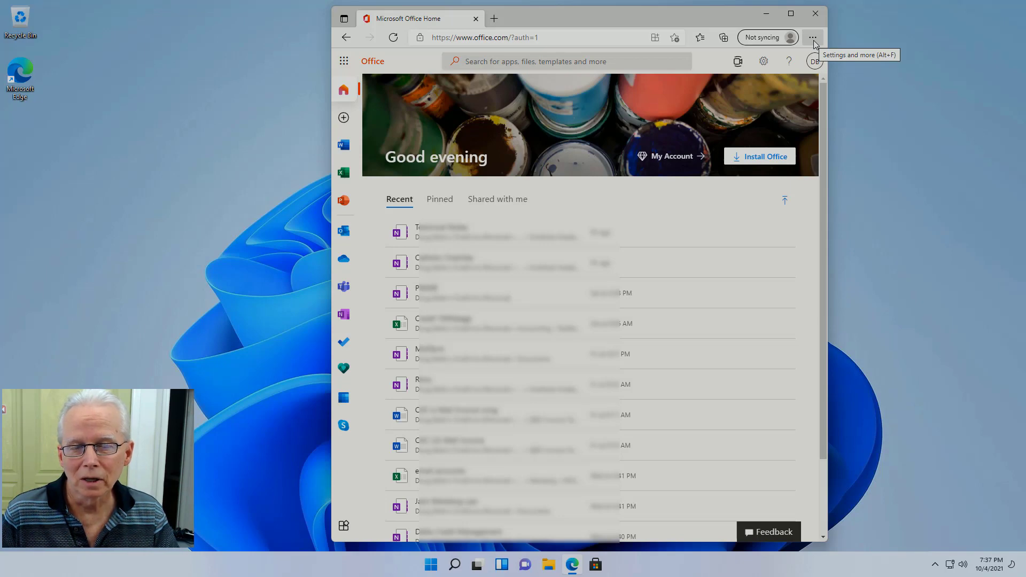
Step: Check the browser menu and the signed-in Office account details, then maximize the window
left_click(813, 39)
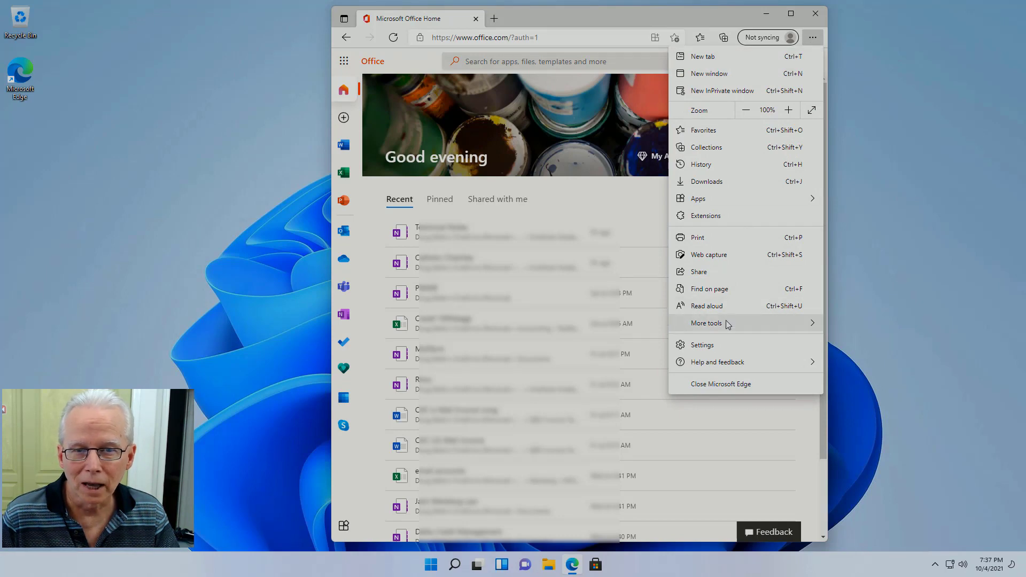
left_click(813, 38)
left_click(814, 62)
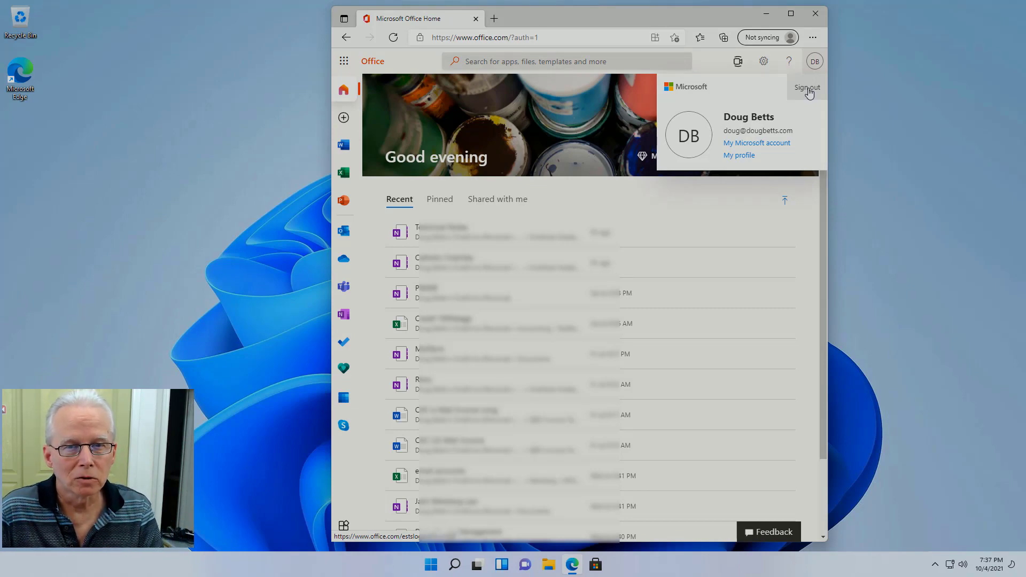
left_click(790, 14)
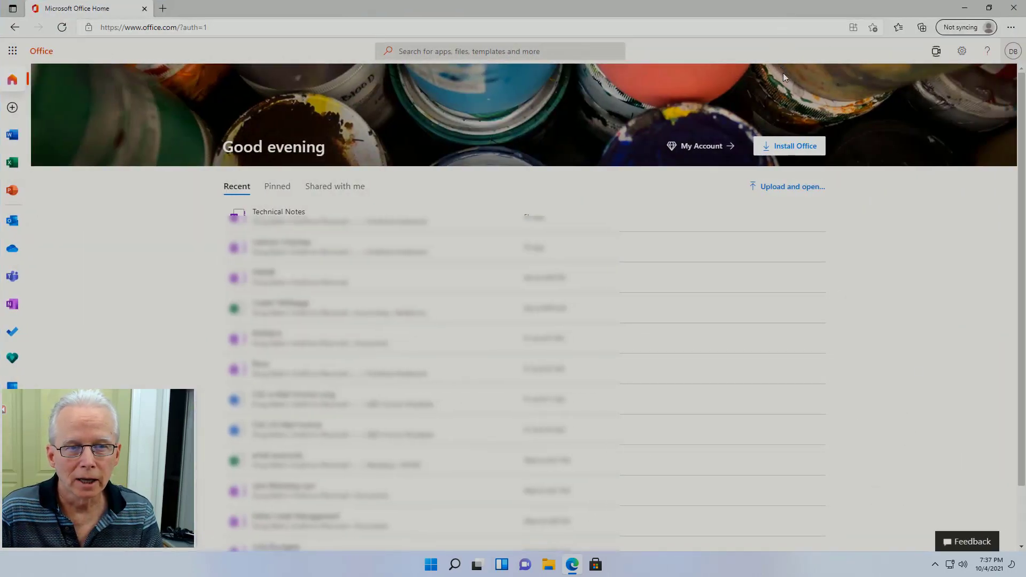
Step: Open 'My Microsoft account' in a new tab from the Office account panel
left_click(963, 52)
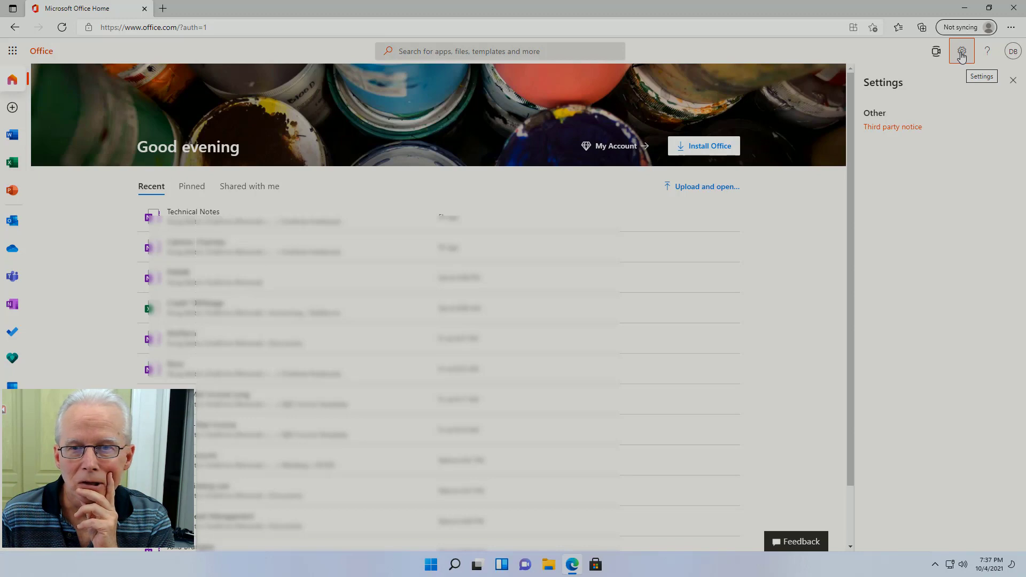
left_click(962, 52)
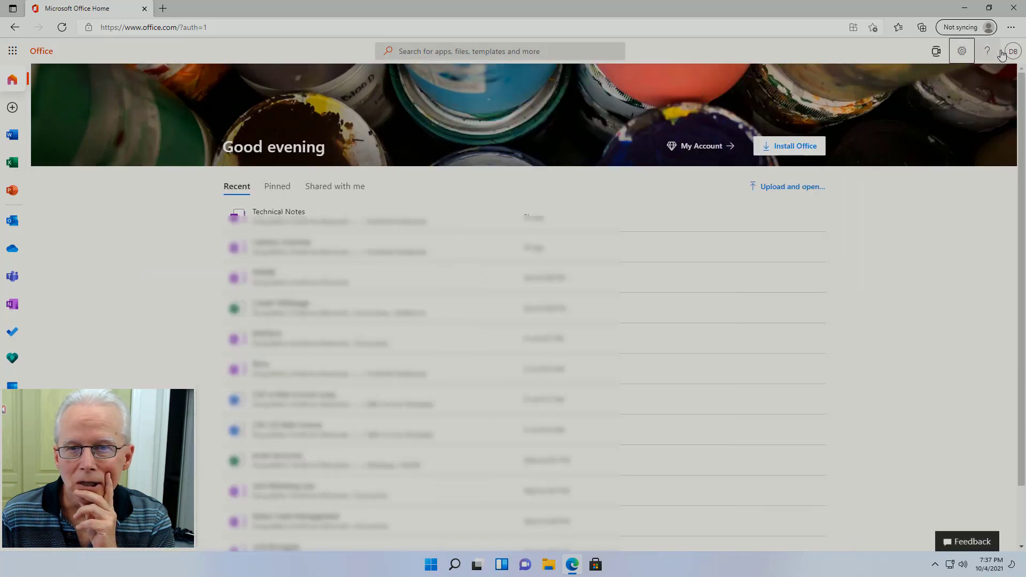
left_click(1013, 52)
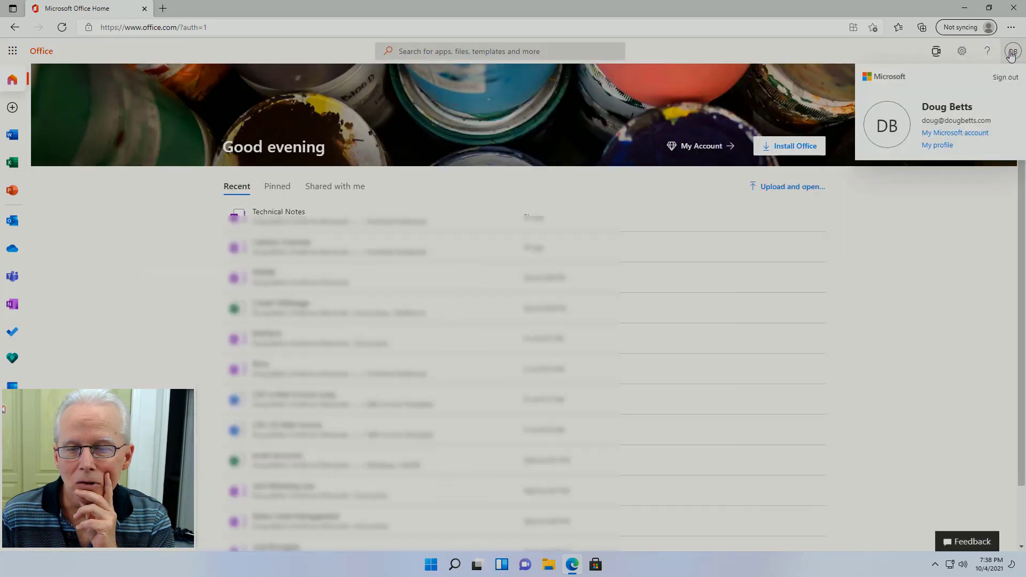
left_click(968, 136)
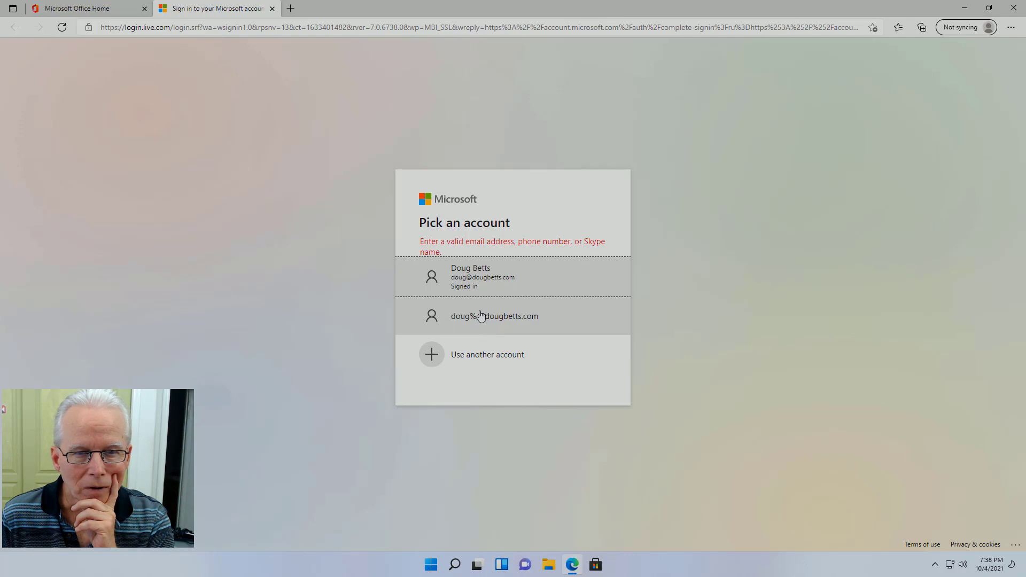
Step: Remove the UserComp device from the signed-in Microsoft account, then return to the Office Home tab
left_click(476, 284)
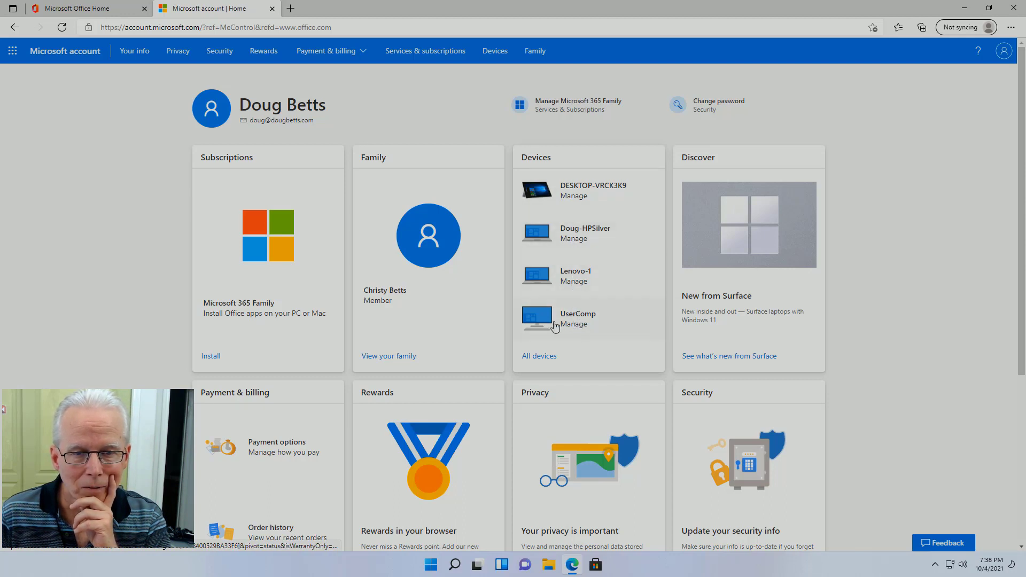
left_click(555, 323)
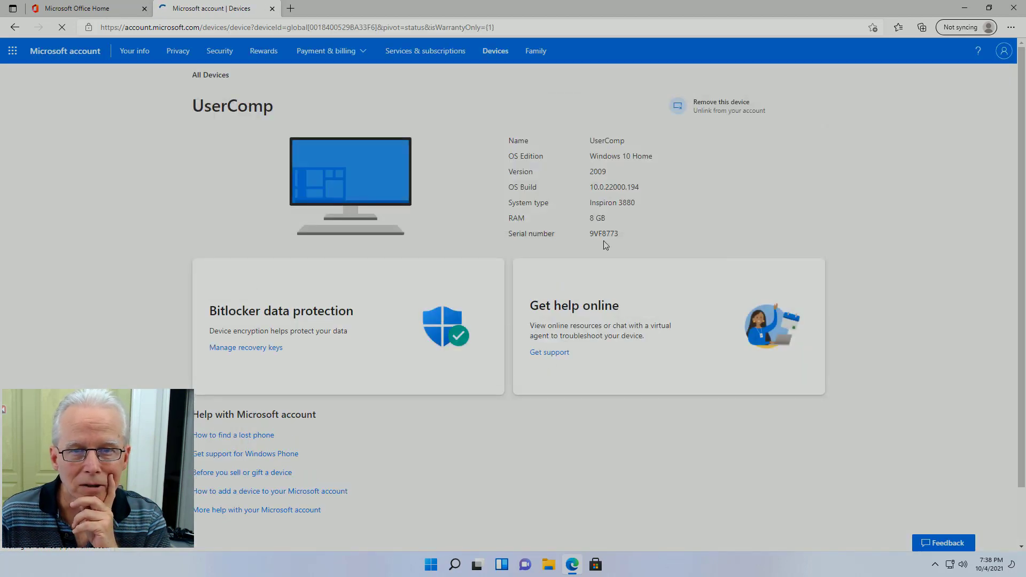
left_click(715, 109)
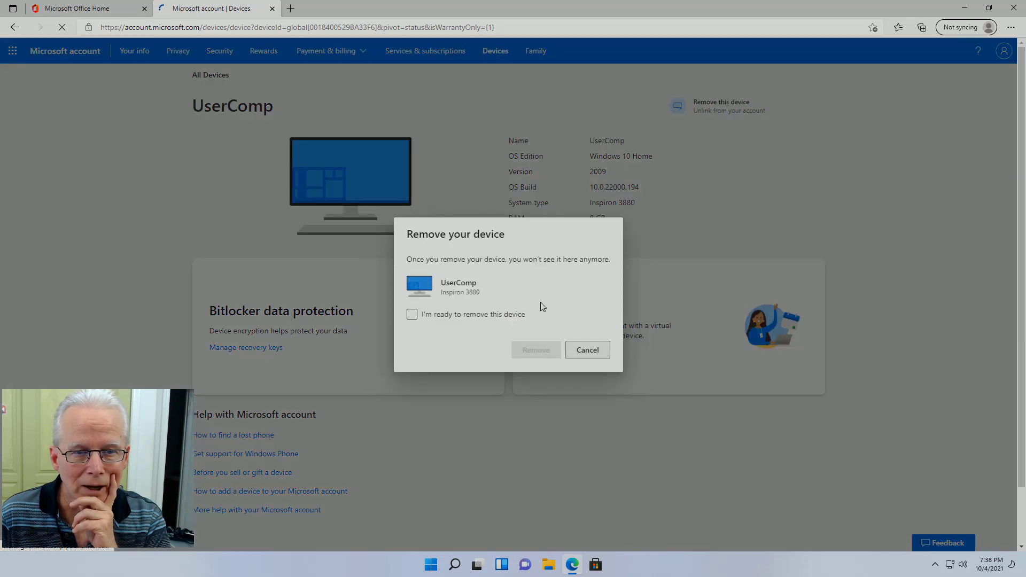
left_click(412, 315)
left_click(535, 350)
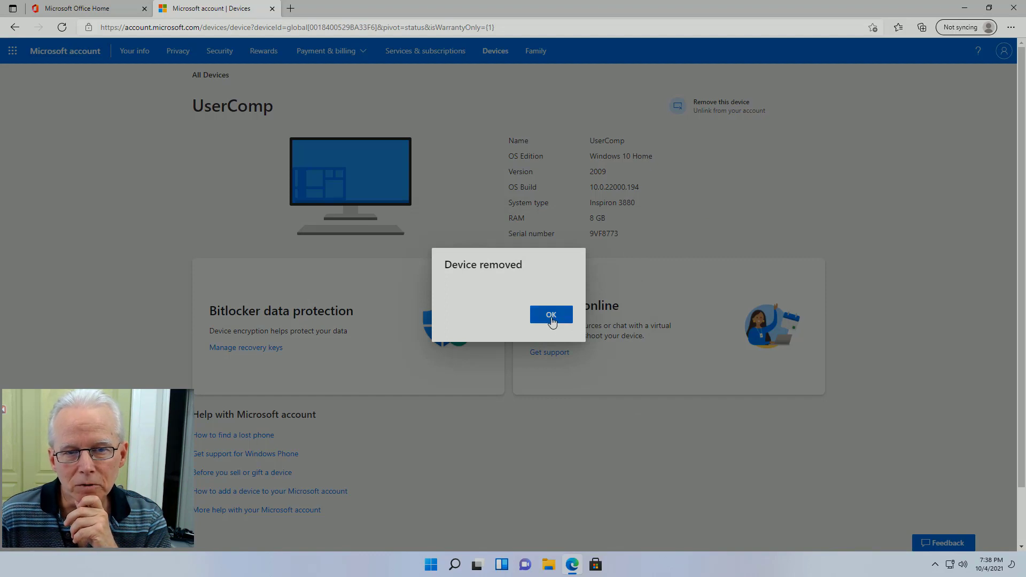
left_click(552, 316)
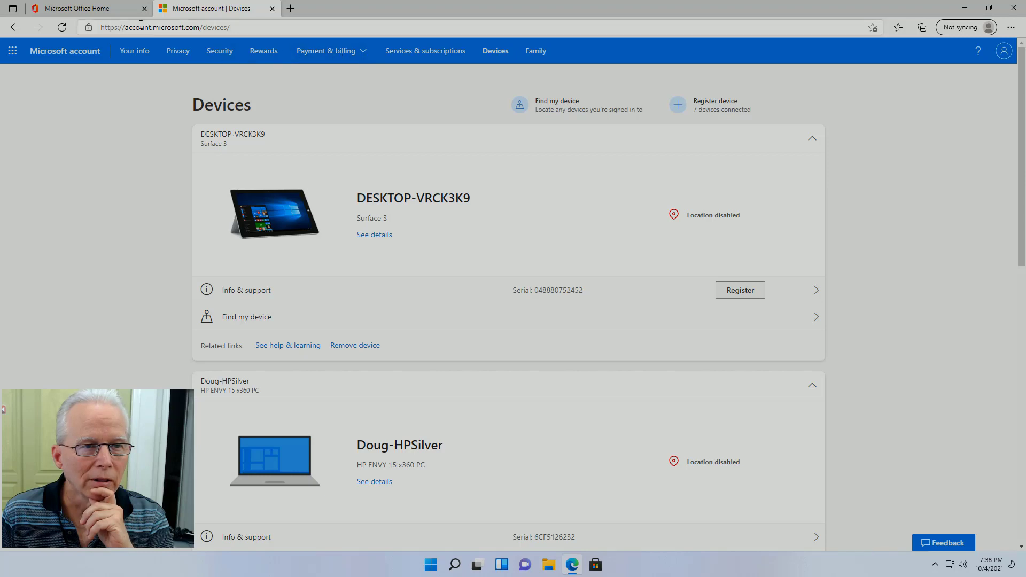
left_click(120, 16)
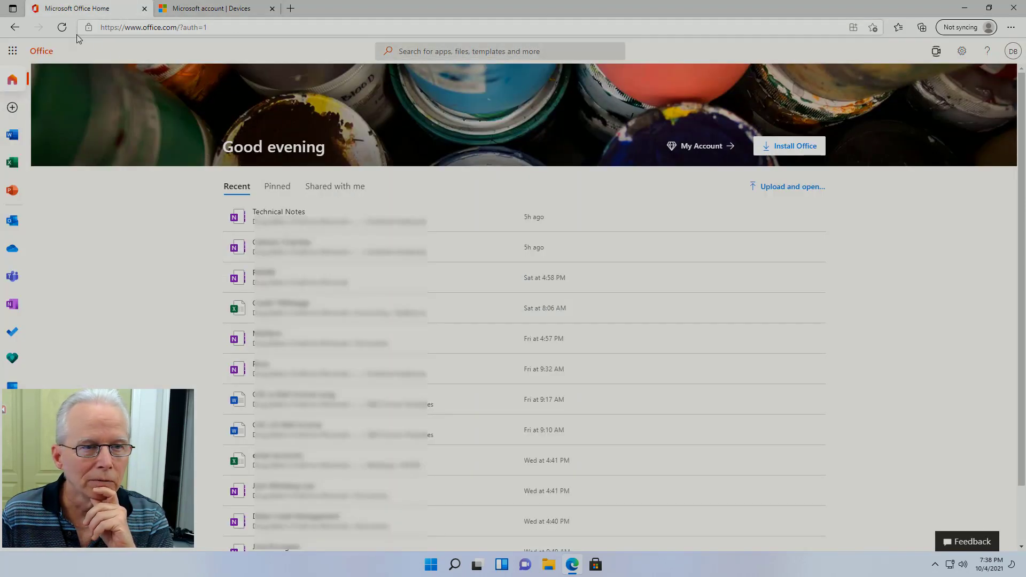
Step: Reload Office Home, sign out of the Microsoft account through the account picker, and close Edge
left_click(62, 27)
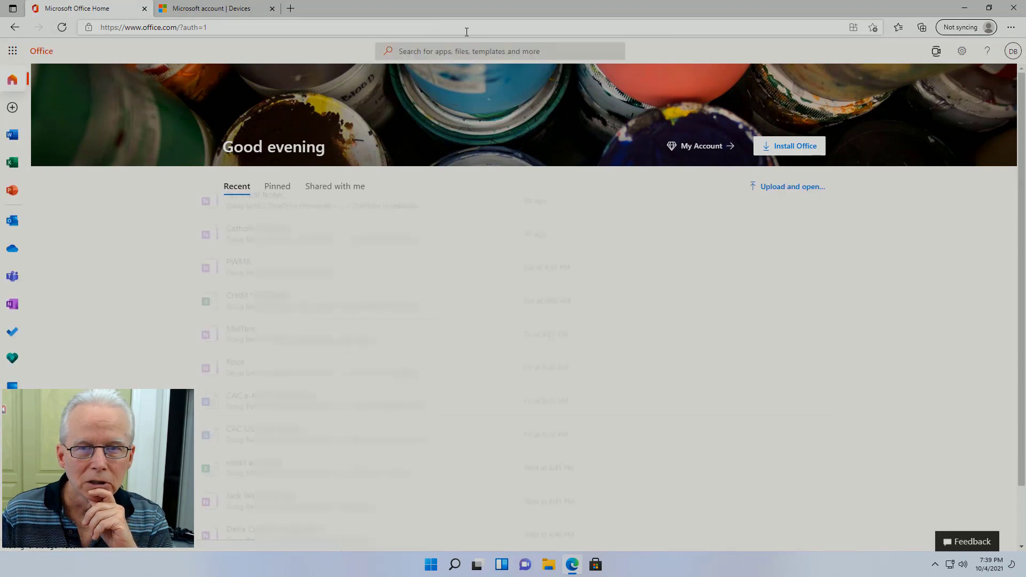
left_click(1008, 54)
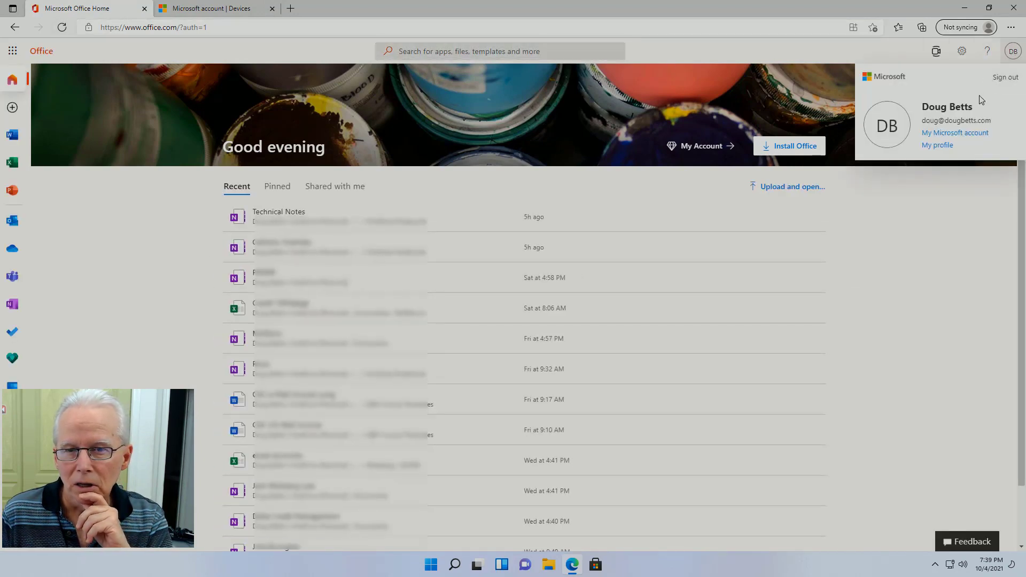
left_click(1004, 77)
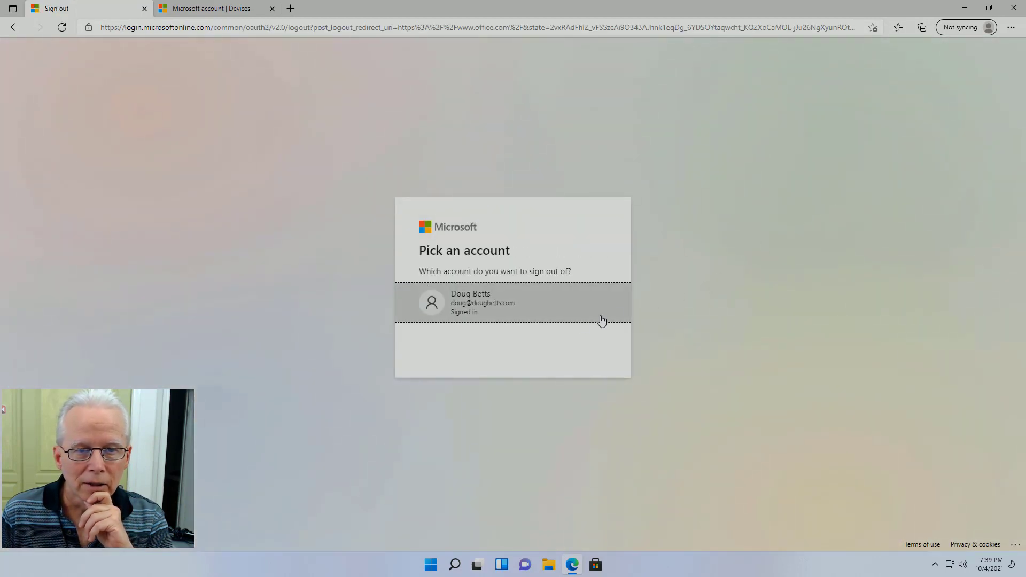
right_click(498, 311)
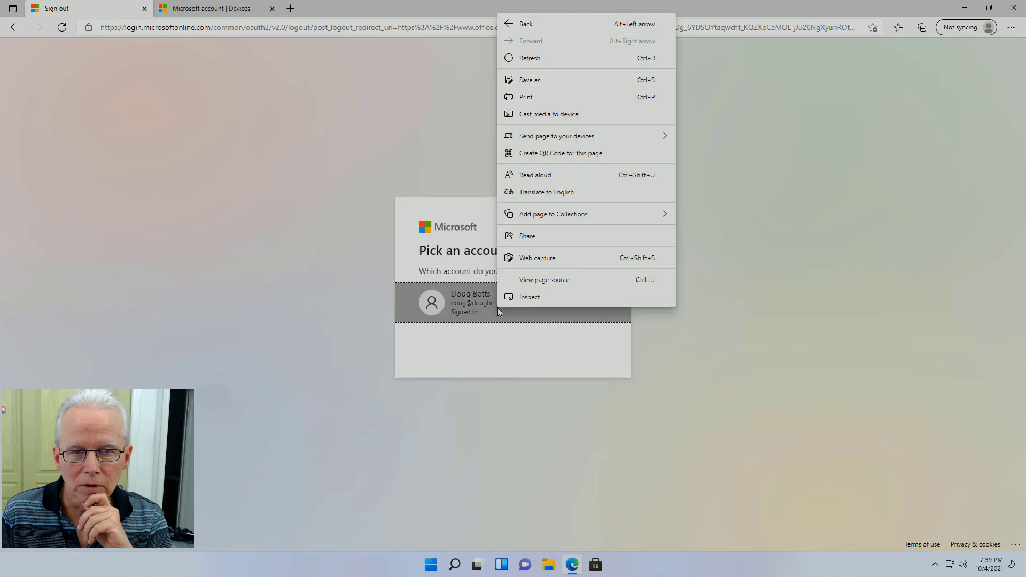
left_click(337, 288)
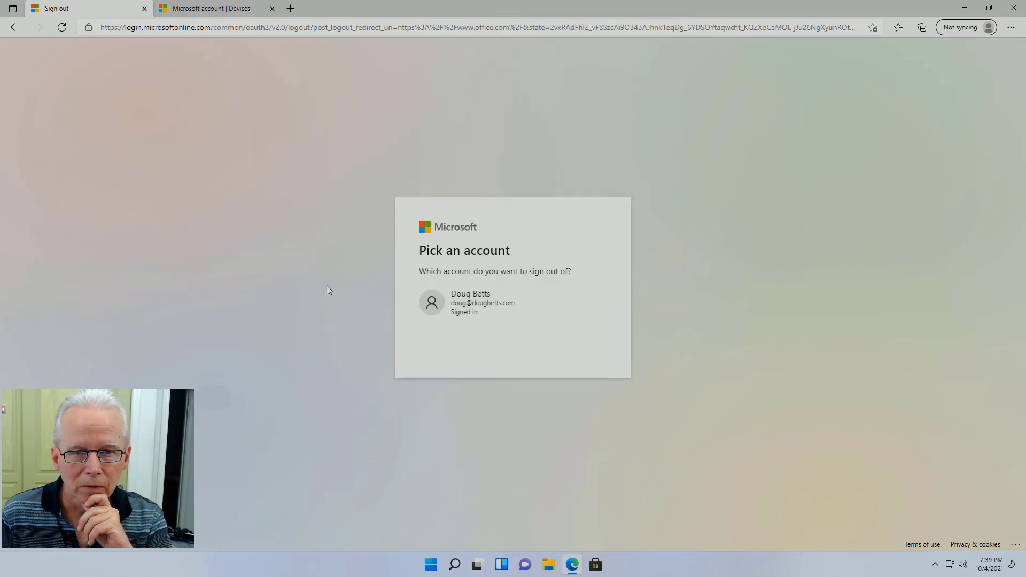
left_click(484, 300)
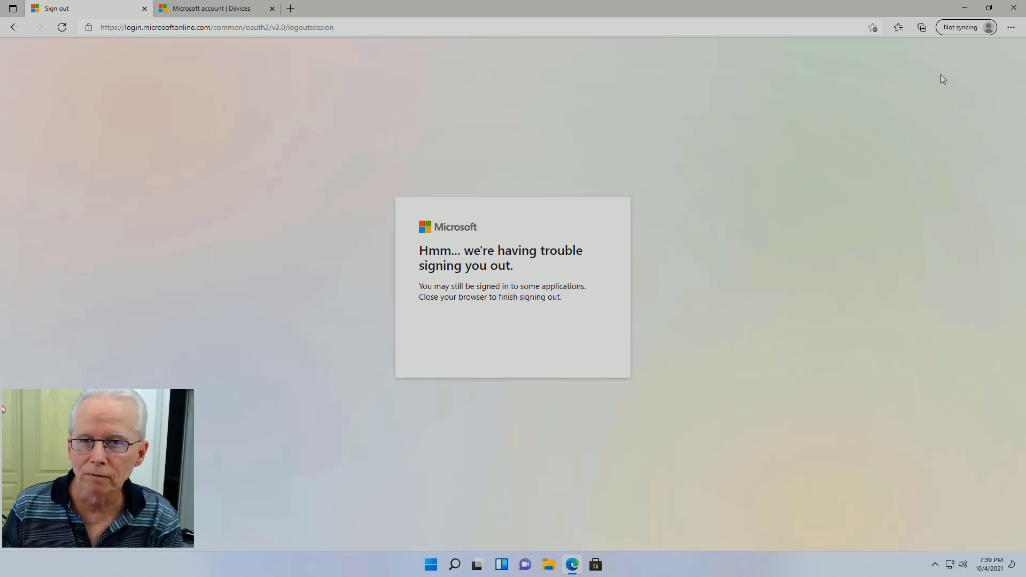
left_click(1014, 7)
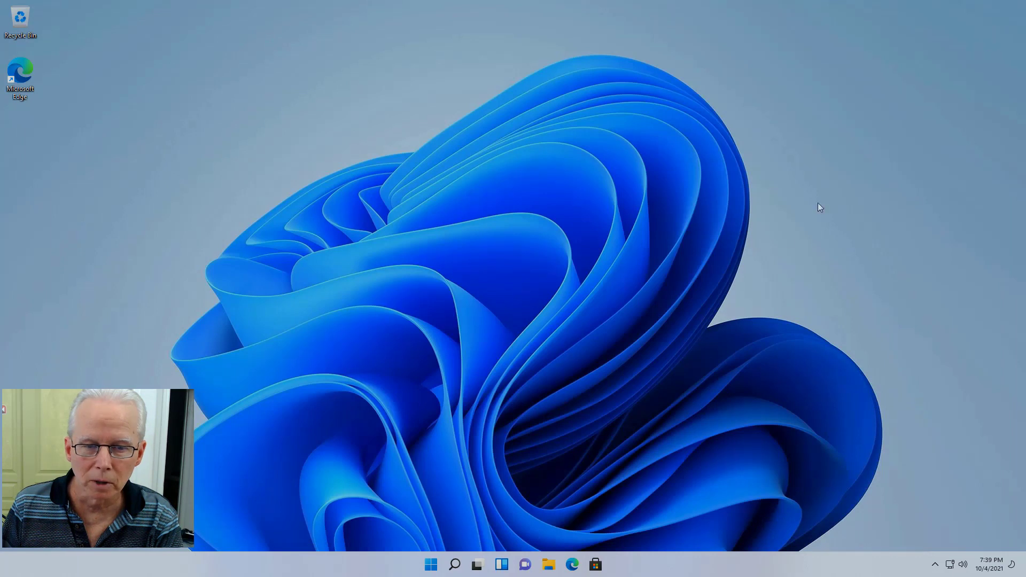
left_click(573, 565)
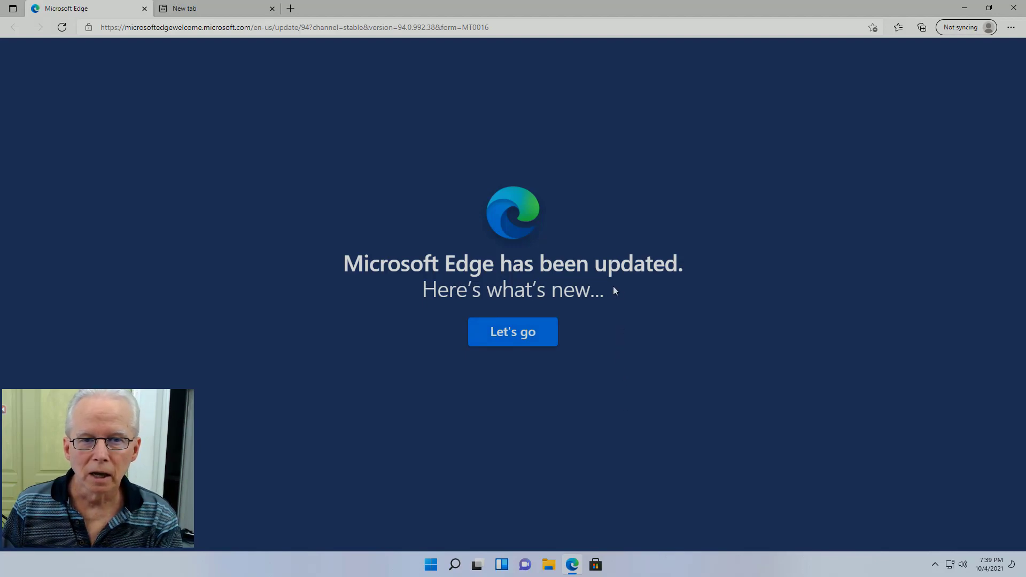
left_click(520, 332)
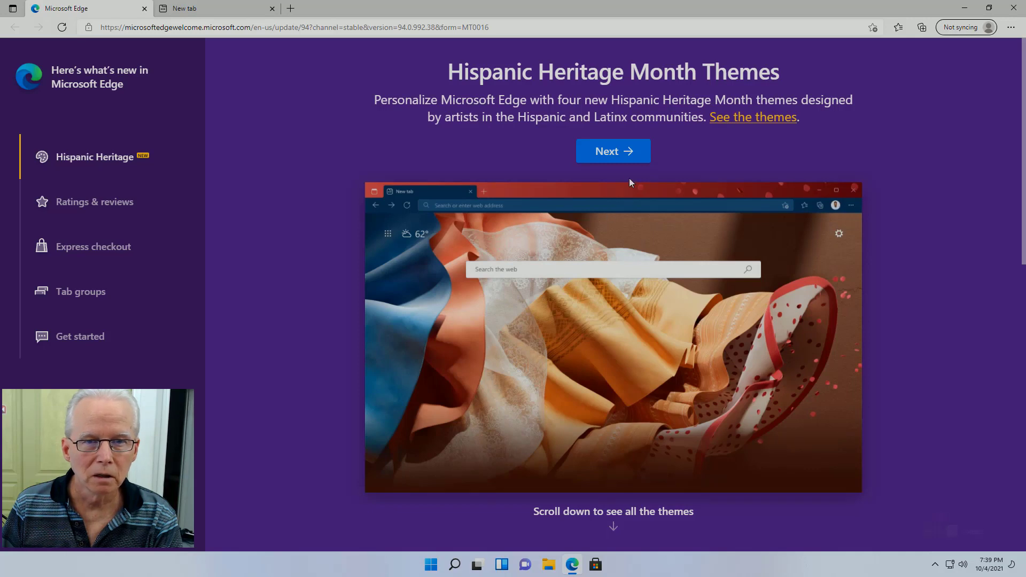
left_click(622, 151)
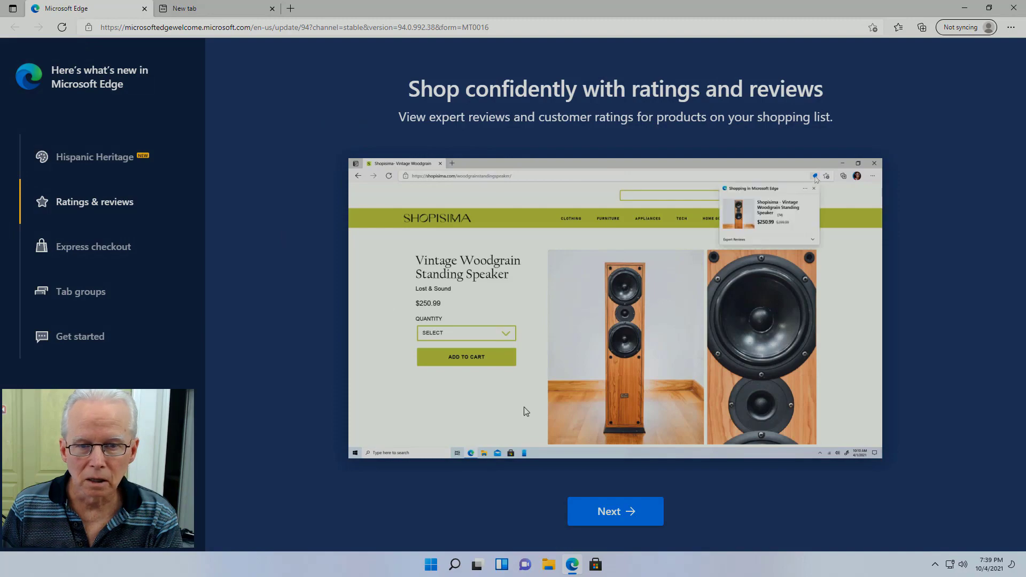
left_click(623, 511)
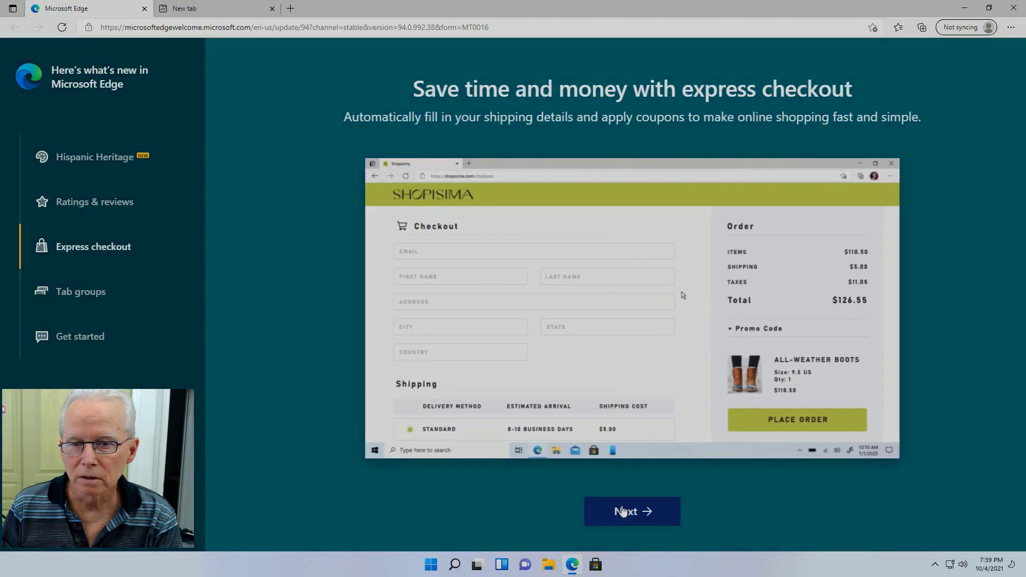
left_click(623, 511)
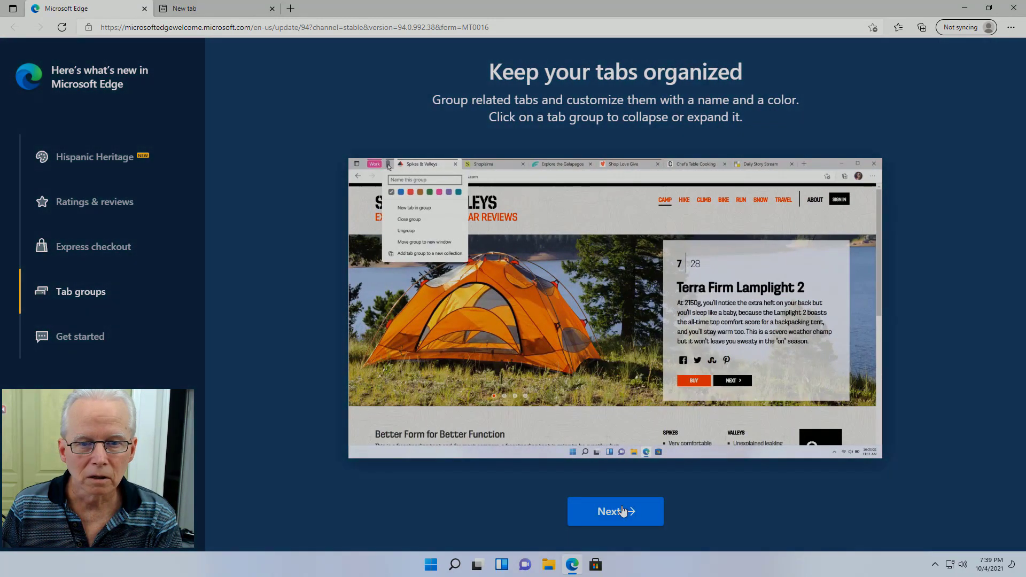
left_click(623, 511)
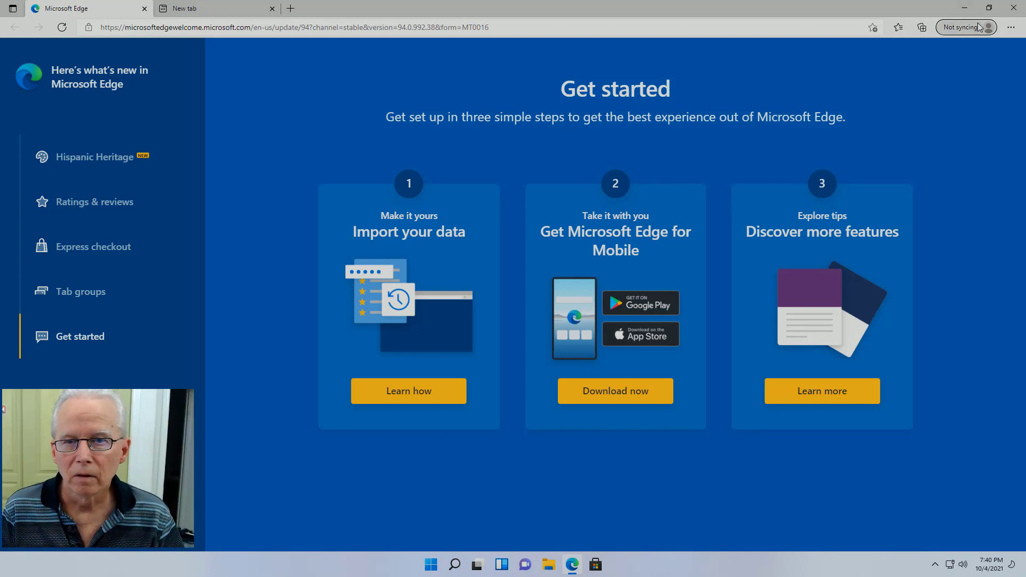
left_click(1011, 8)
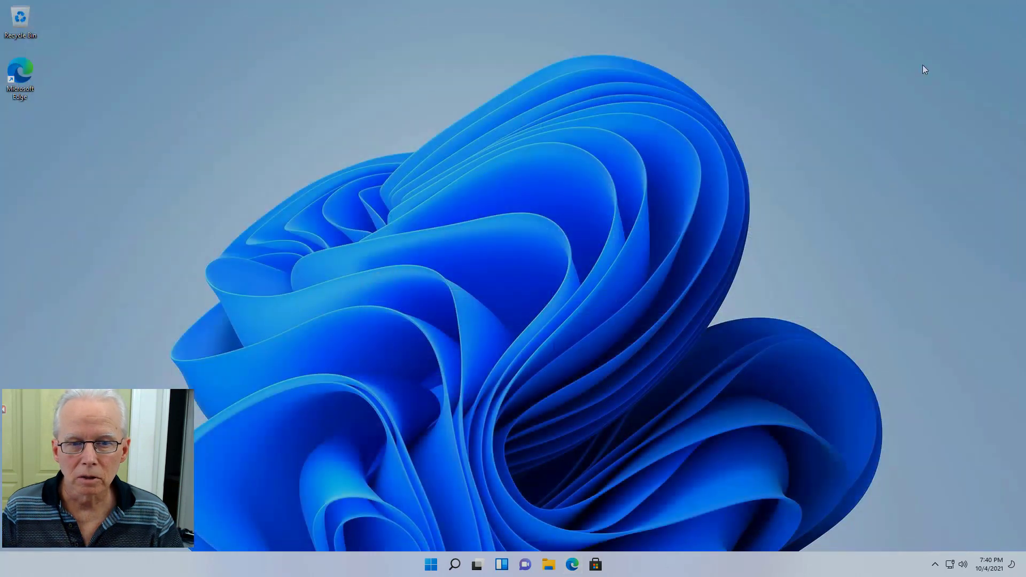
Step: Reopen Edge and remove the Personal profile from the Profiles settings page
left_click(572, 564)
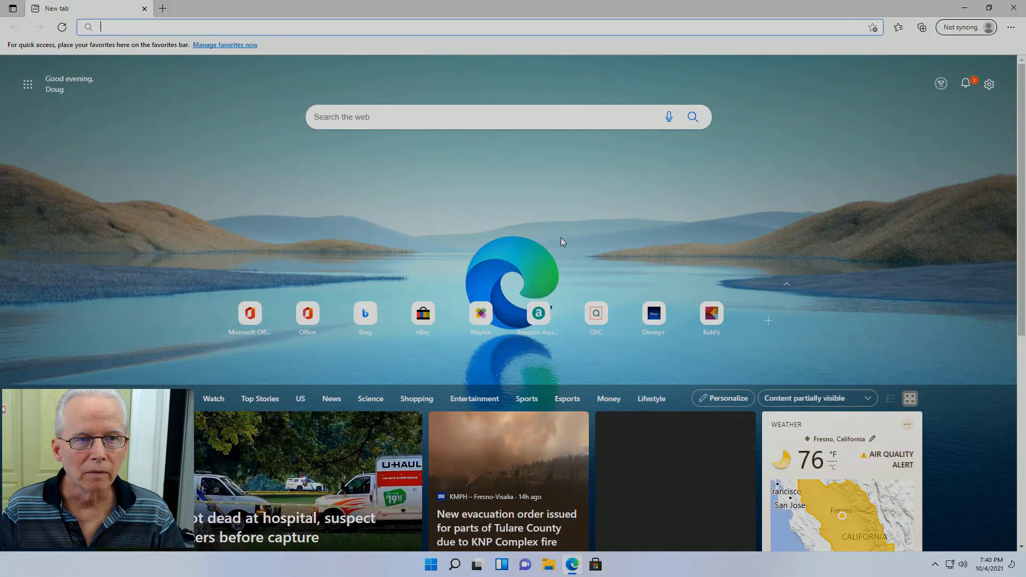
left_click(981, 33)
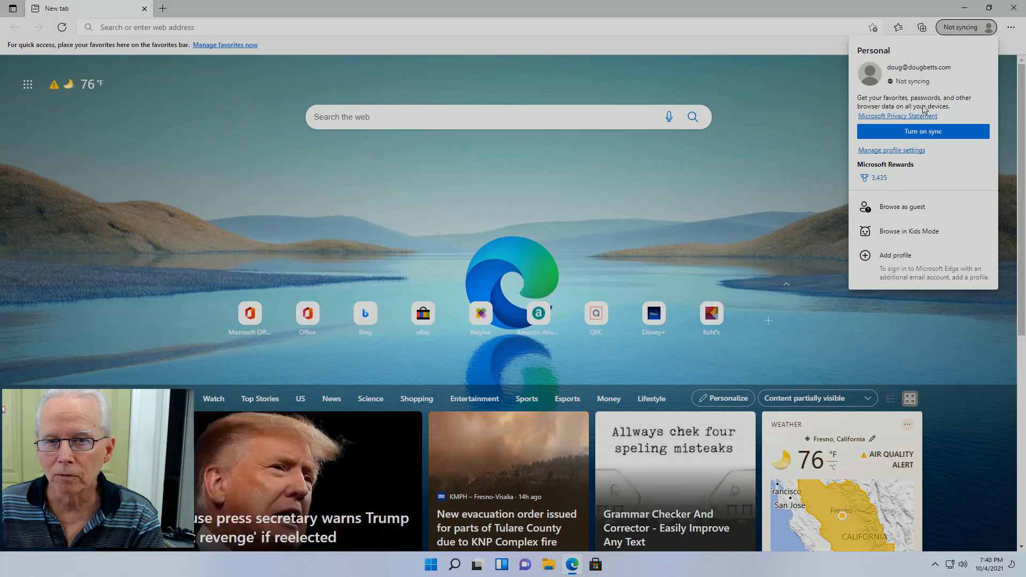
left_click(902, 151)
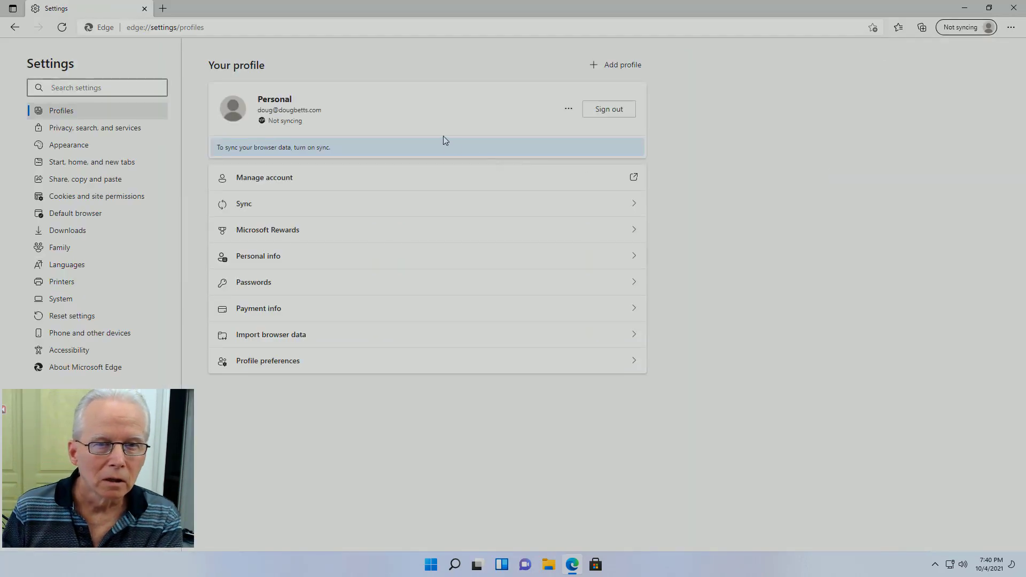
left_click(568, 109)
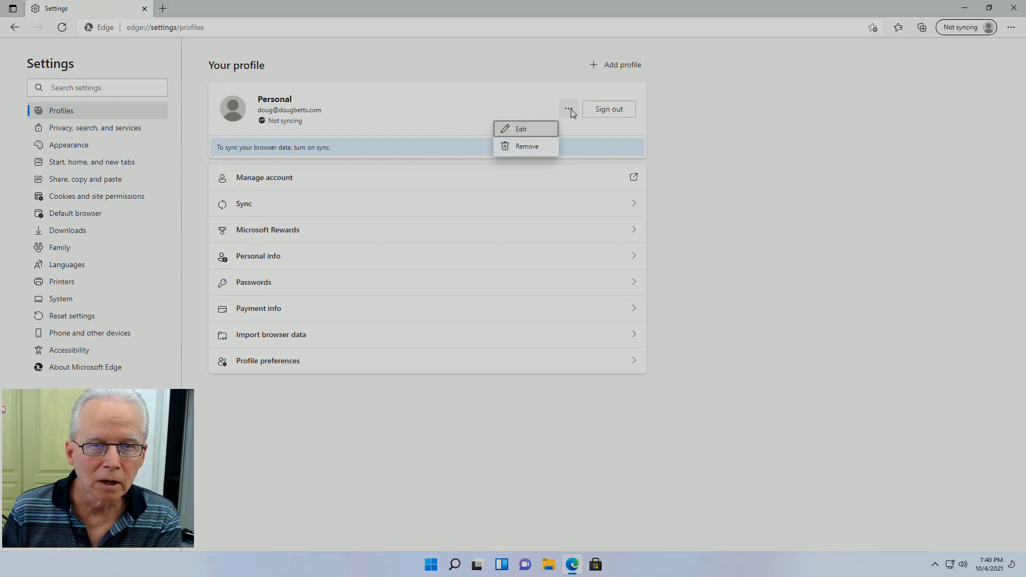
left_click(527, 147)
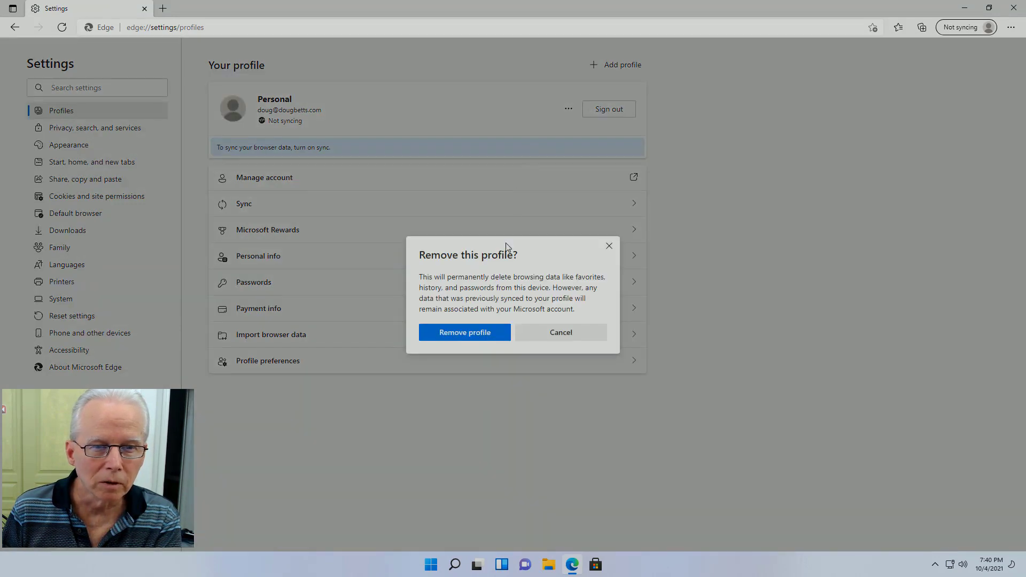
left_click(474, 332)
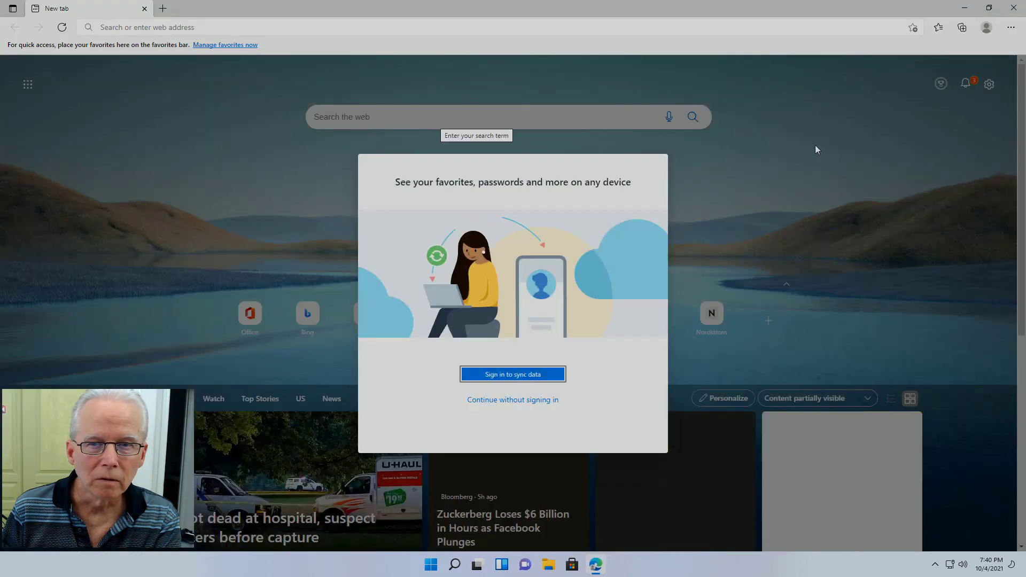
Step: Confirm only the unsigned Profile 2 remains in profile settings, then close Edge
left_click(1012, 29)
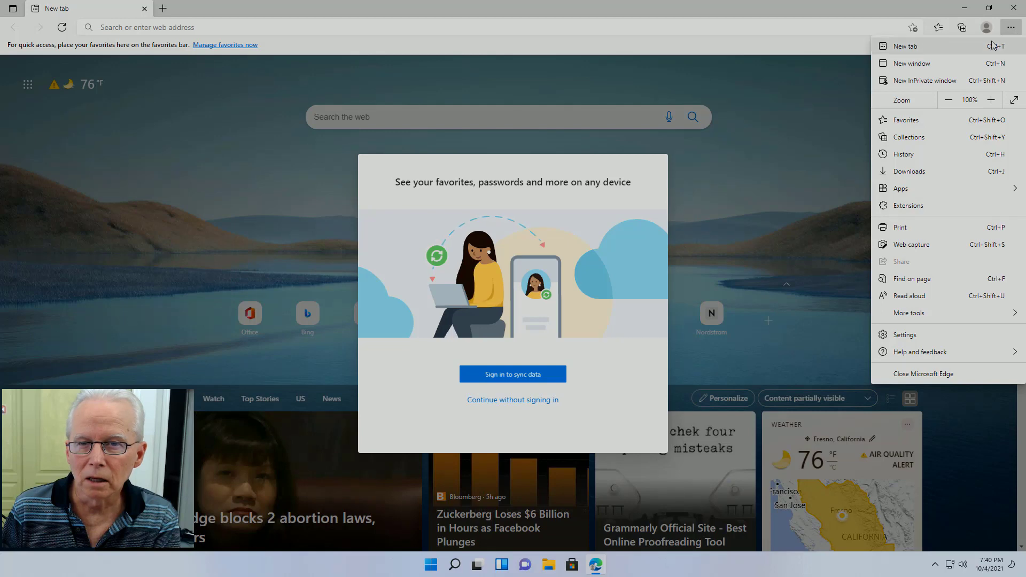
left_click(985, 31)
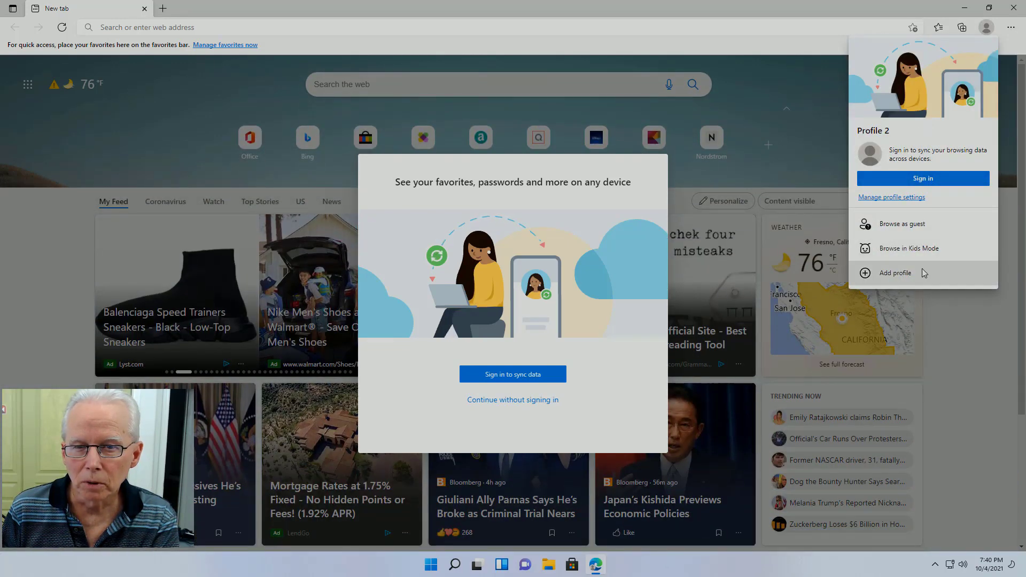
left_click(882, 198)
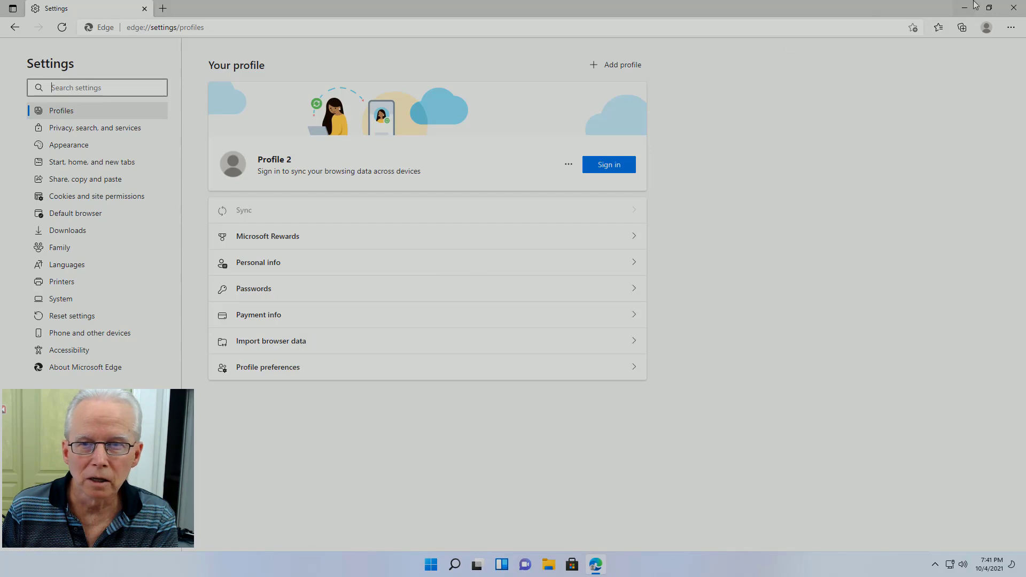
left_click(1013, 7)
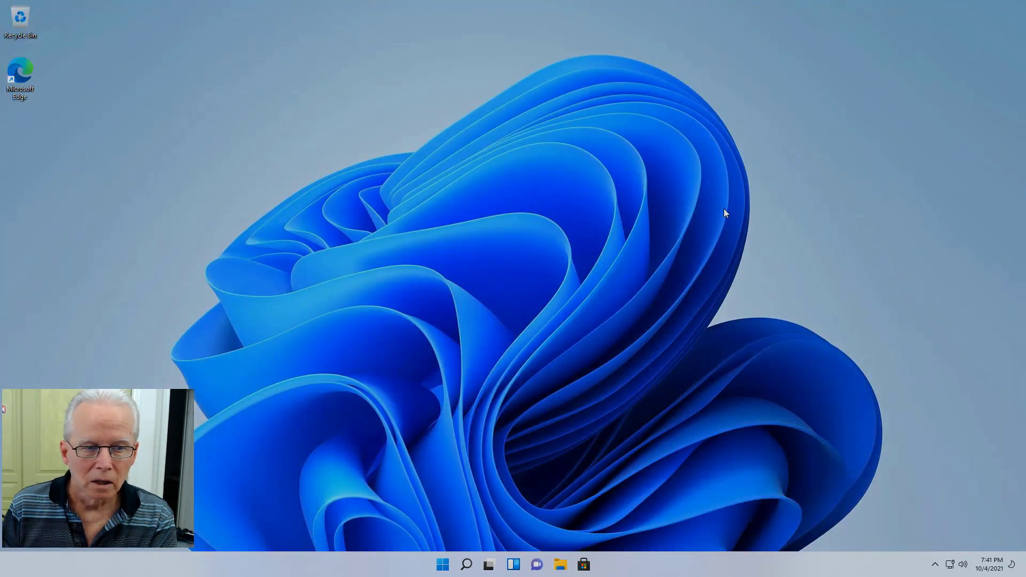
Step: Search the Start menu for 'credential' and launch Credential Manager
key("super")
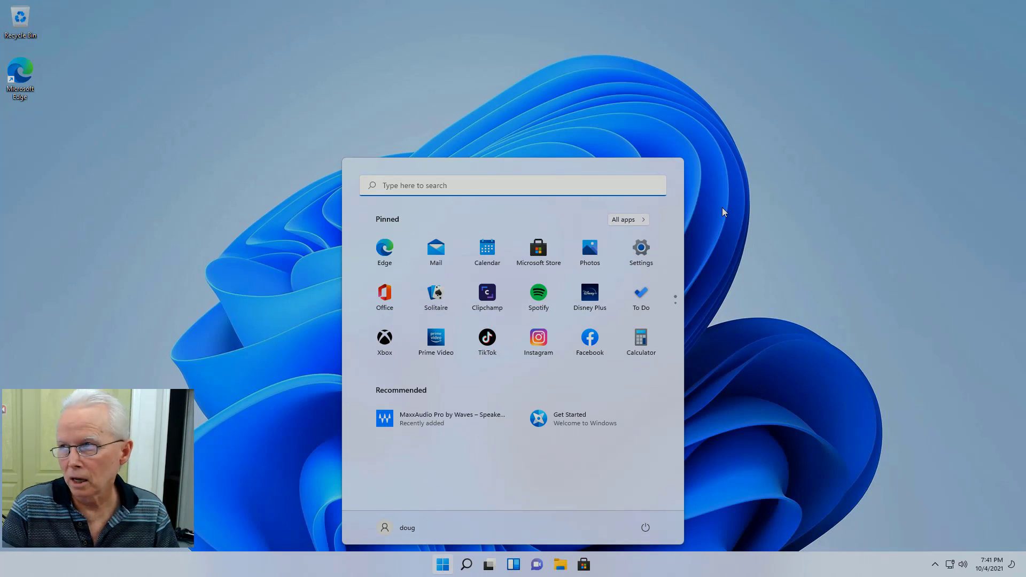
type("w")
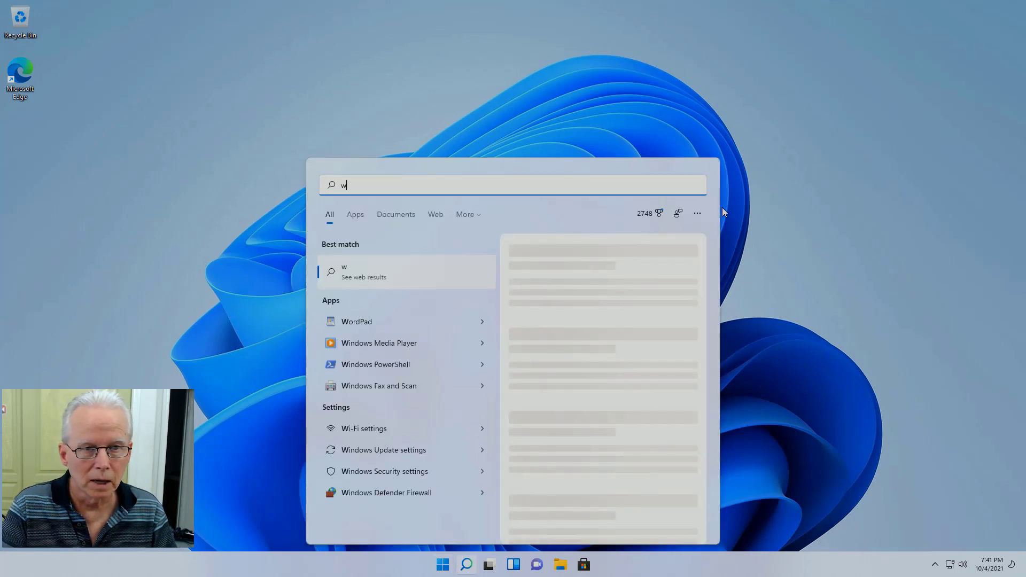
key("BackSpace")
type("c")
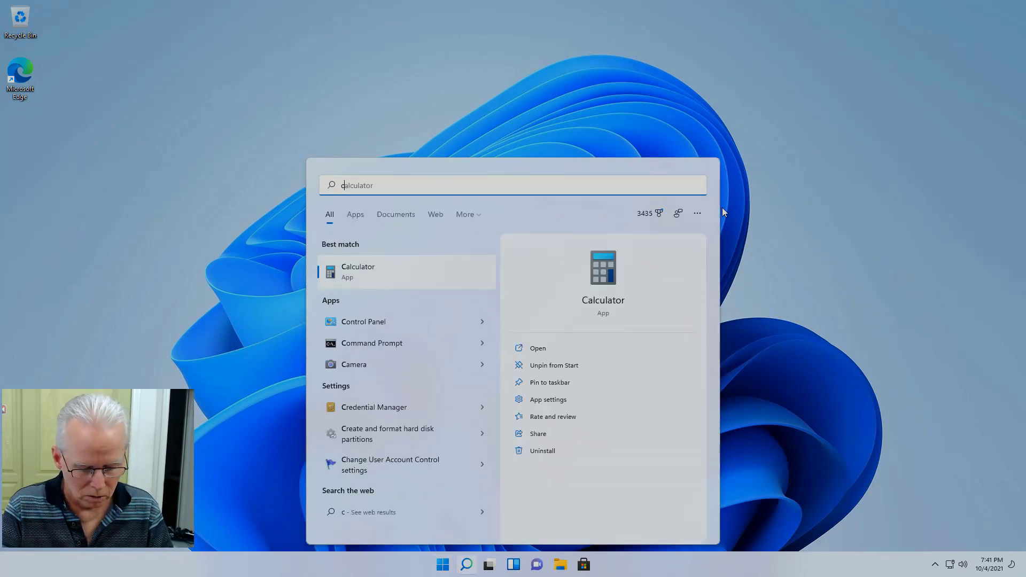
type("redenti")
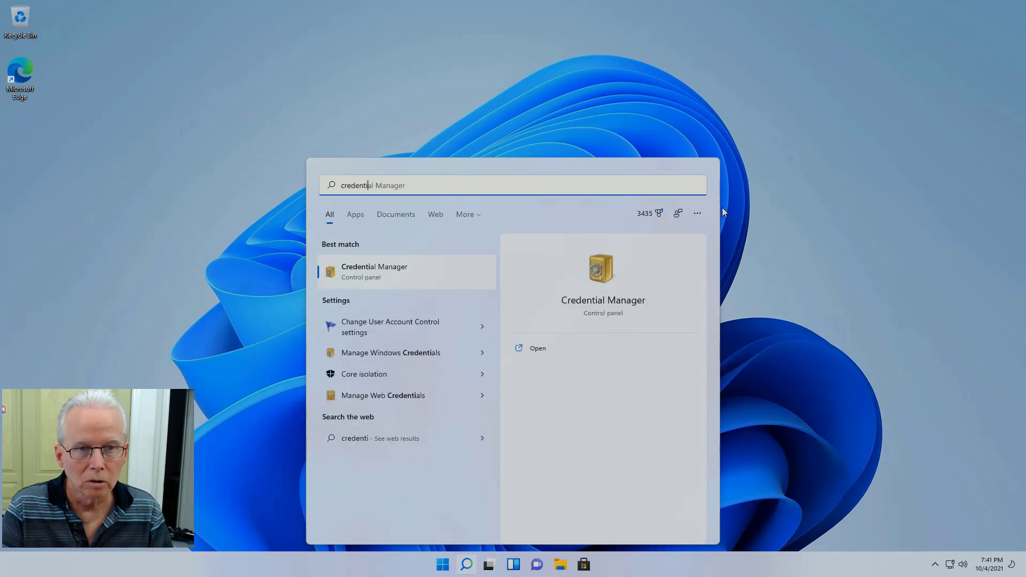
type("al")
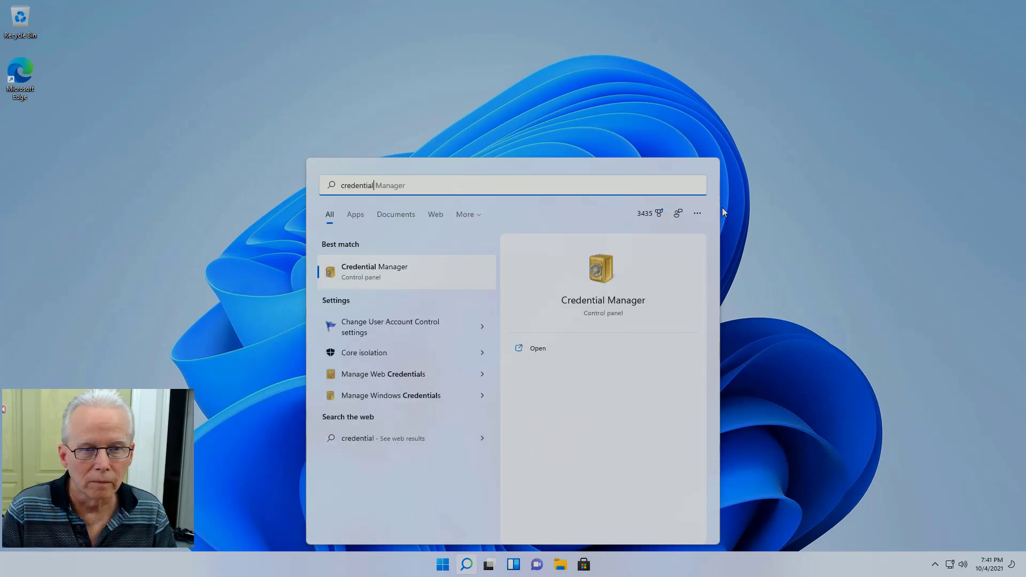
key("Return")
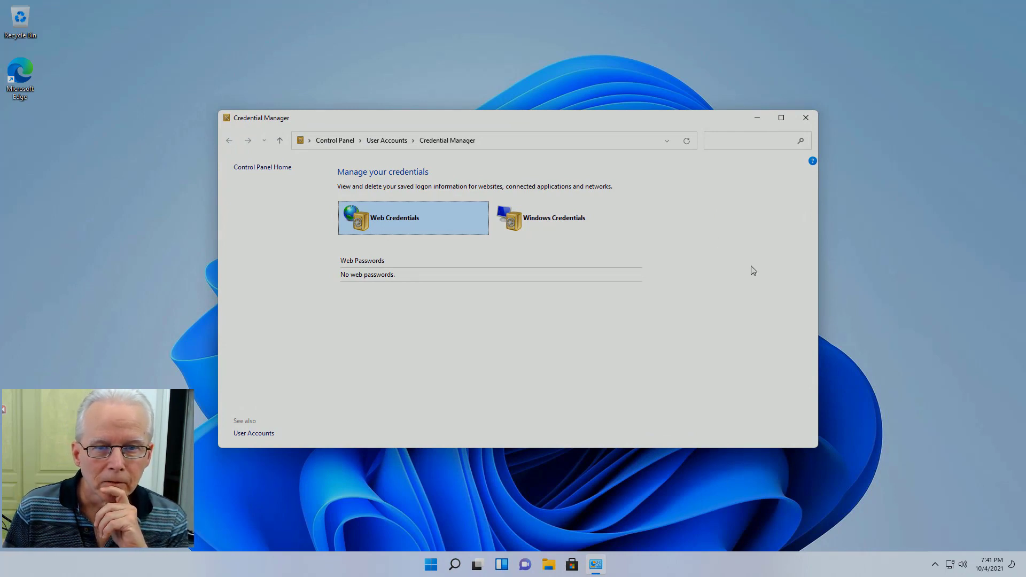
Step: Under Windows Credentials, delete the Microsoft account generic credential
left_click(576, 223)
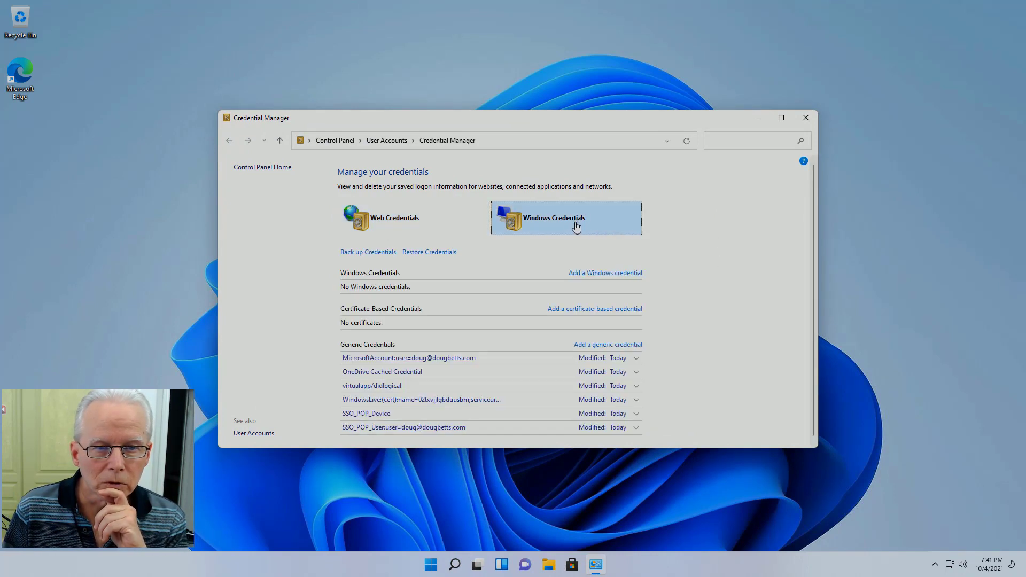
scroll(565, 257, "down", 1)
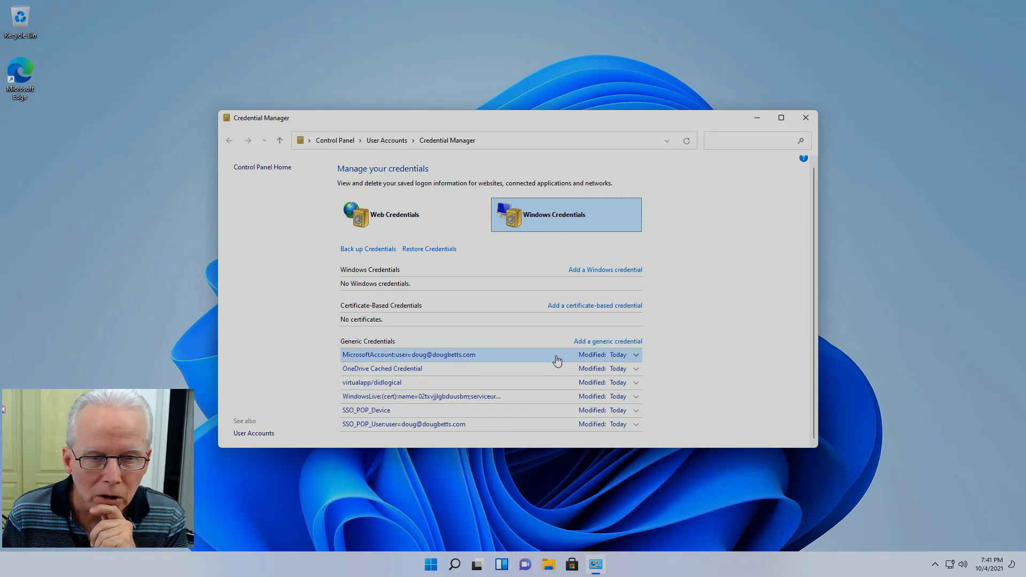
left_click(636, 356)
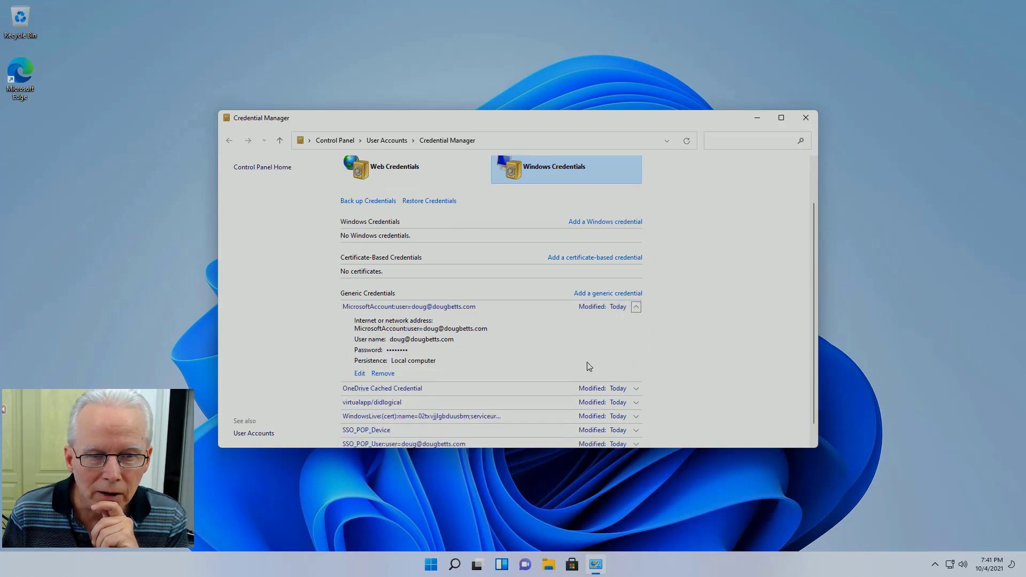
left_click(382, 373)
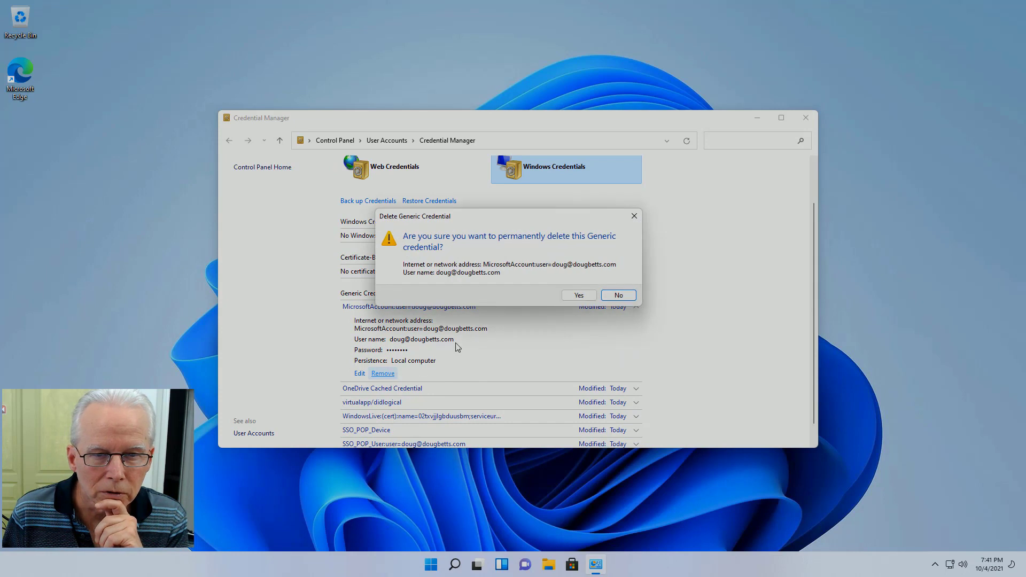
left_click(582, 297)
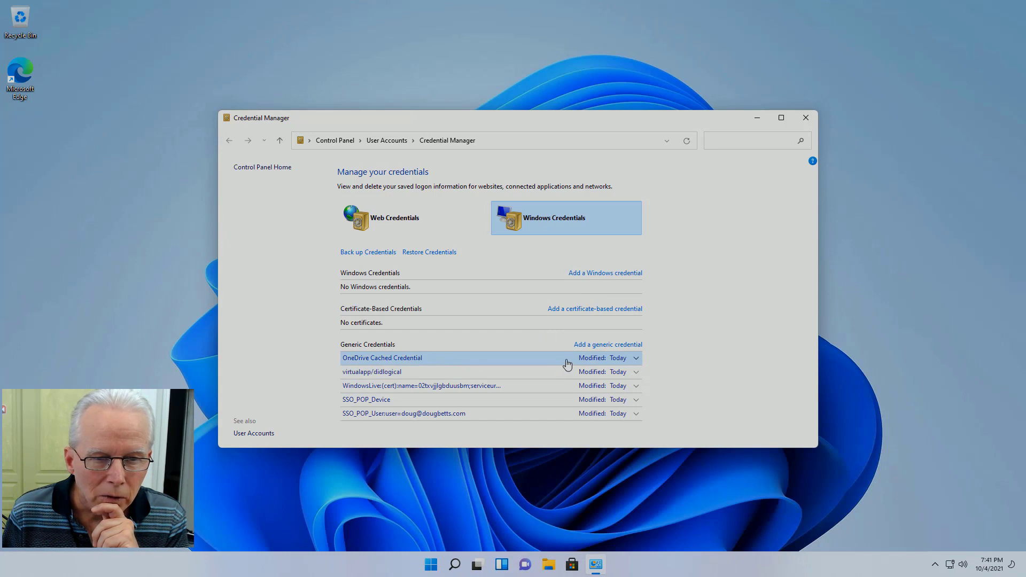
Step: Delete the OneDrive Cached Credential as well
left_click(632, 362)
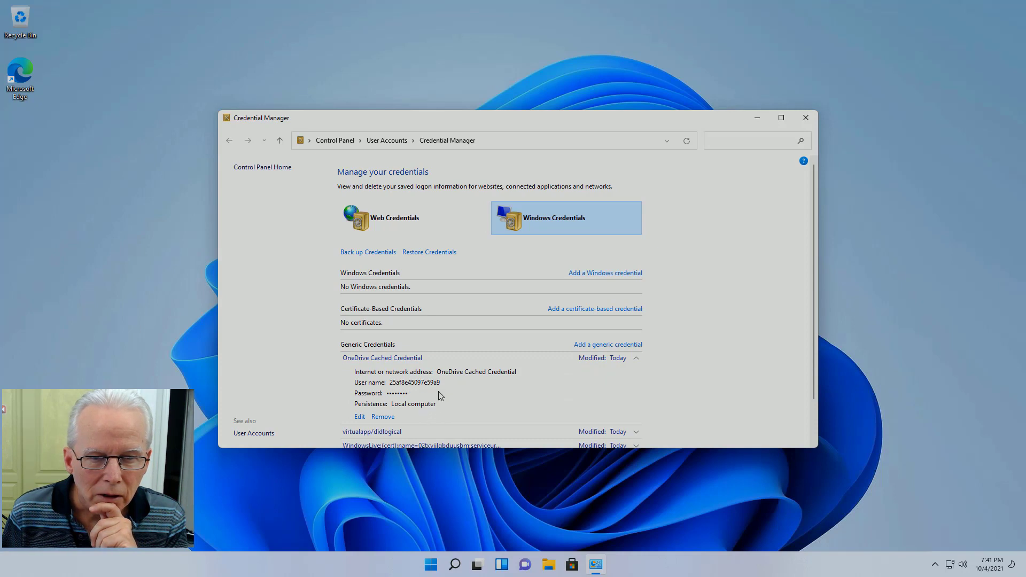
left_click(383, 417)
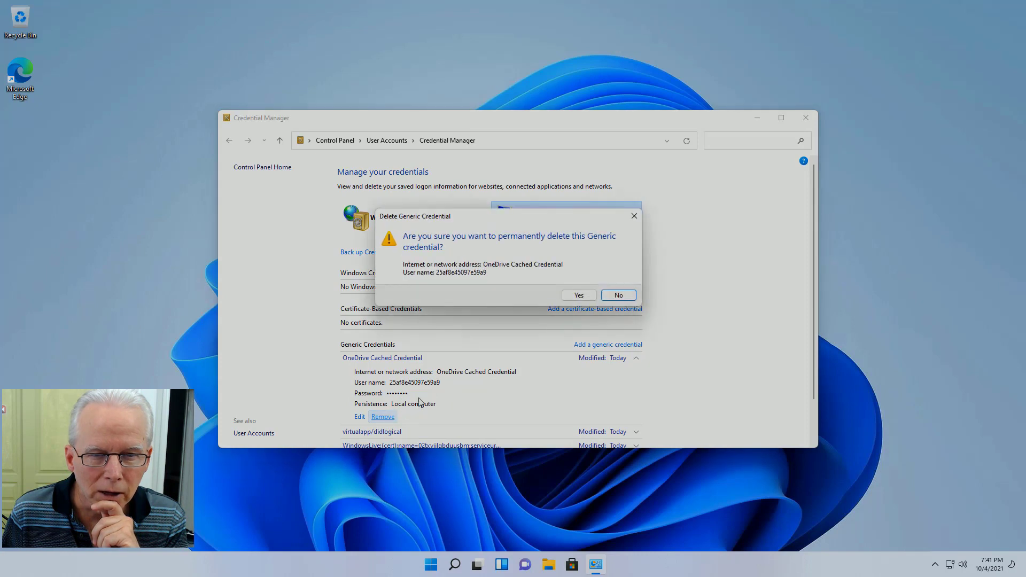
left_click(580, 297)
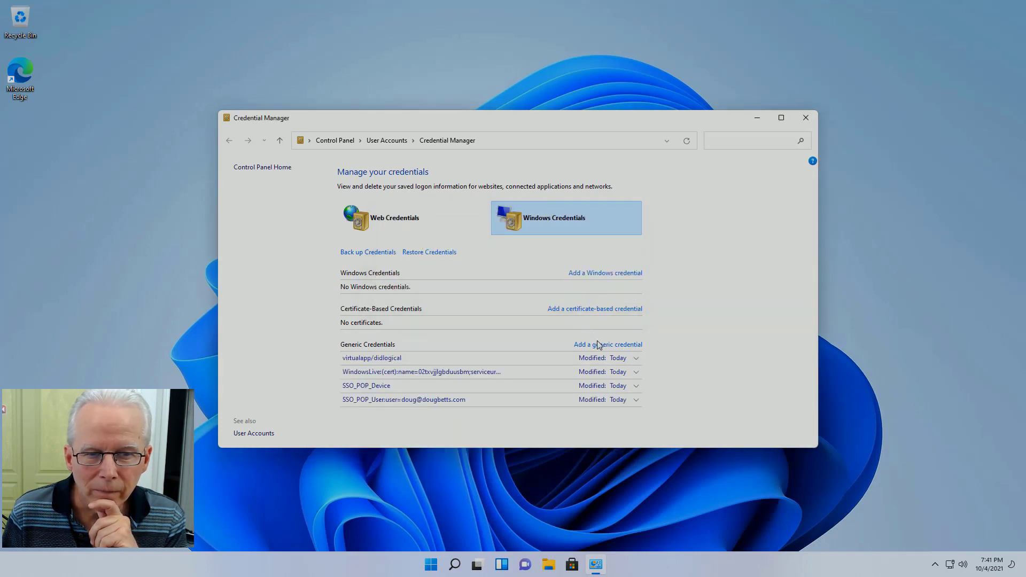
Step: Inspect the virtualapp/didlogical, WindowsLive and SSO_POP_Device credential details
left_click(635, 359)
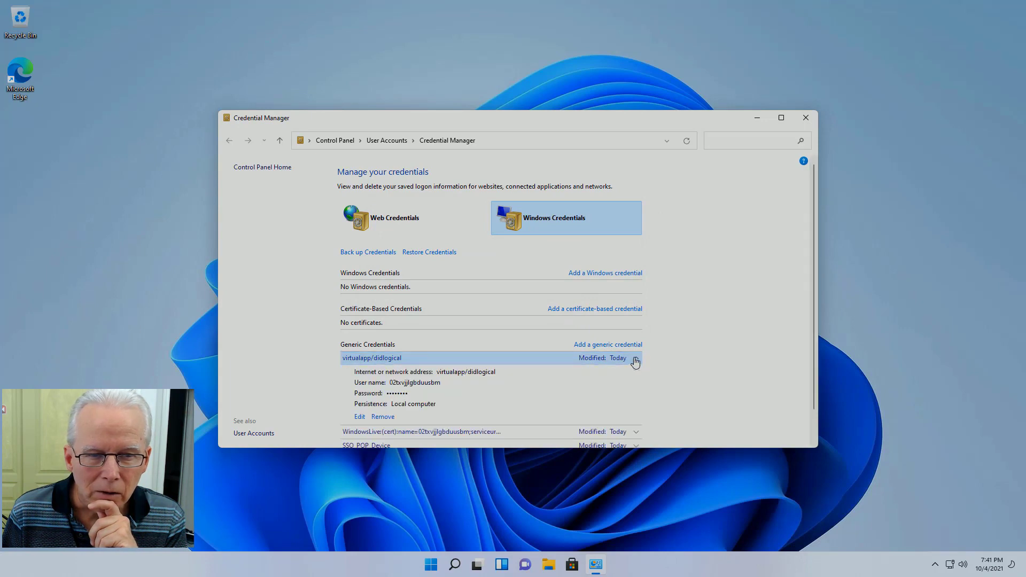
scroll(635, 362, "down", 1)
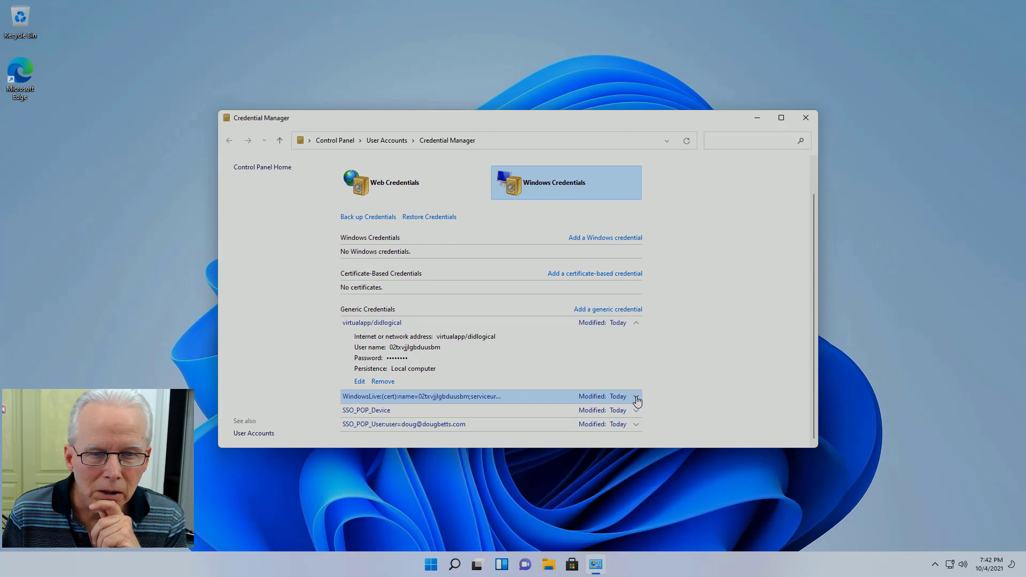
left_click(636, 396)
scroll(671, 369, "down", 2)
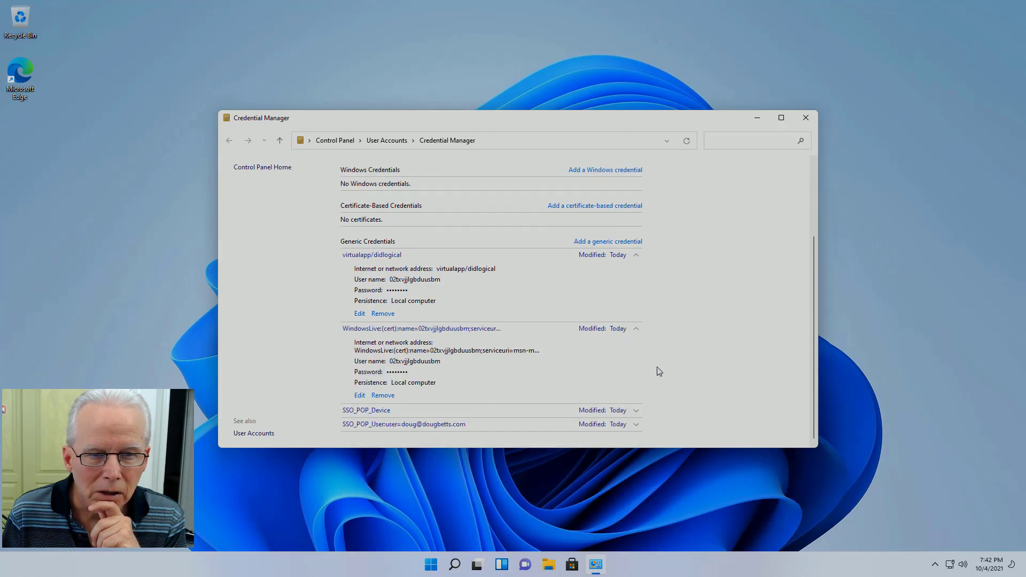
left_click(636, 411)
scroll(652, 395, "down", 2)
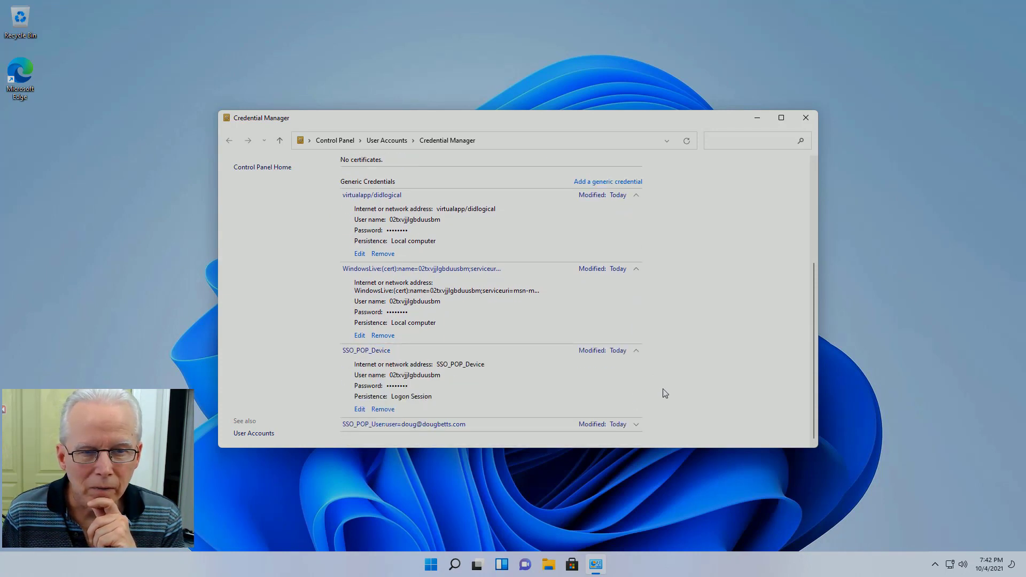
Step: Delete the SSO_POP_User credential tied to the Microsoft account
left_click(635, 423)
scroll(694, 408, "down", 2)
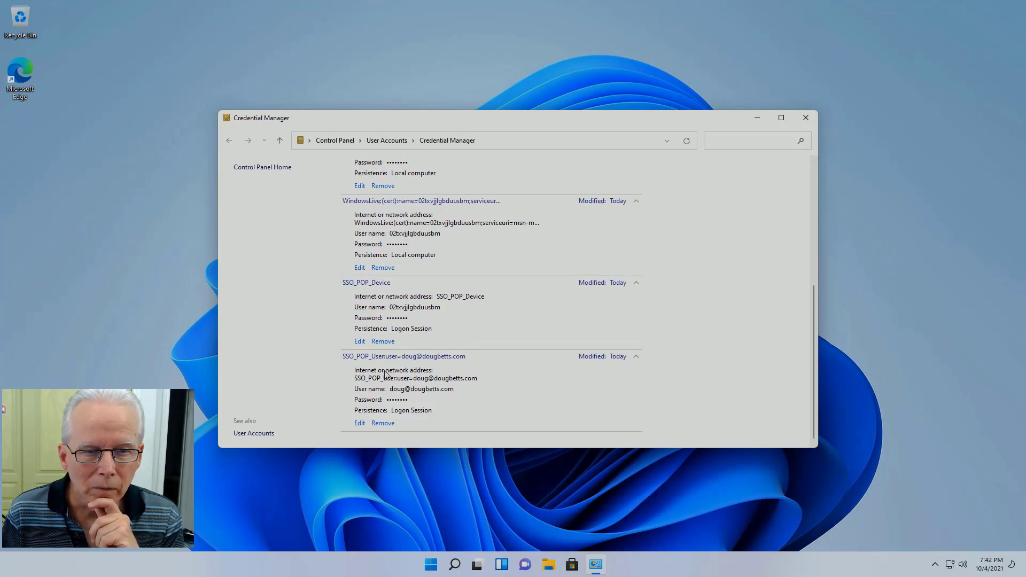
left_click(388, 423)
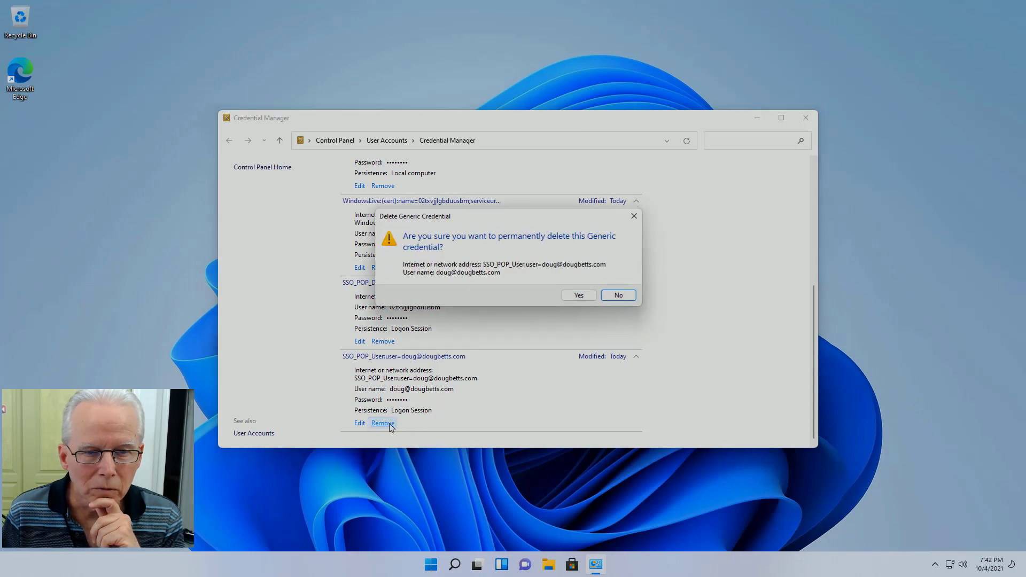
left_click(580, 296)
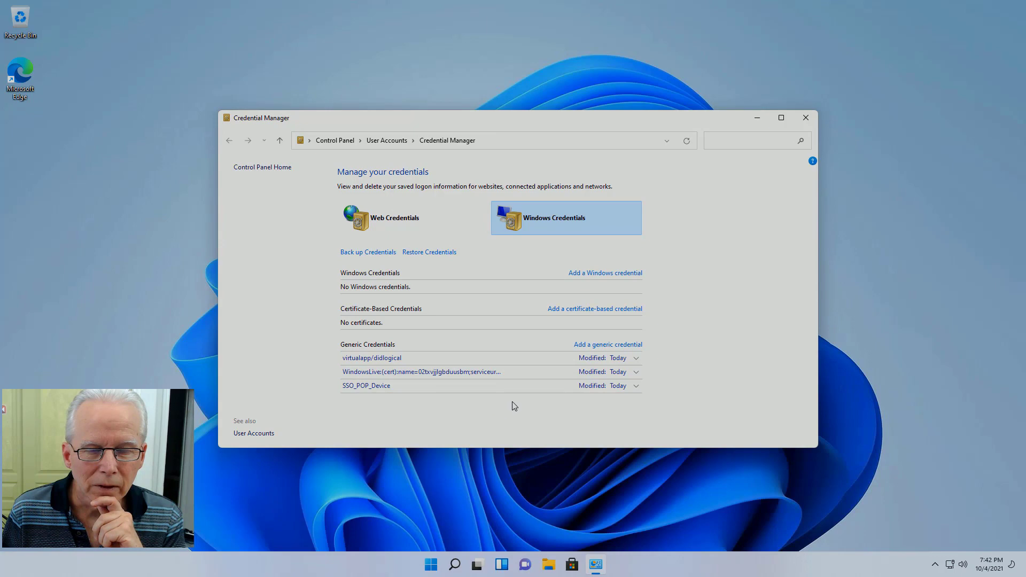
Step: Close Credential Manager and bring up OneDrive settings from its tray icon
left_click(805, 119)
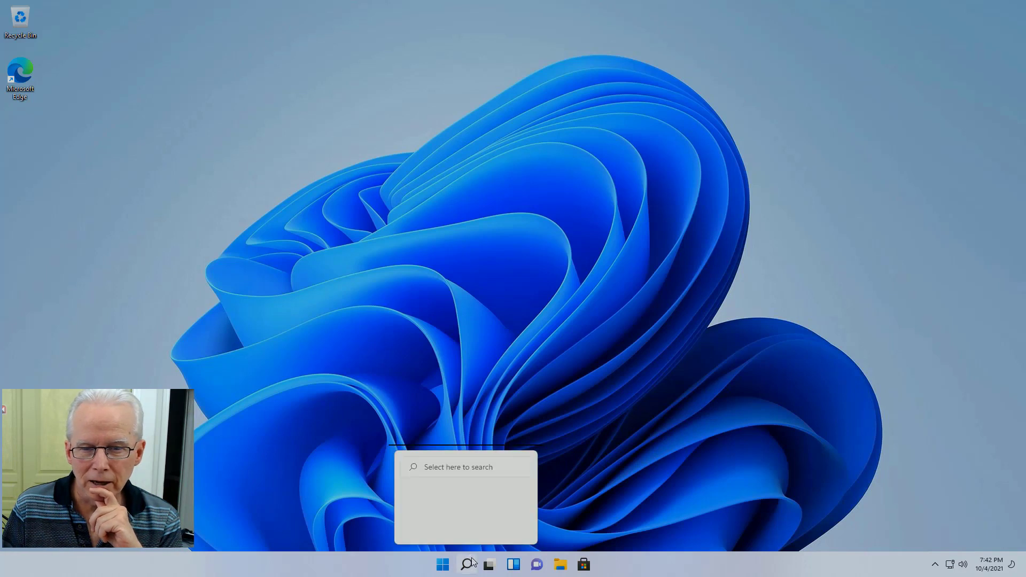
left_click(936, 564)
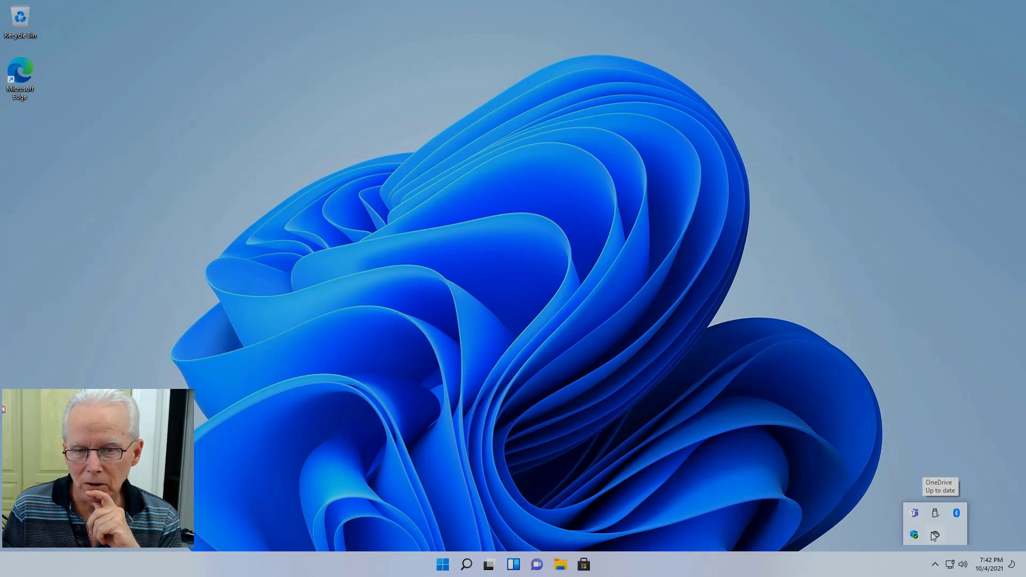
right_click(934, 536)
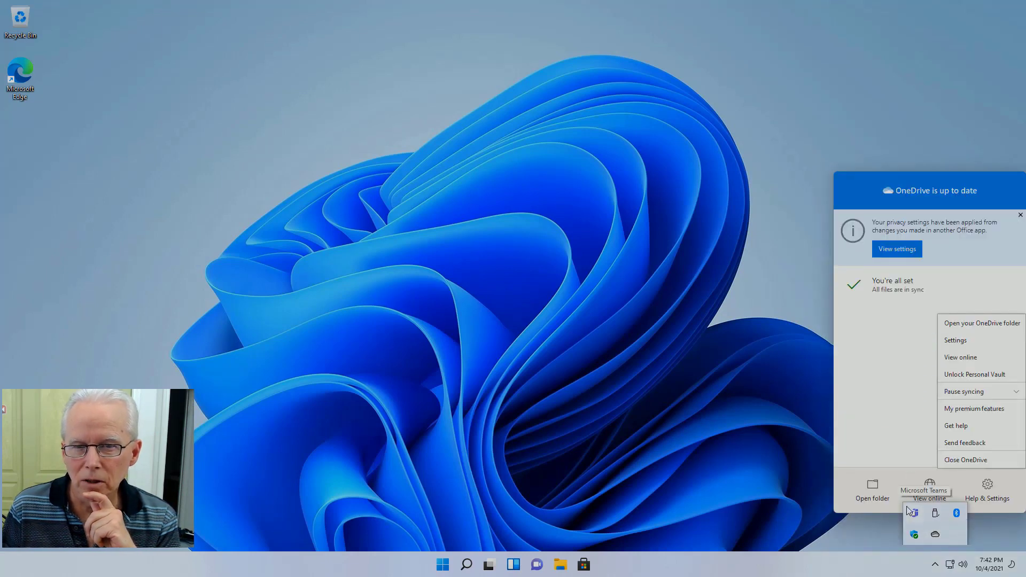
left_click(955, 340)
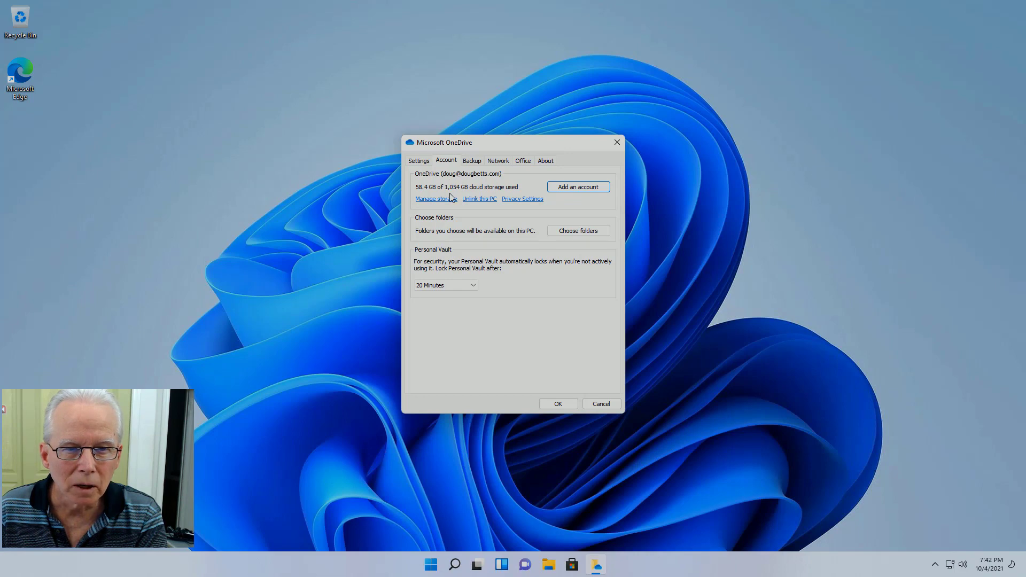
Step: Unlink the OneDrive account from this PC and reopen OneDrive to check its status
left_click(483, 202)
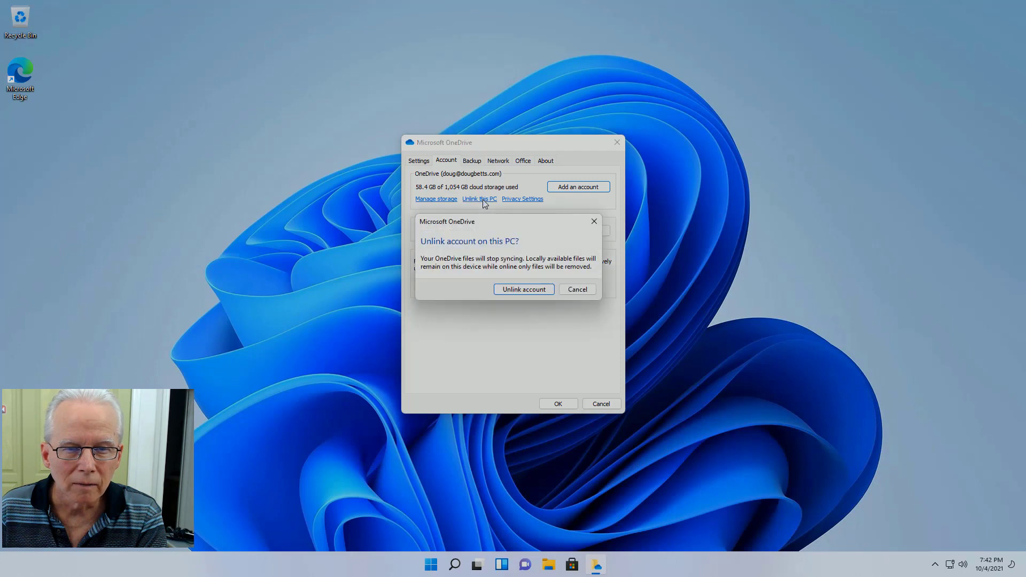
left_click(525, 290)
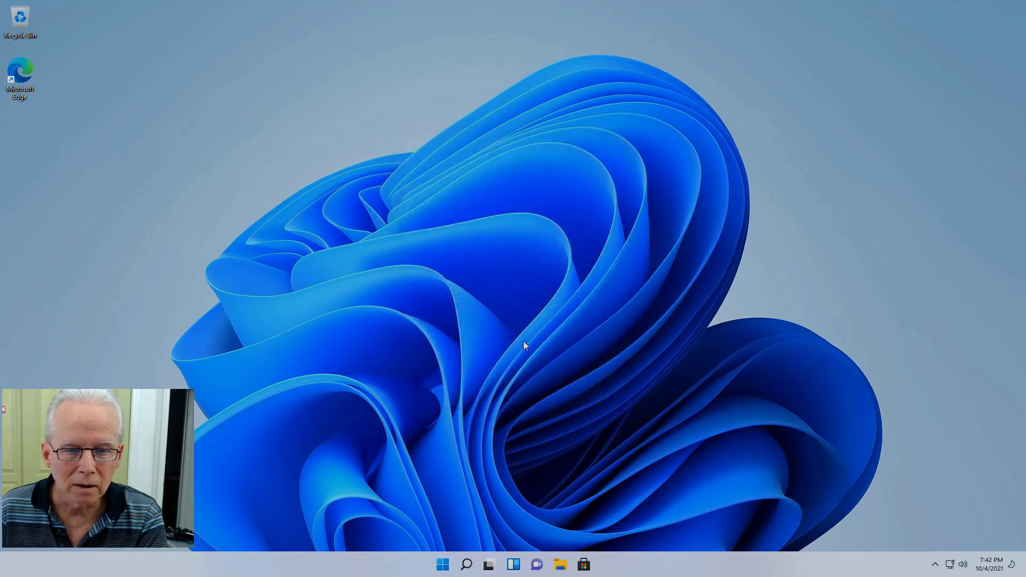
left_click(936, 565)
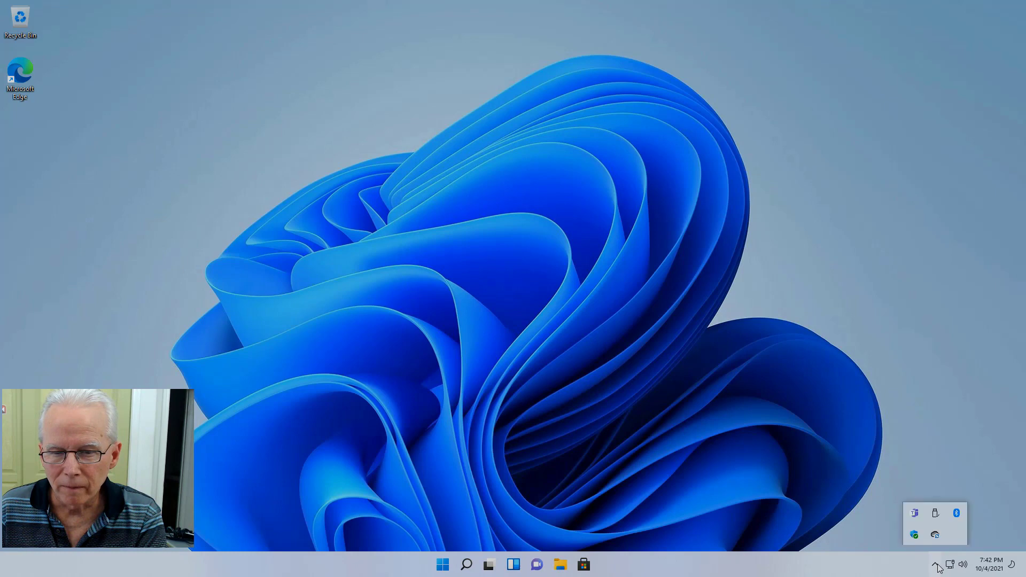
left_click(935, 534)
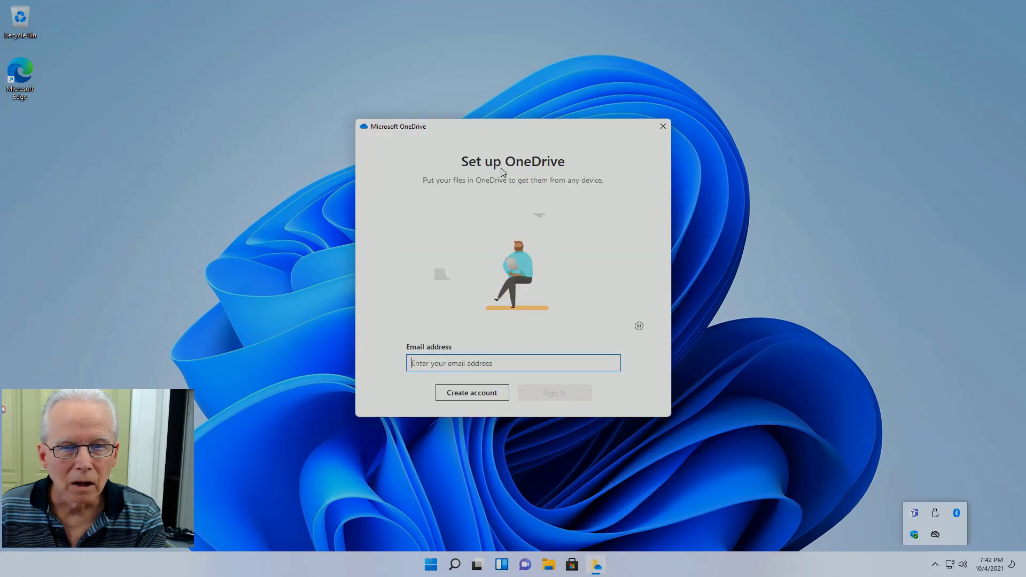
Step: Close the OneDrive setup window and expand Taskbar corner overflow in taskbar settings
left_click(662, 127)
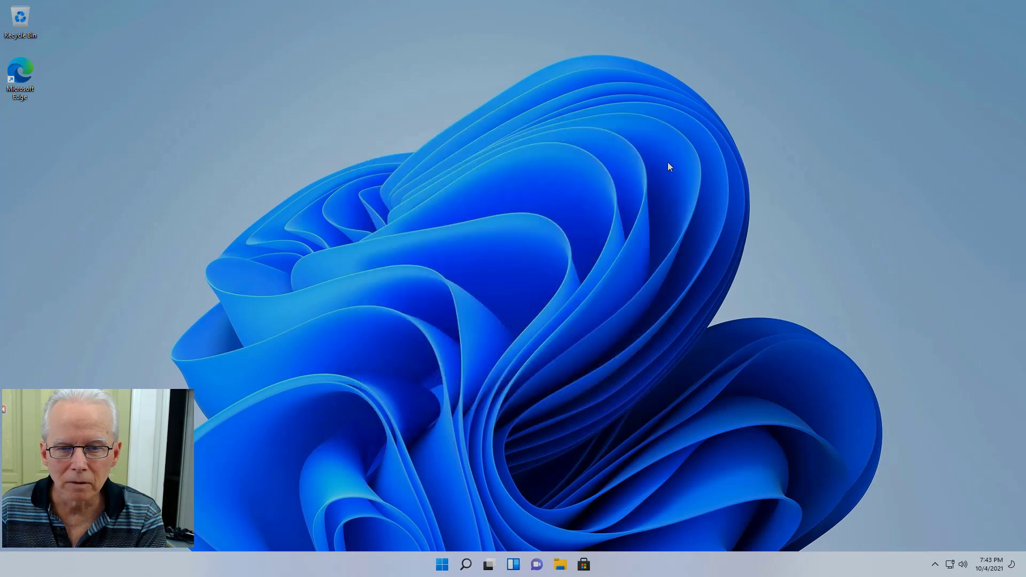
right_click(870, 560)
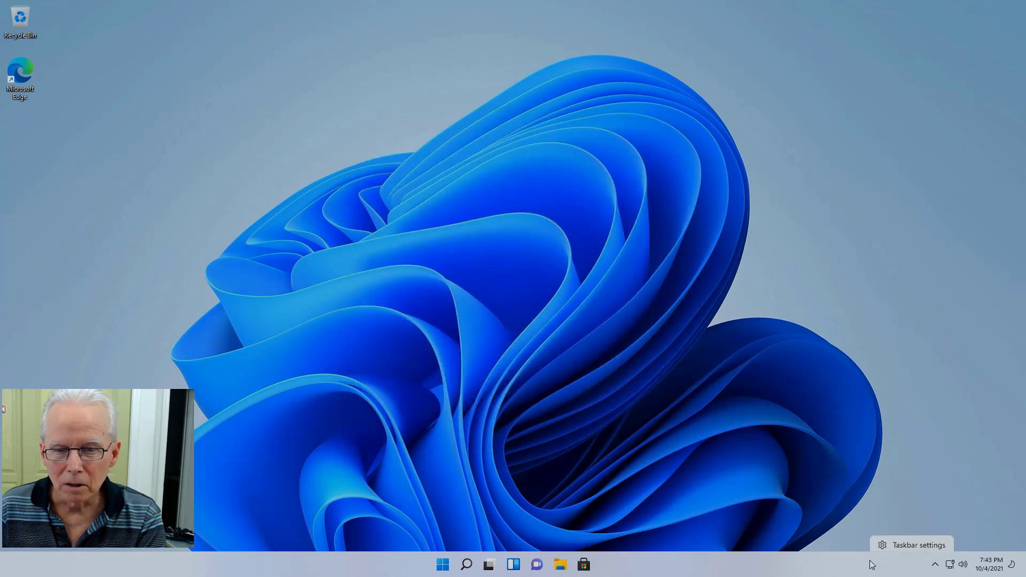
left_click(899, 541)
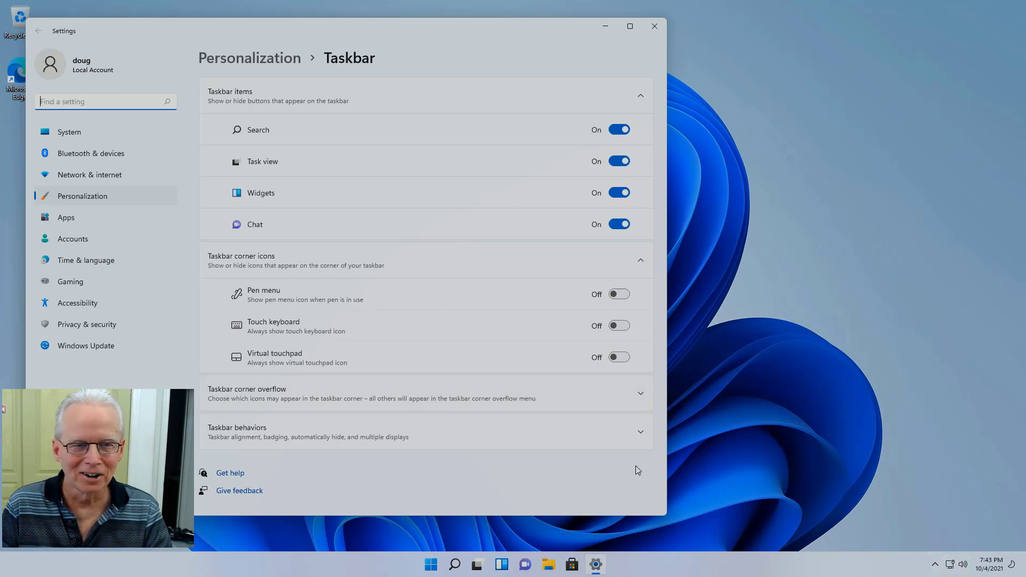
left_click(242, 394)
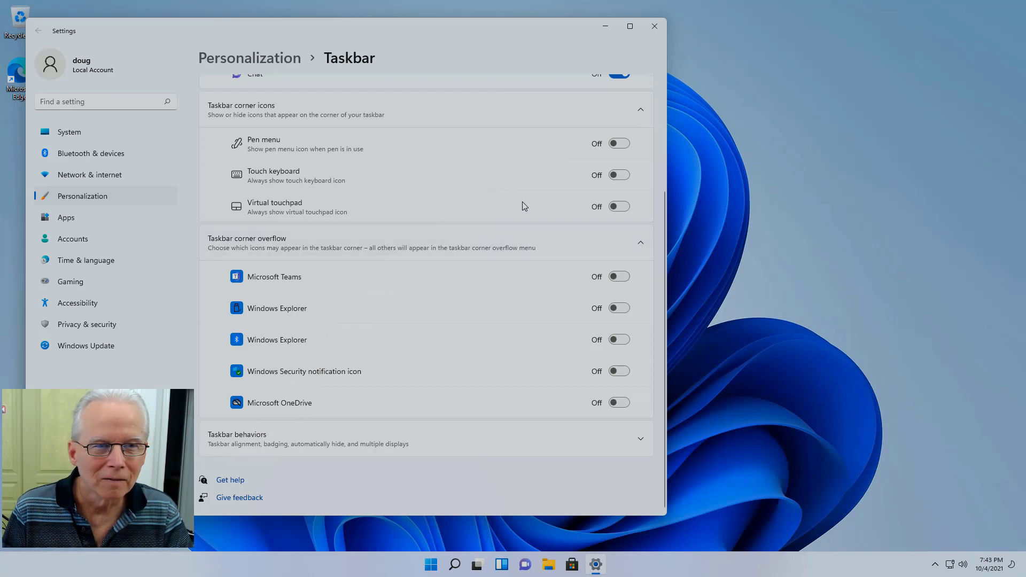
Step: Turn on Teams, both Windows Explorer, Windows Security and OneDrive corner icons, then close Settings
left_click(621, 282)
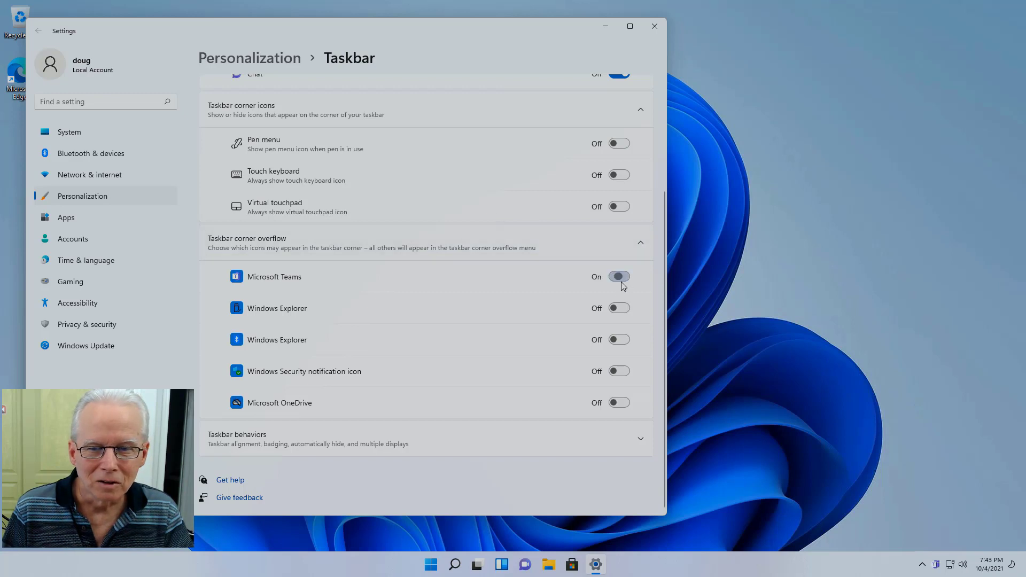
left_click(619, 310)
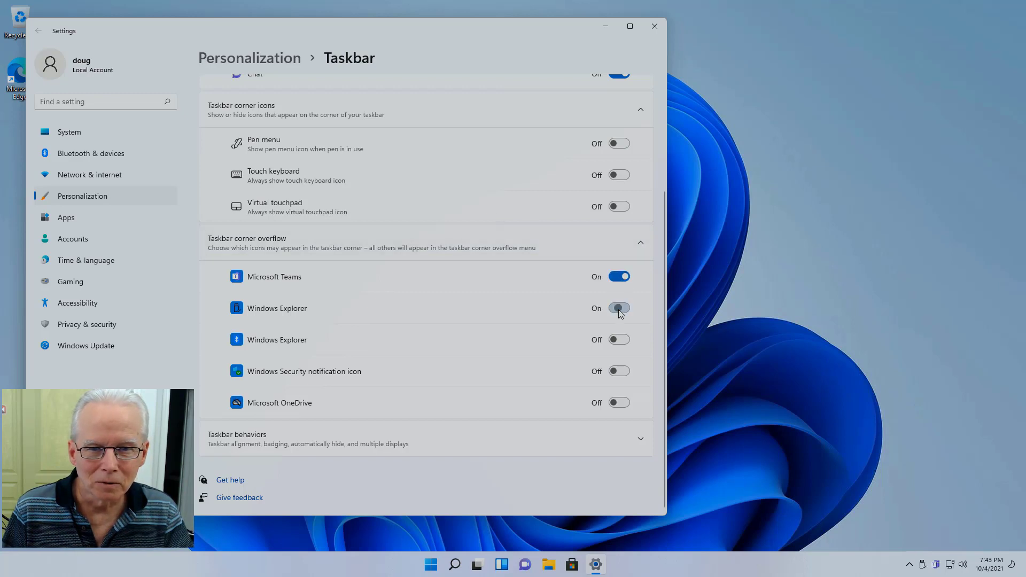
left_click(618, 340)
left_click(619, 371)
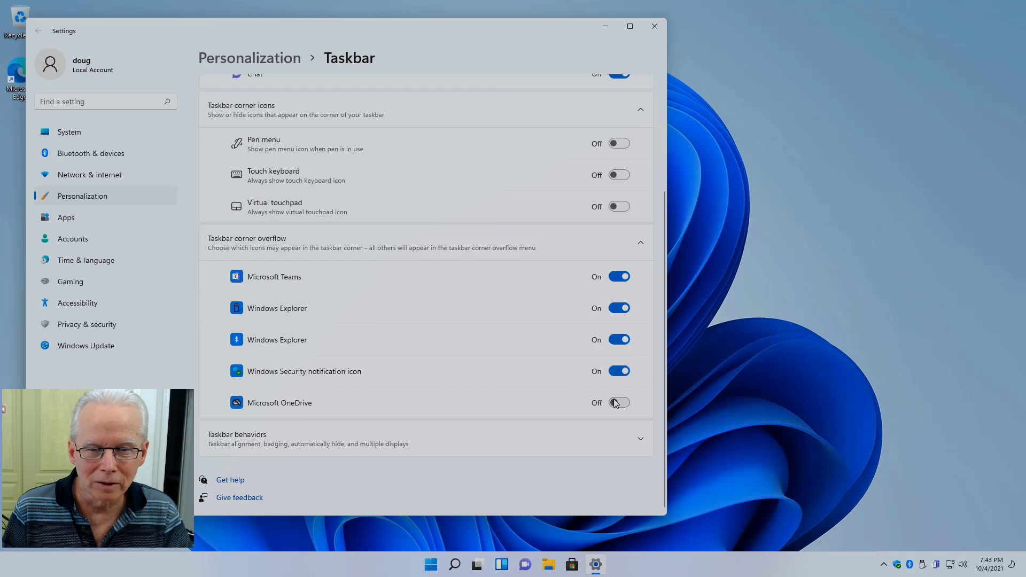
left_click(615, 404)
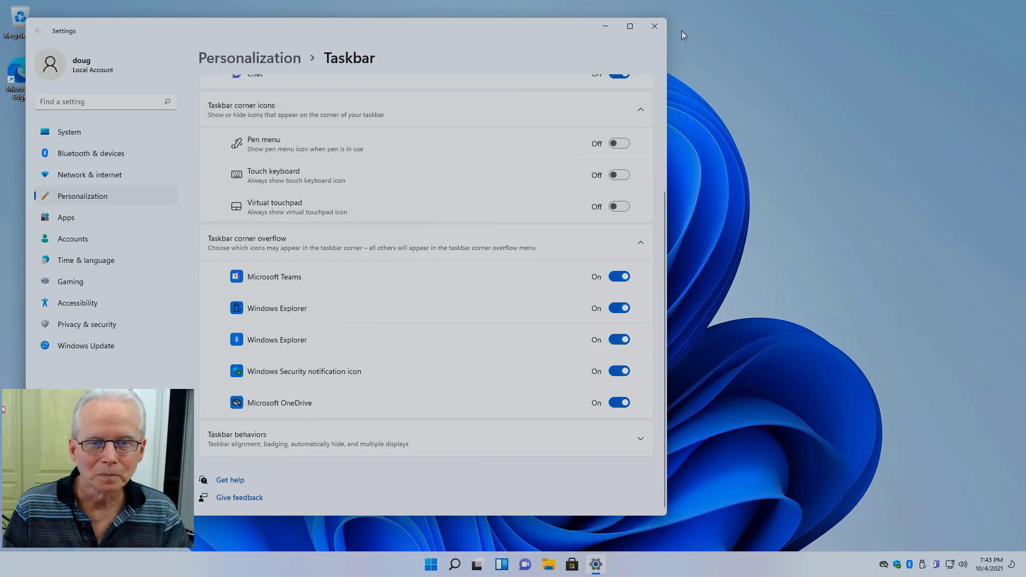
left_click(655, 27)
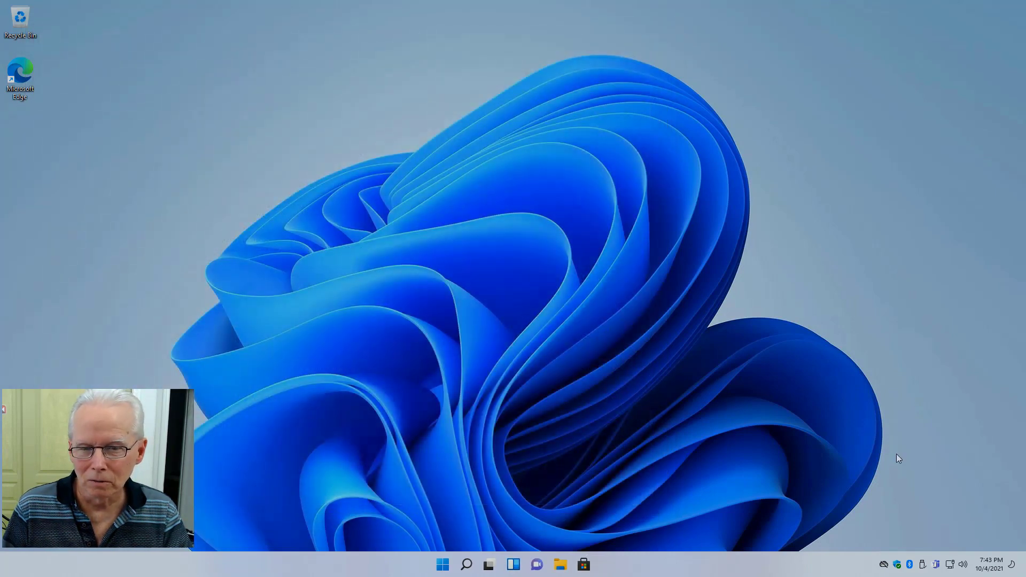
Step: Open OneDrive Settings from the tray icon's Help & Settings menu
right_click(885, 568)
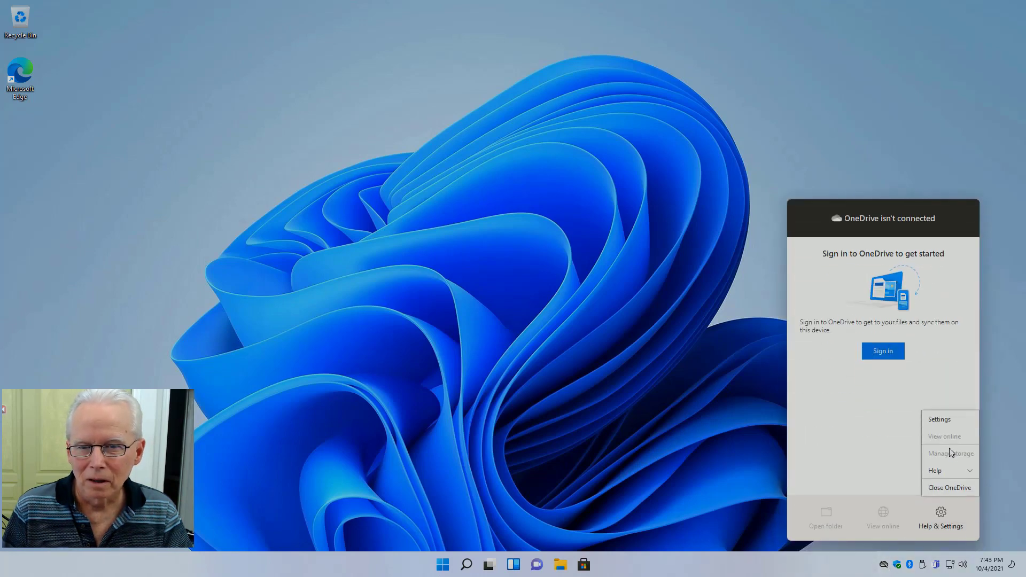
left_click(945, 420)
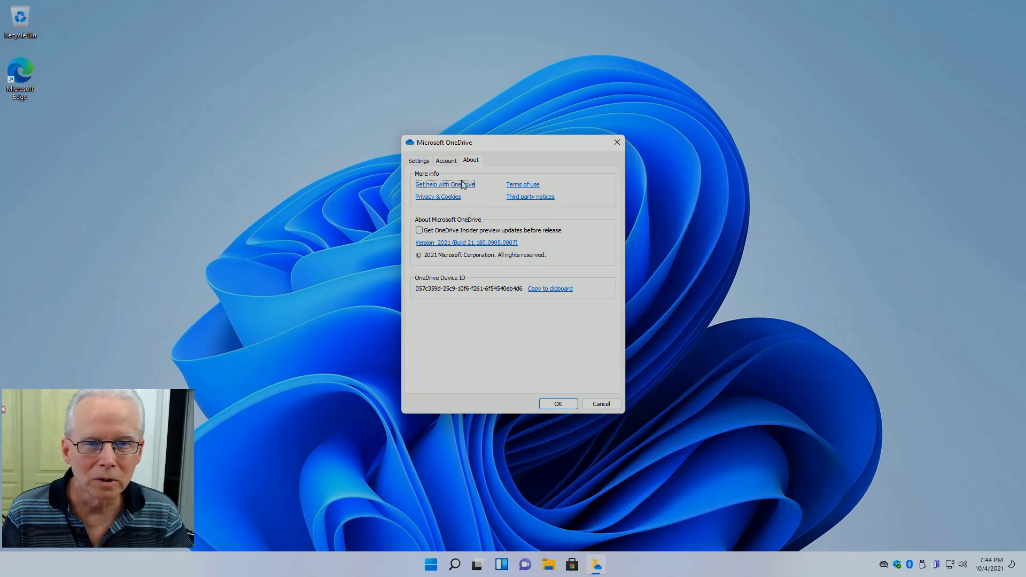
Step: Check OneDrive's Account and Settings tabs, then dismiss the dialog with OK
left_click(444, 163)
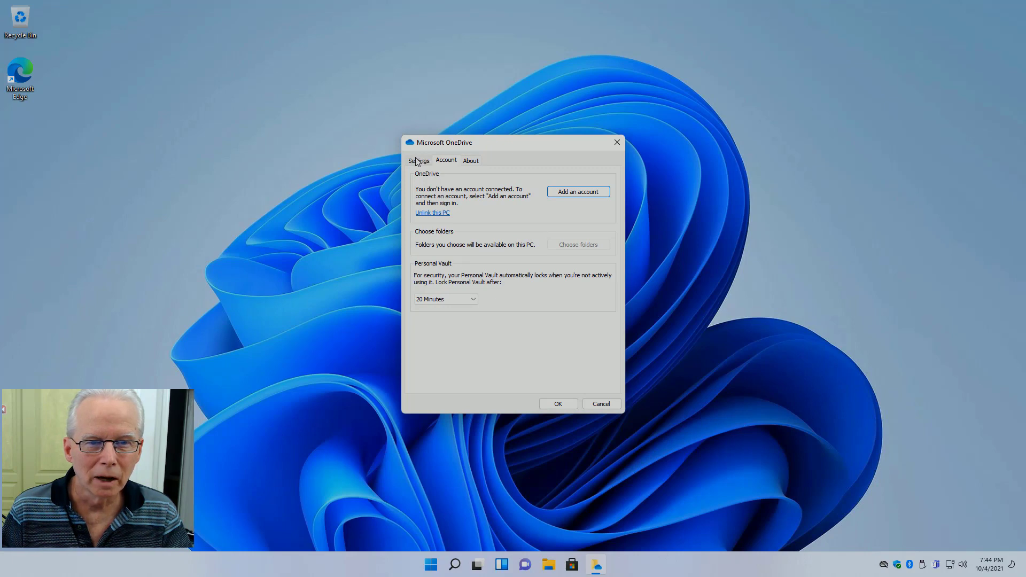
left_click(418, 162)
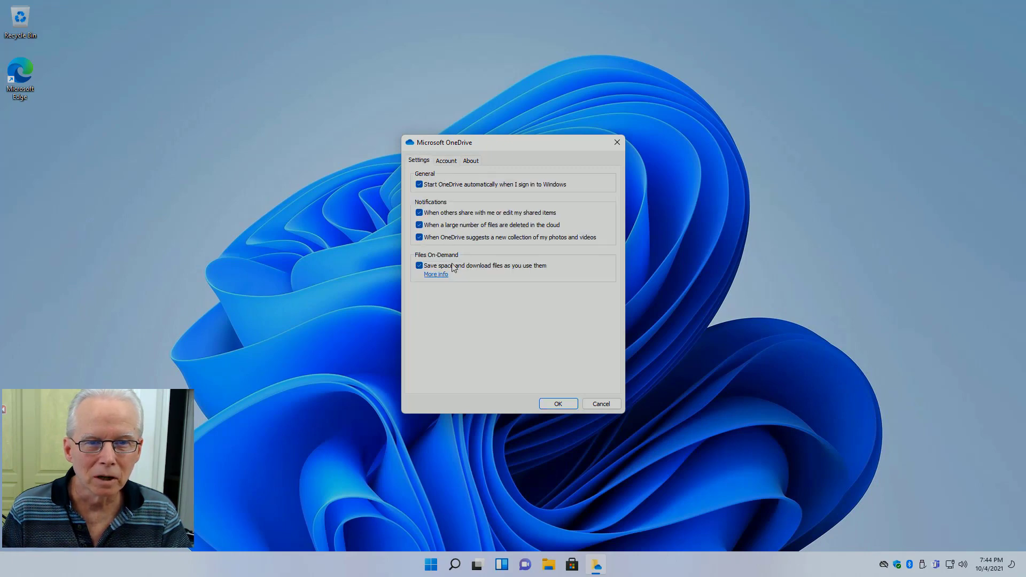
left_click(558, 406)
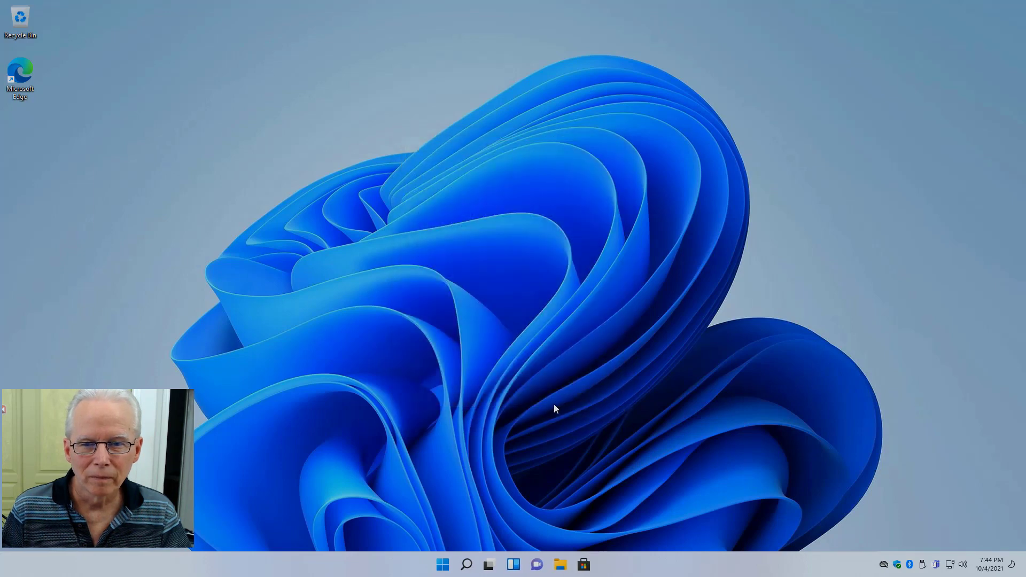
Step: In OneDrive settings, uncheck 'Start OneDrive automatically when I sign in to Windows' and confirm with OK
right_click(884, 565)
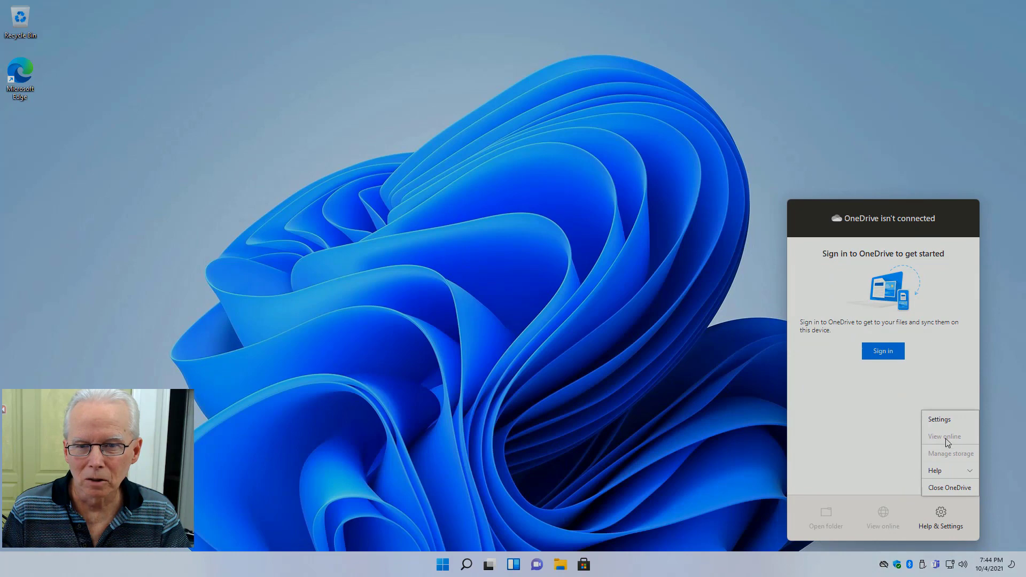
left_click(948, 422)
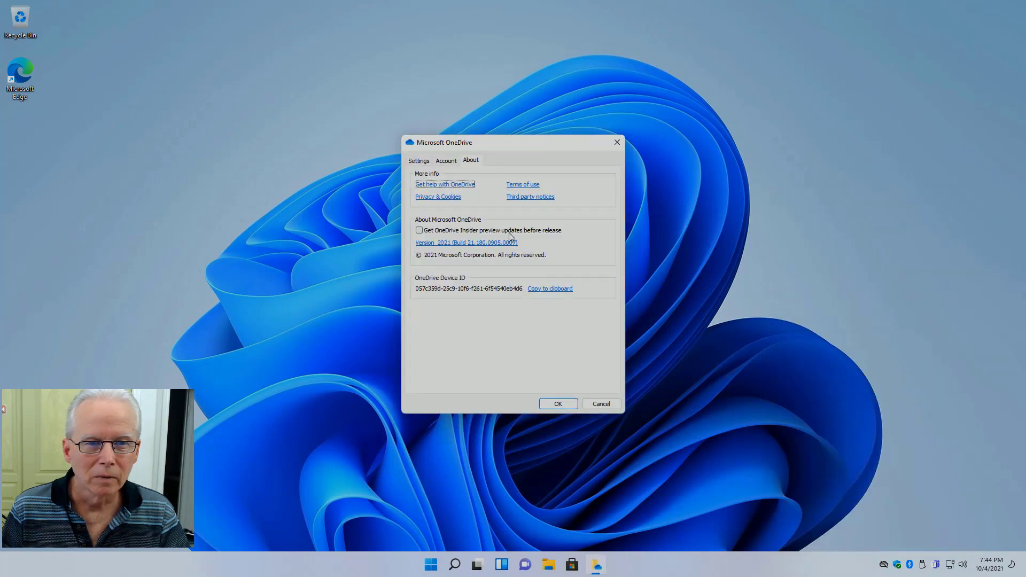
left_click(421, 161)
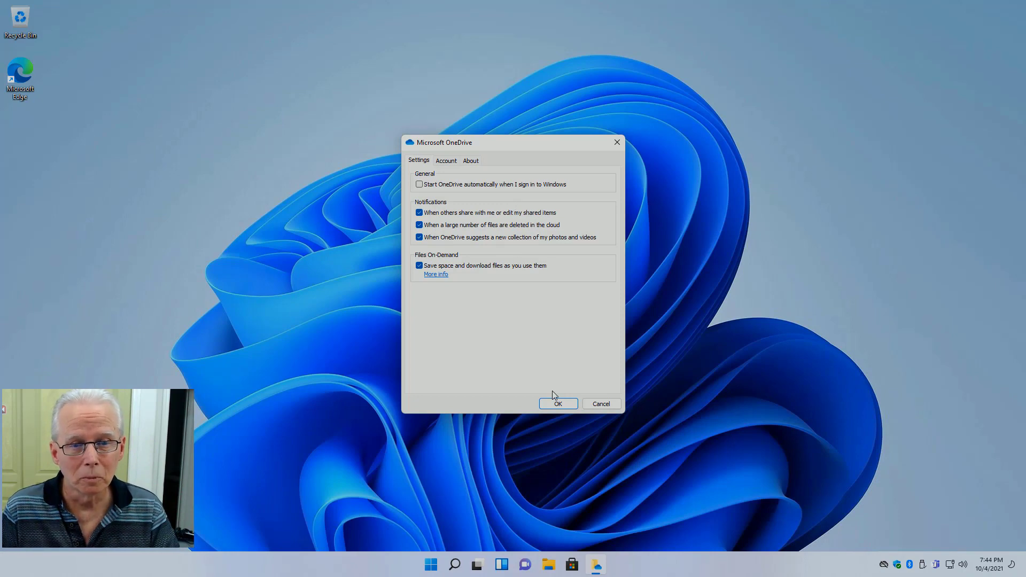
left_click(558, 404)
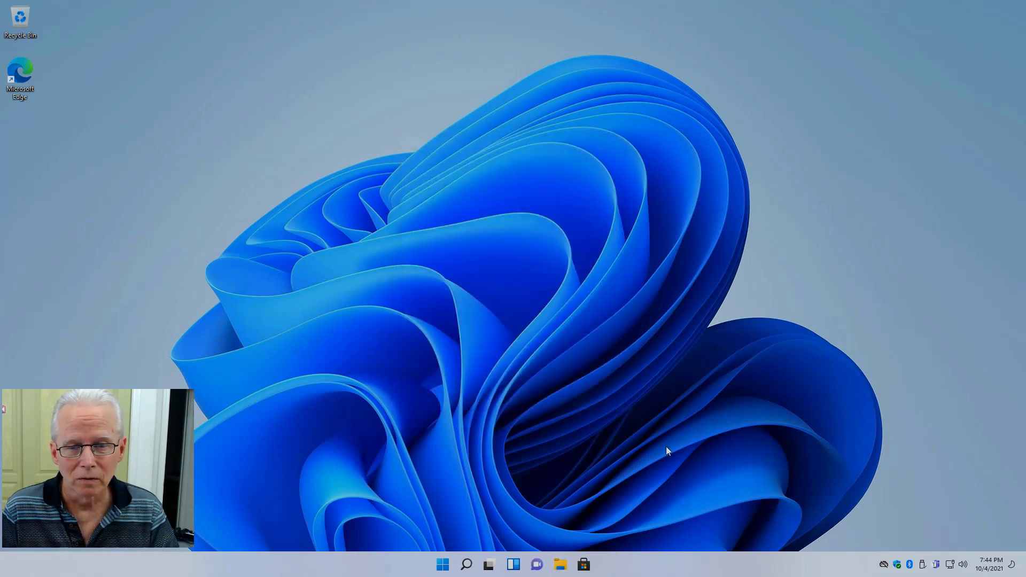
Step: Quit OneDrive via Help & Settings > Close OneDrive and confirm the prompt
left_click(884, 564)
left_click(919, 520)
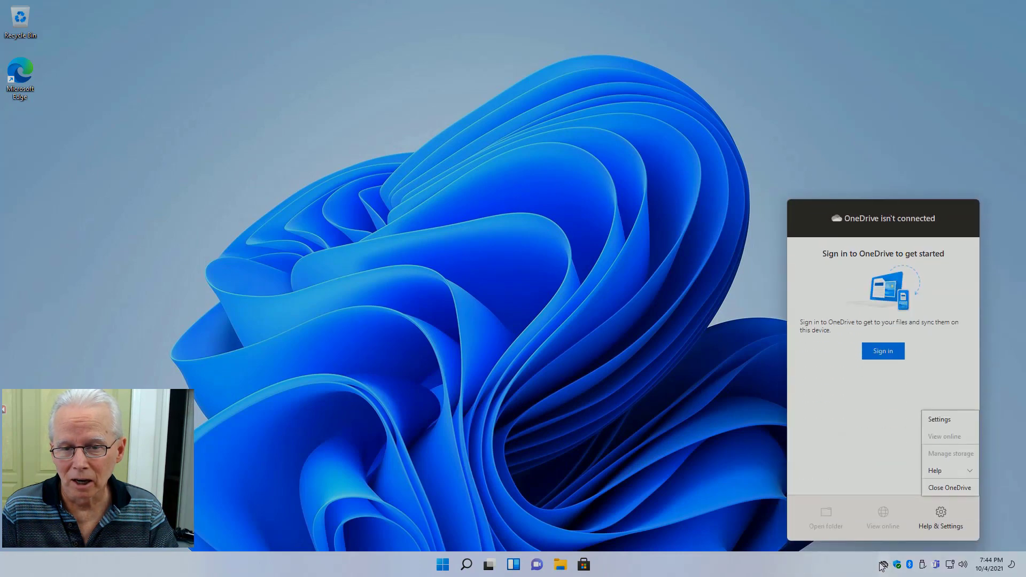
left_click(945, 489)
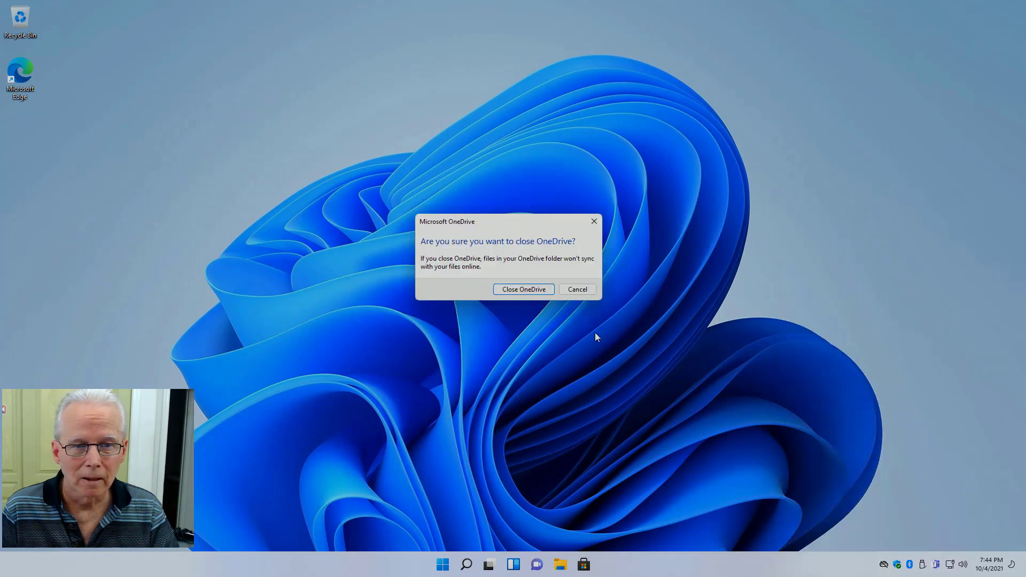
left_click(534, 289)
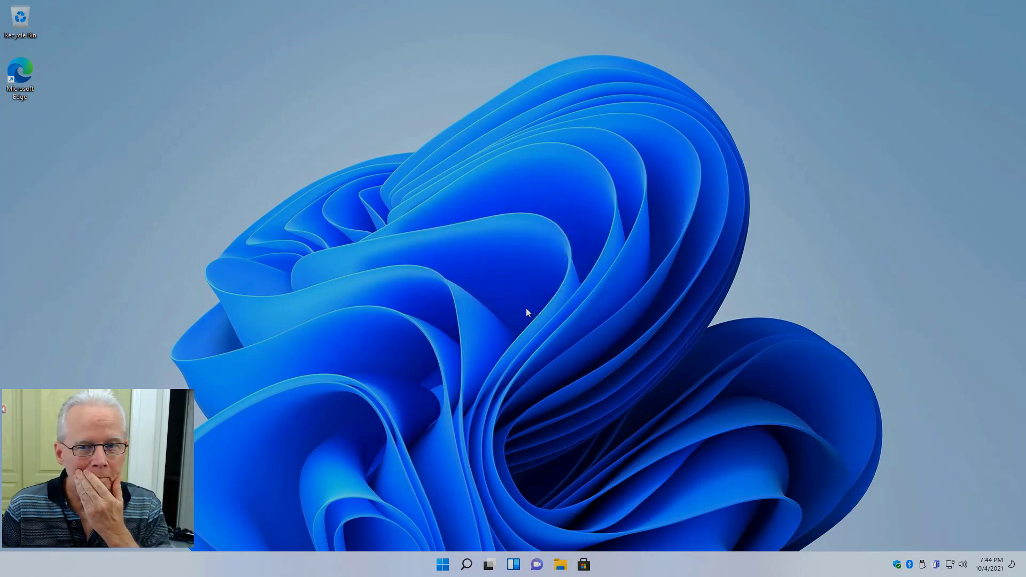
Step: Restart the PC from Start's Power menu, then reopen Start once the desktop returns
left_click(443, 564)
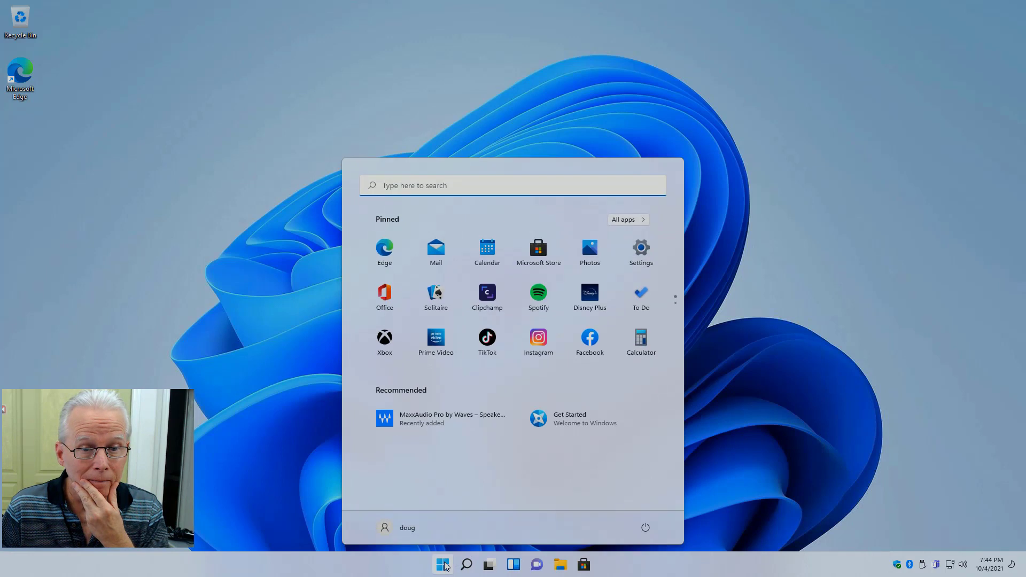
left_click(311, 358)
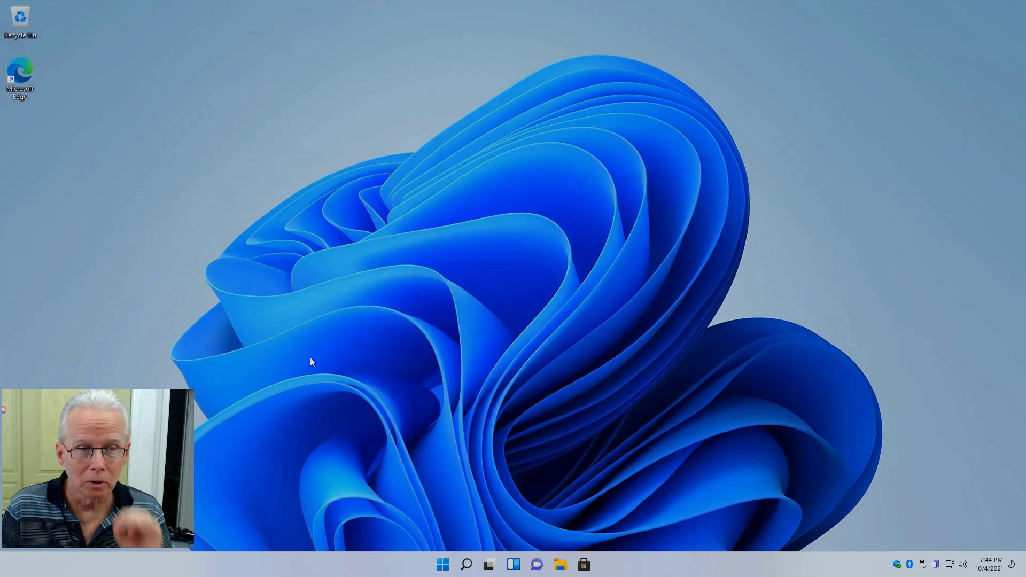
left_click(443, 567)
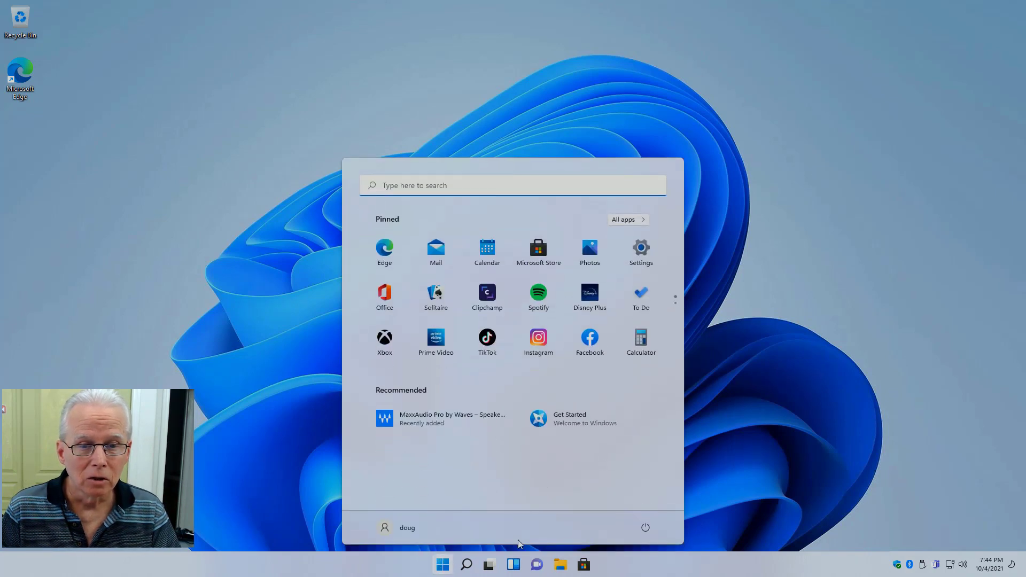
left_click(646, 529)
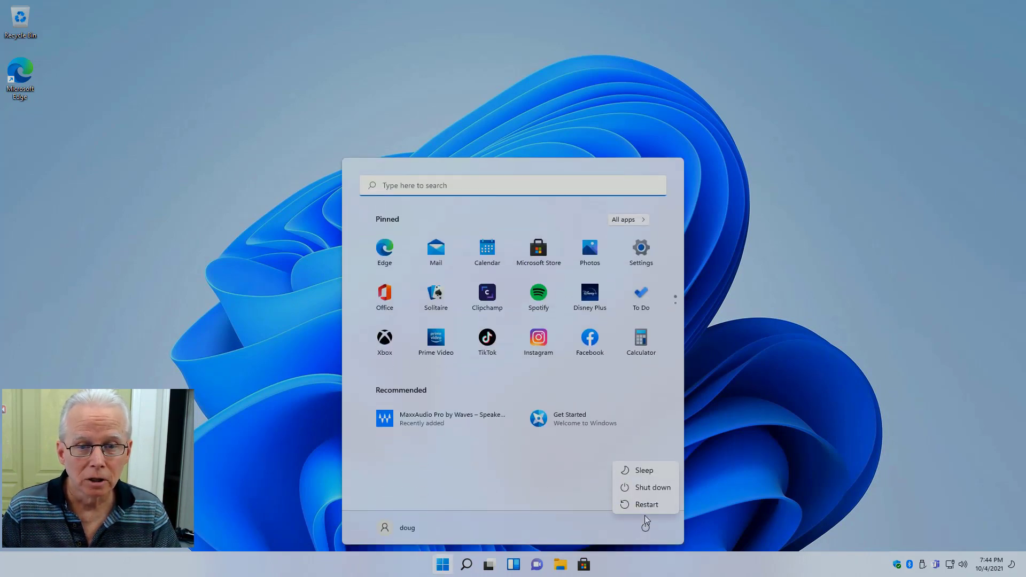
left_click(649, 502)
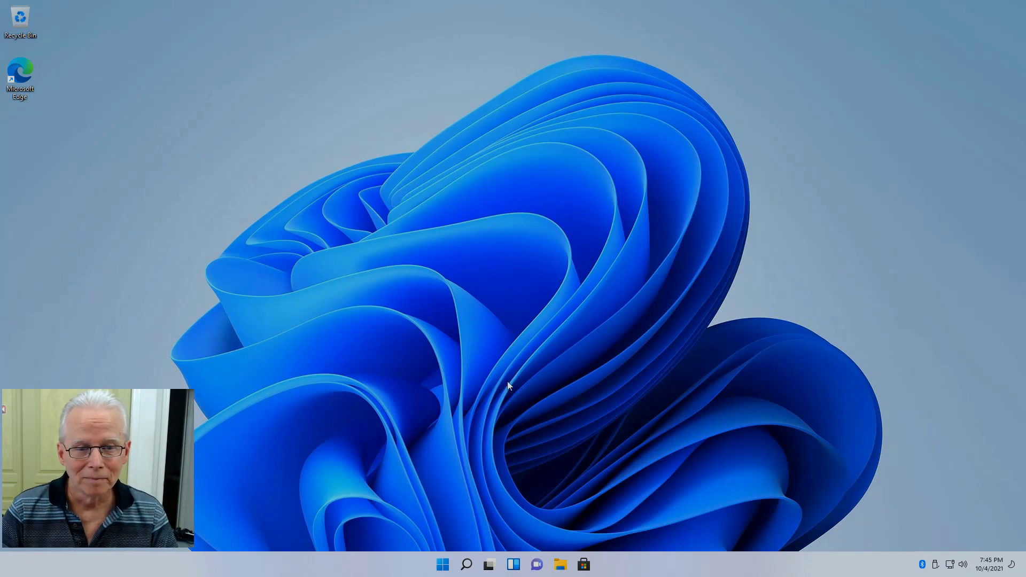
left_click(442, 564)
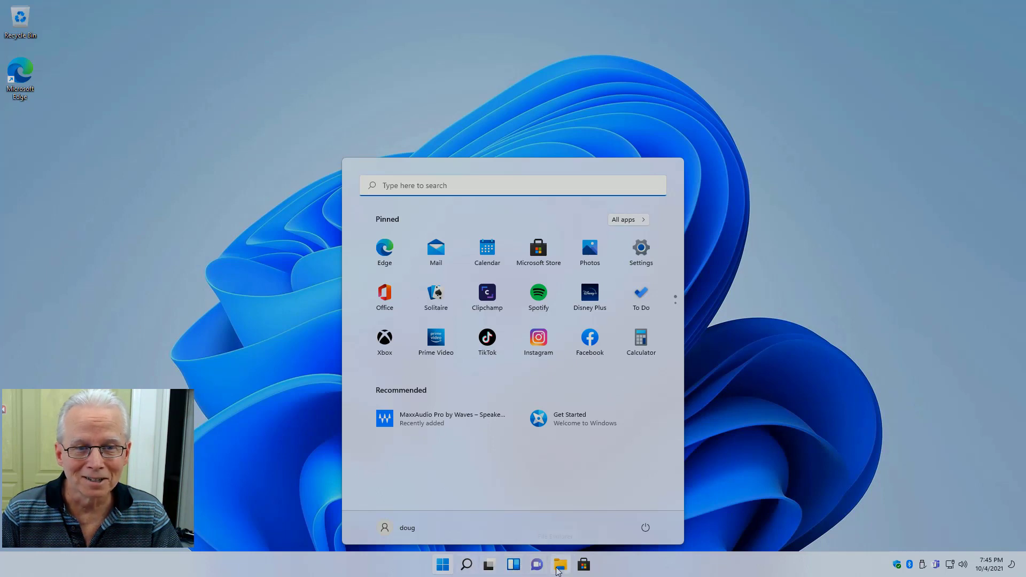
Step: Launch Edge, confirm its Profile 2 shows not signed in, then close the browser
left_click(386, 250)
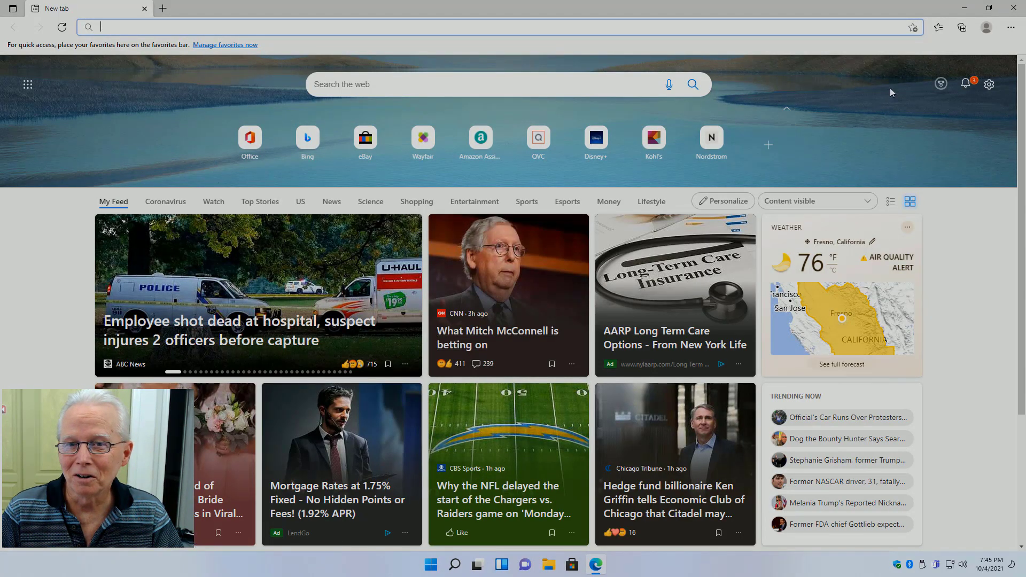
left_click(987, 27)
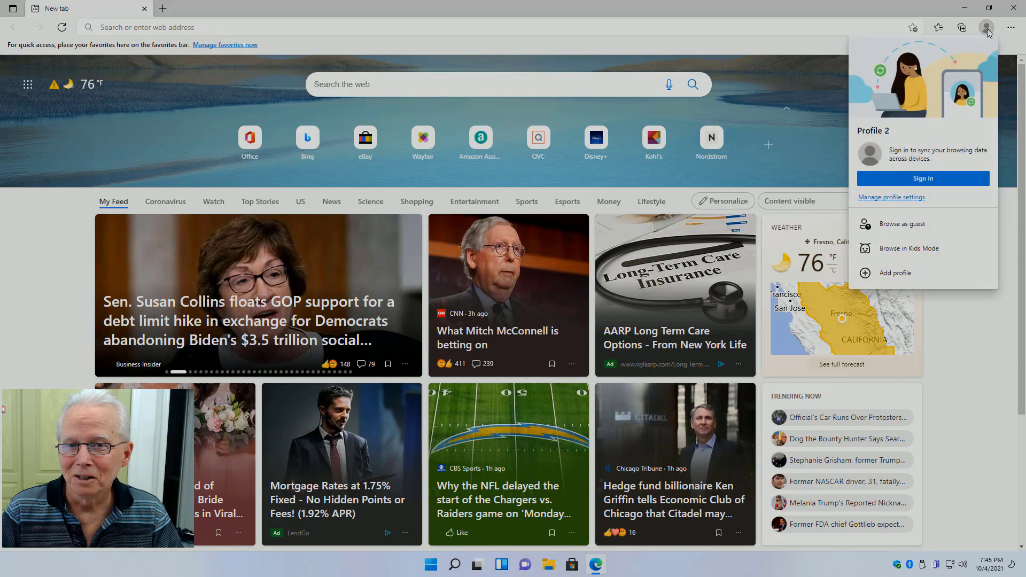
left_click(782, 86)
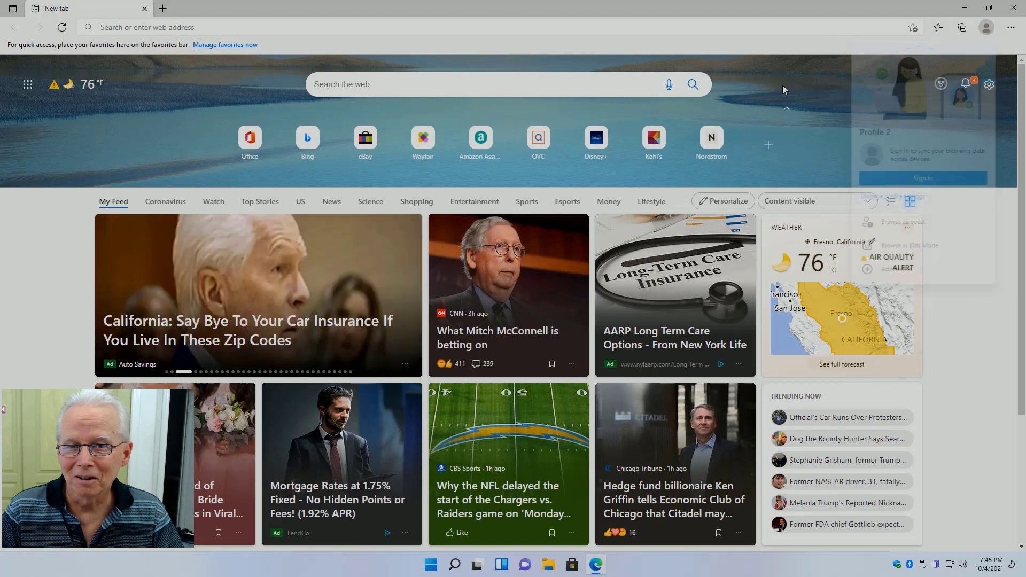
left_click(1014, 8)
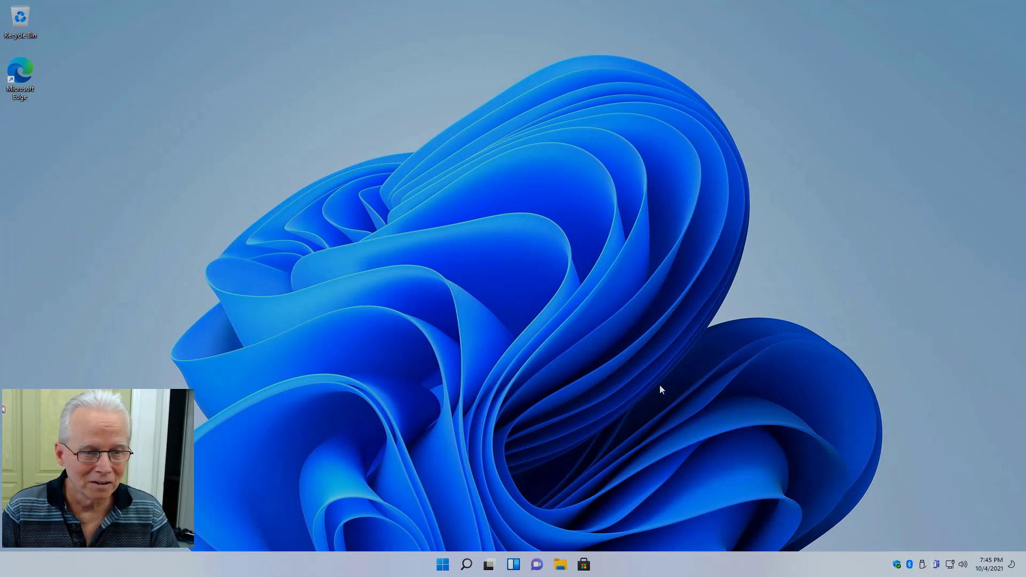
Step: Open Credential Manager by searching 'creden' and show the Windows Credentials list
key("super")
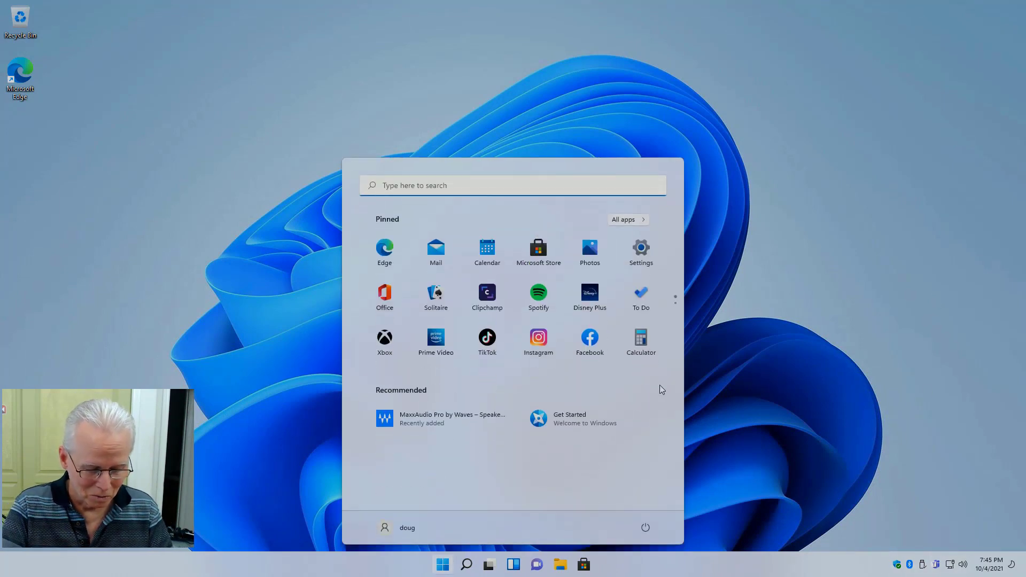
type("creden")
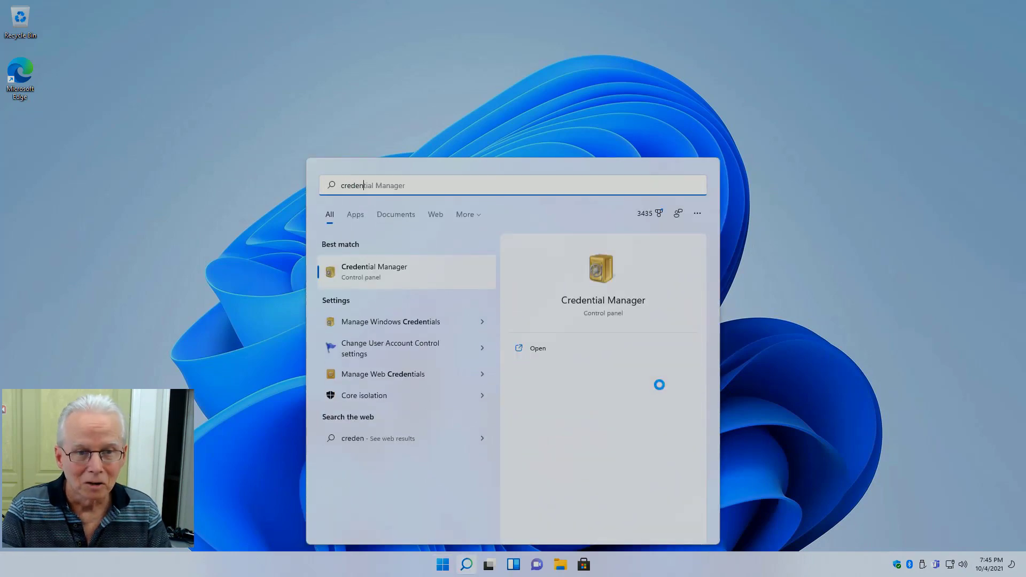
key("Return")
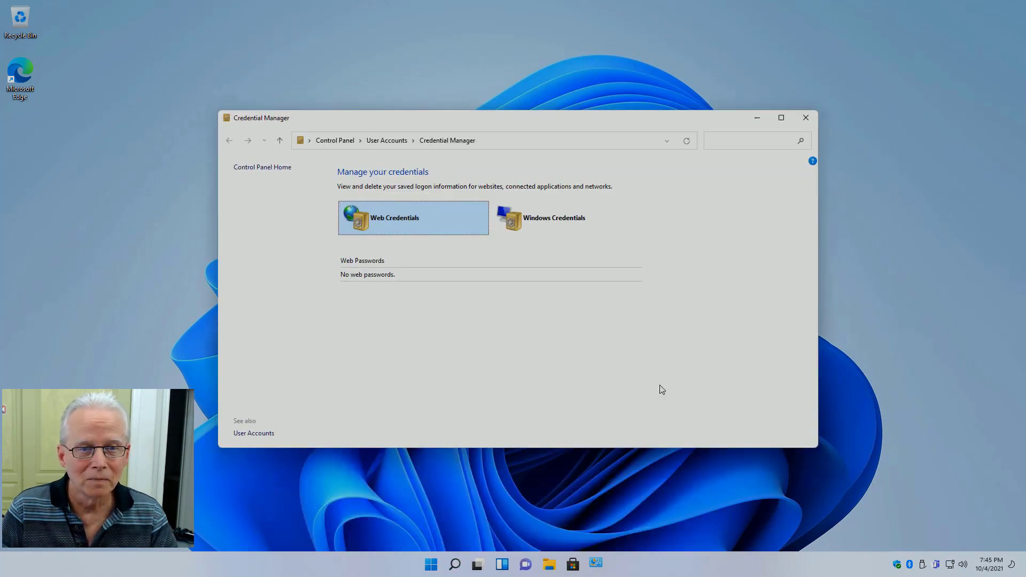
left_click(545, 223)
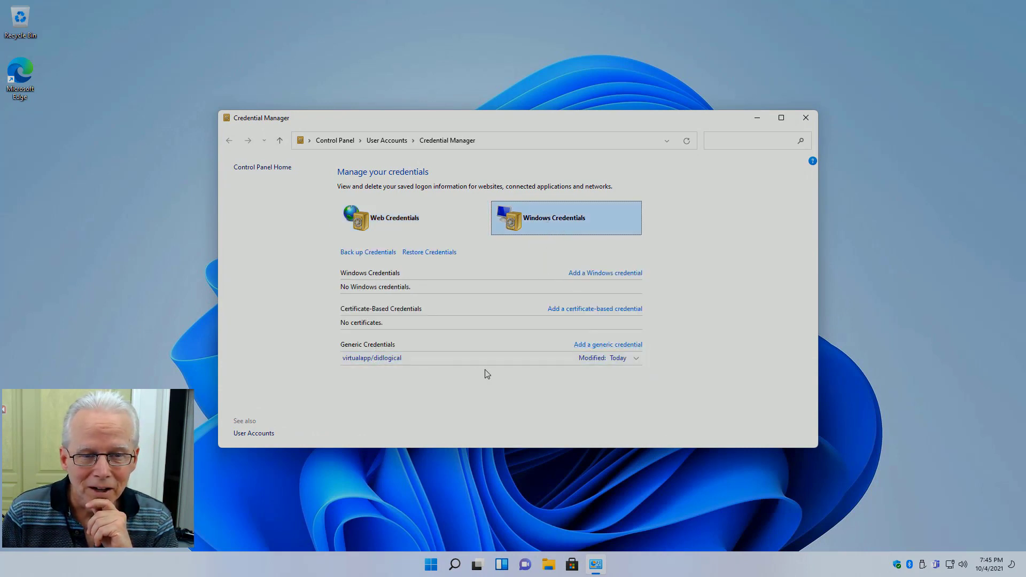
Step: Remove the virtualapp/didlogical and SSO_POP_Device generic credentials, then close Credential Manager
left_click(636, 358)
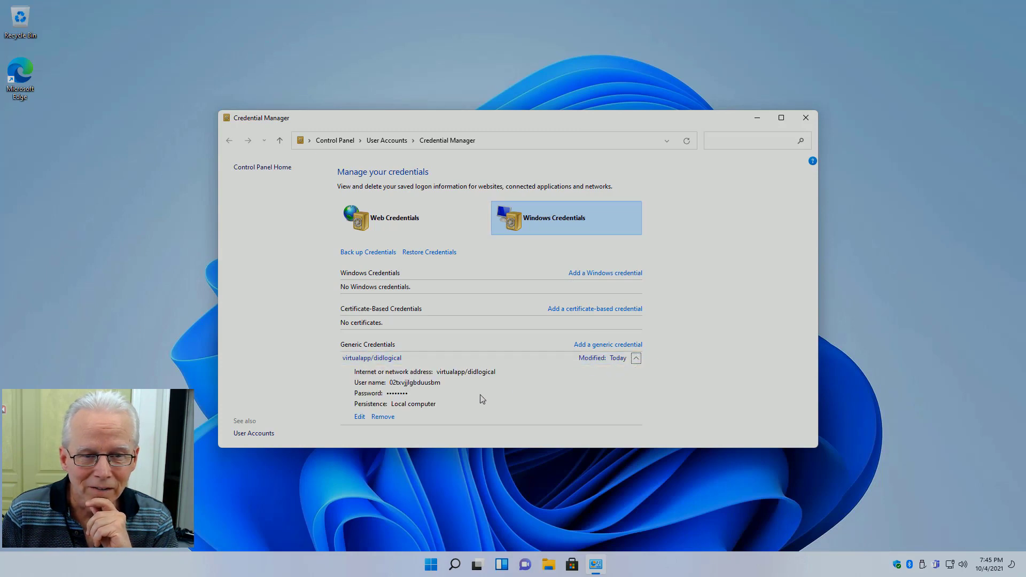
left_click(383, 417)
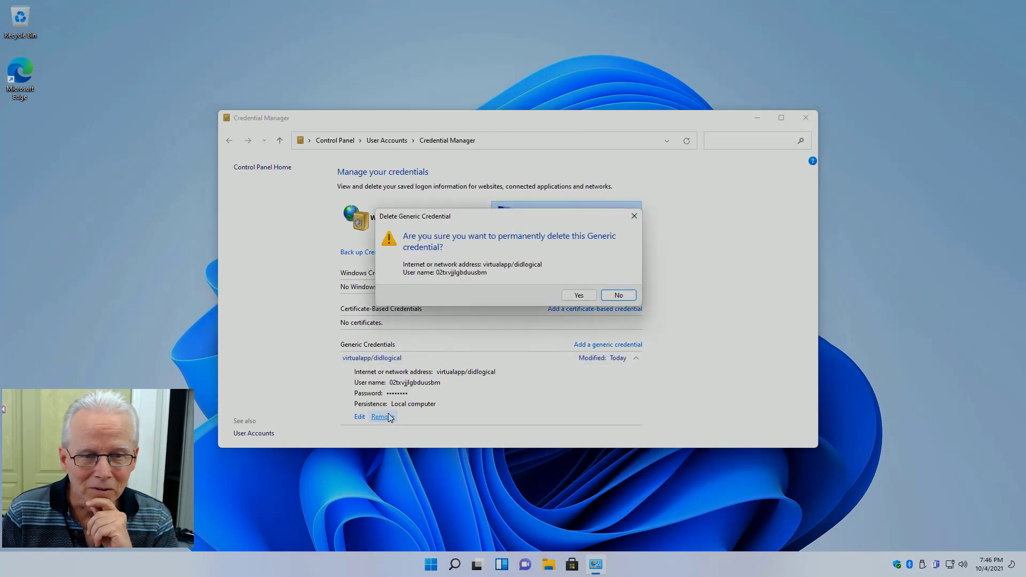
left_click(584, 298)
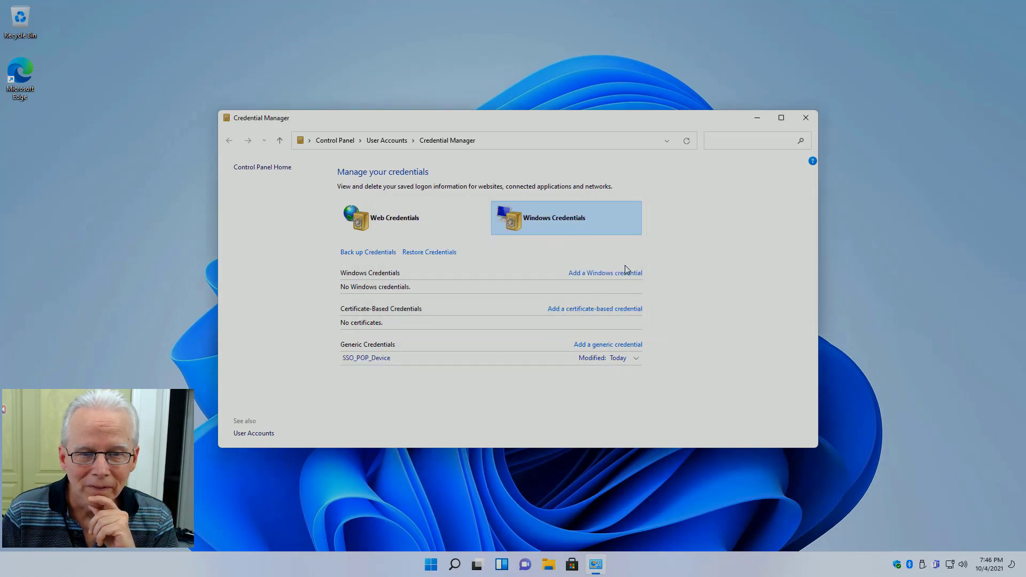
left_click(639, 361)
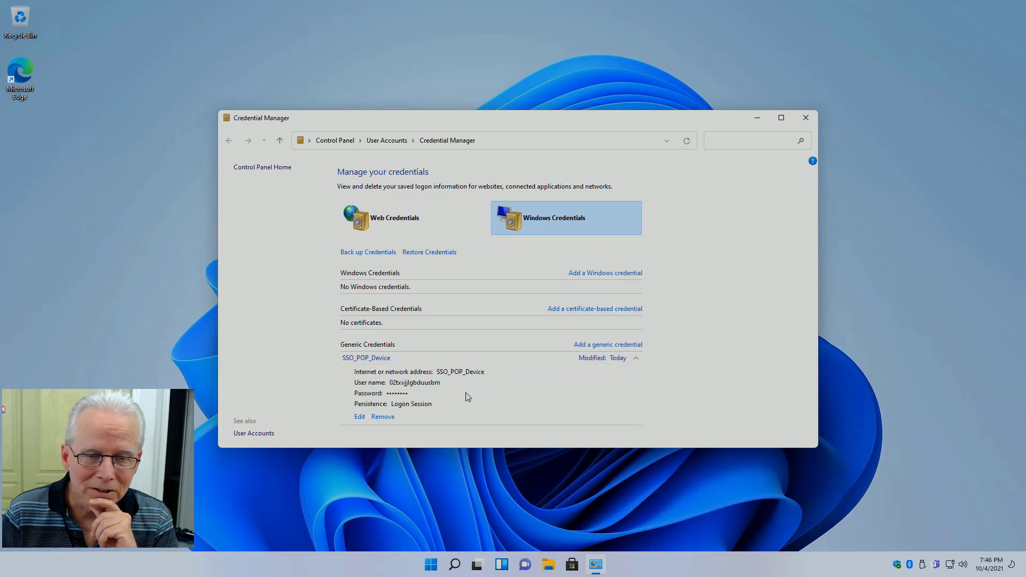
left_click(382, 417)
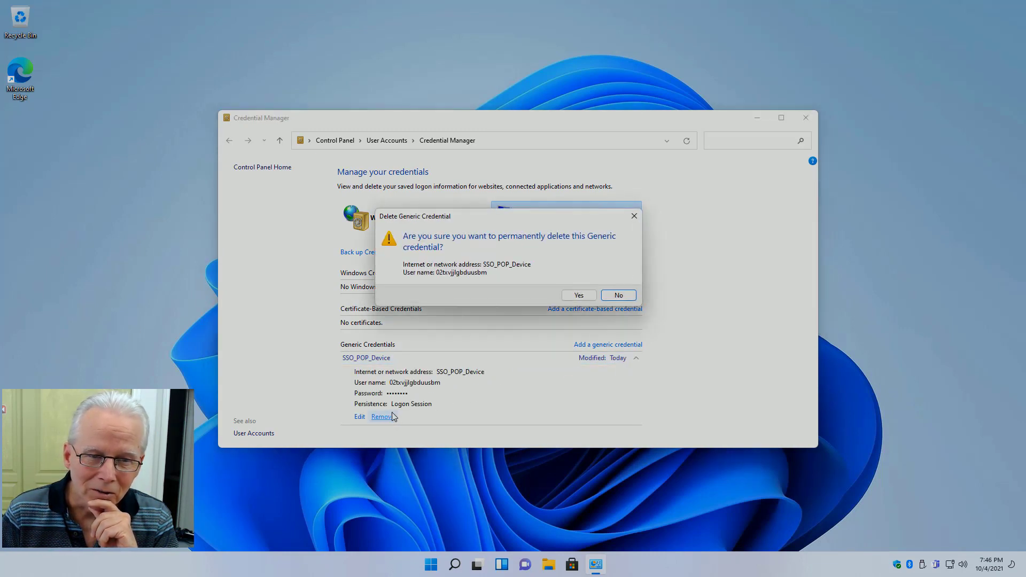
left_click(580, 297)
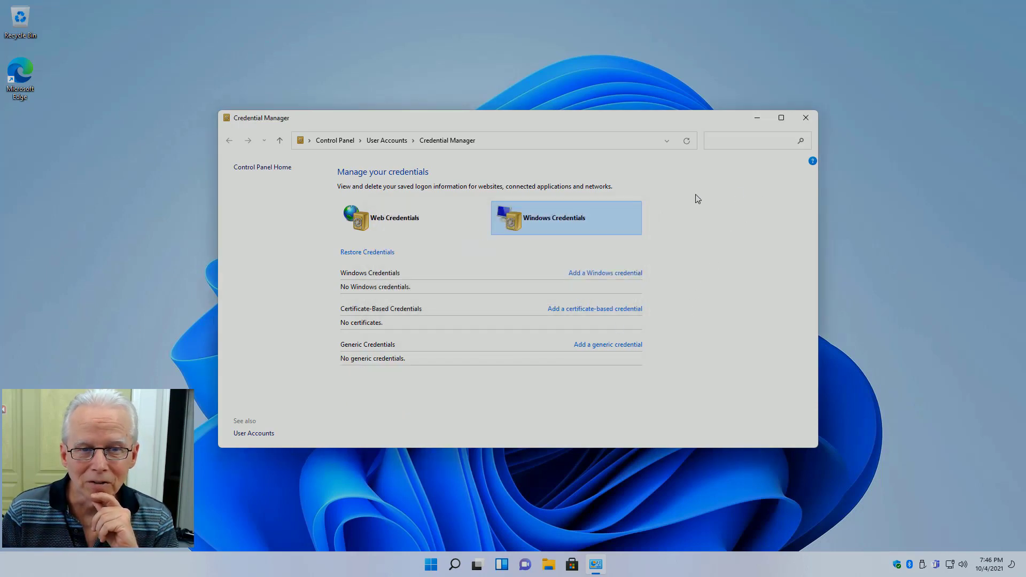
left_click(805, 117)
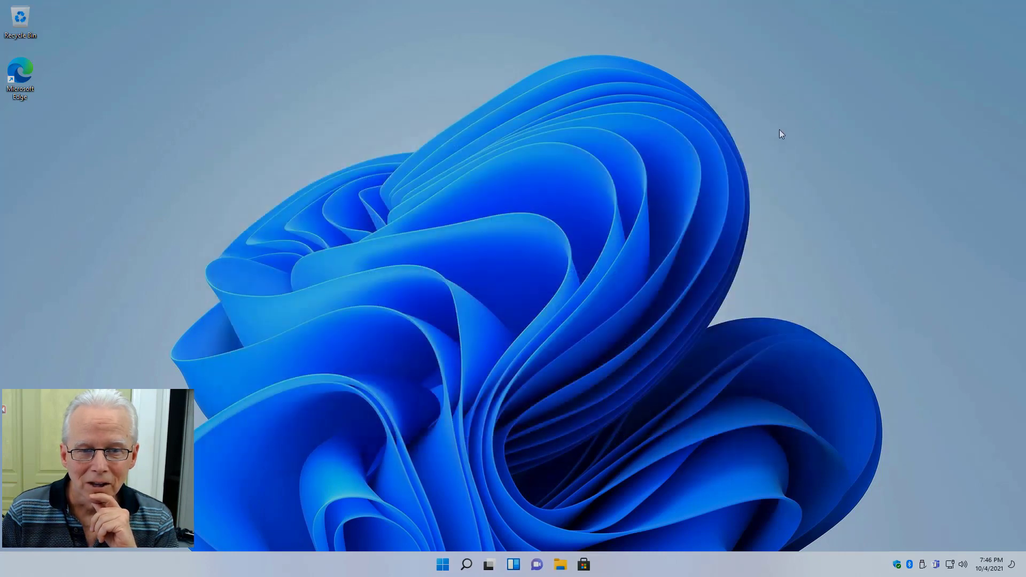
Step: Restart Windows using Start > Power > Restart
left_click(439, 568)
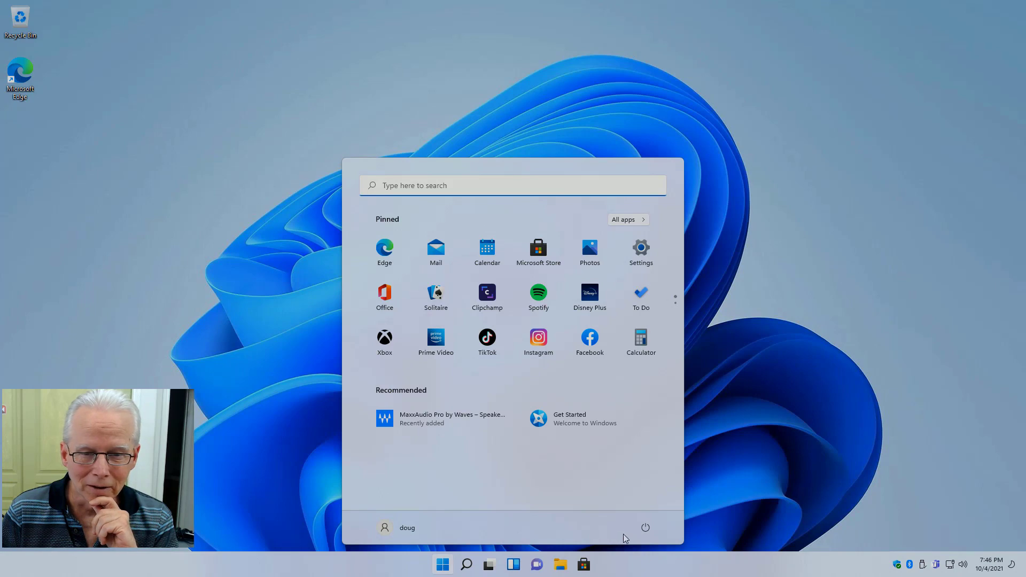
left_click(647, 528)
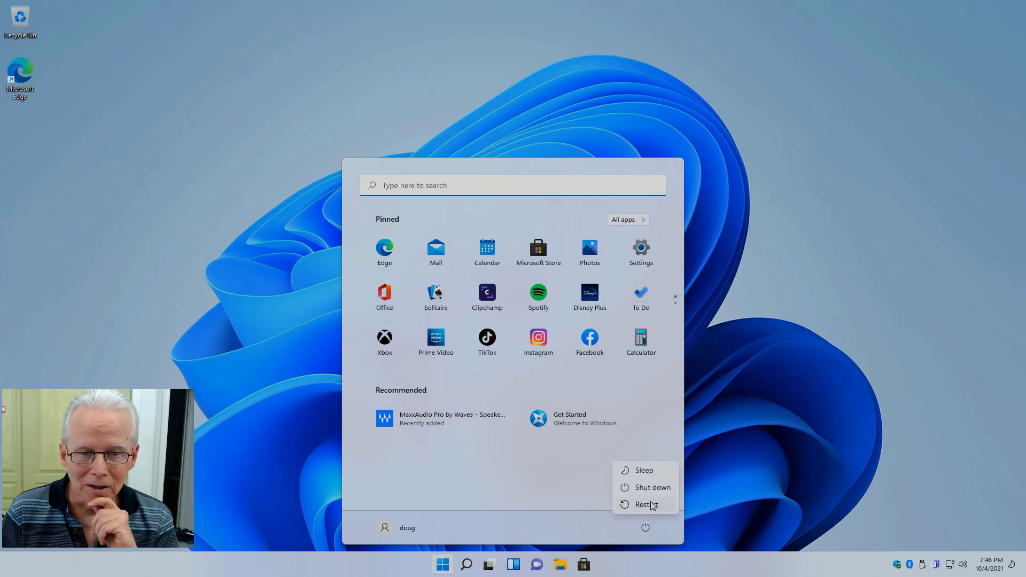
left_click(653, 505)
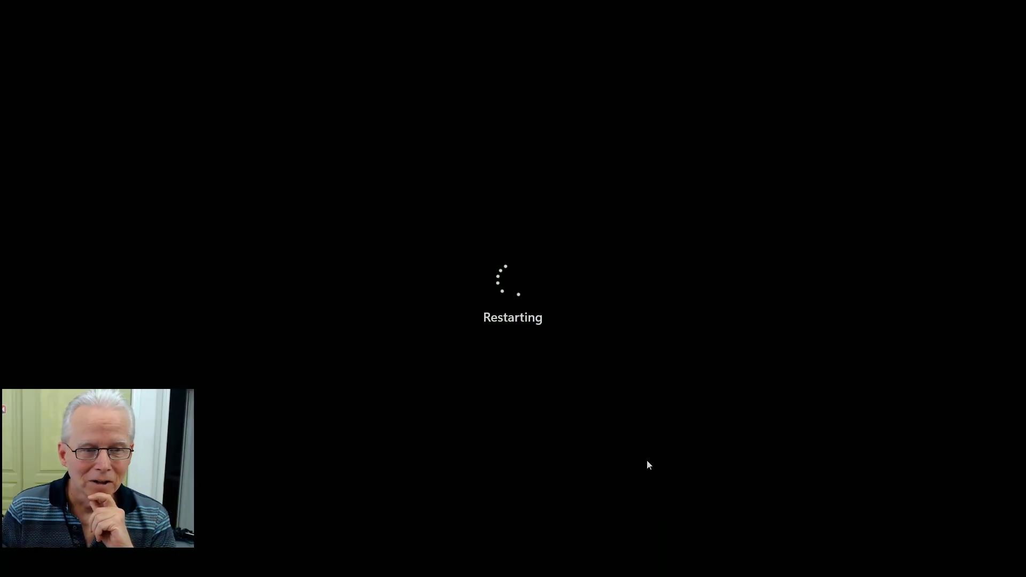